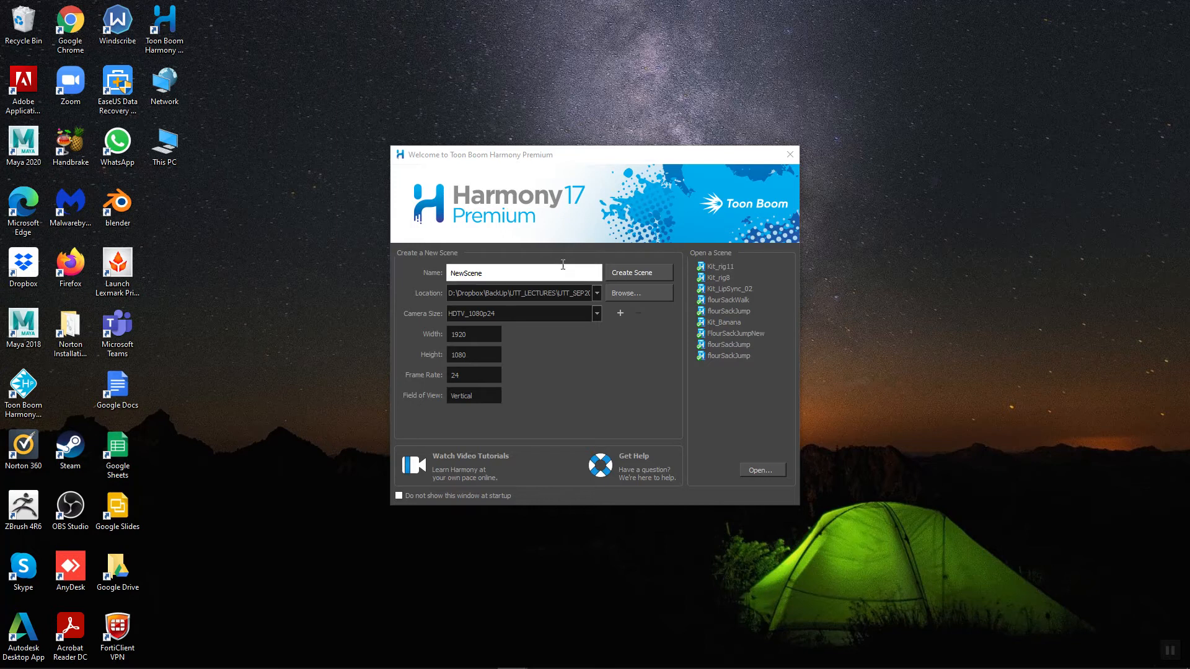
# - Name the new scene bouncingBallRig
pyautogui.doubleClick(458, 273)
pyautogui.moveTo(483, 271); pyautogui.dragTo(419, 272)
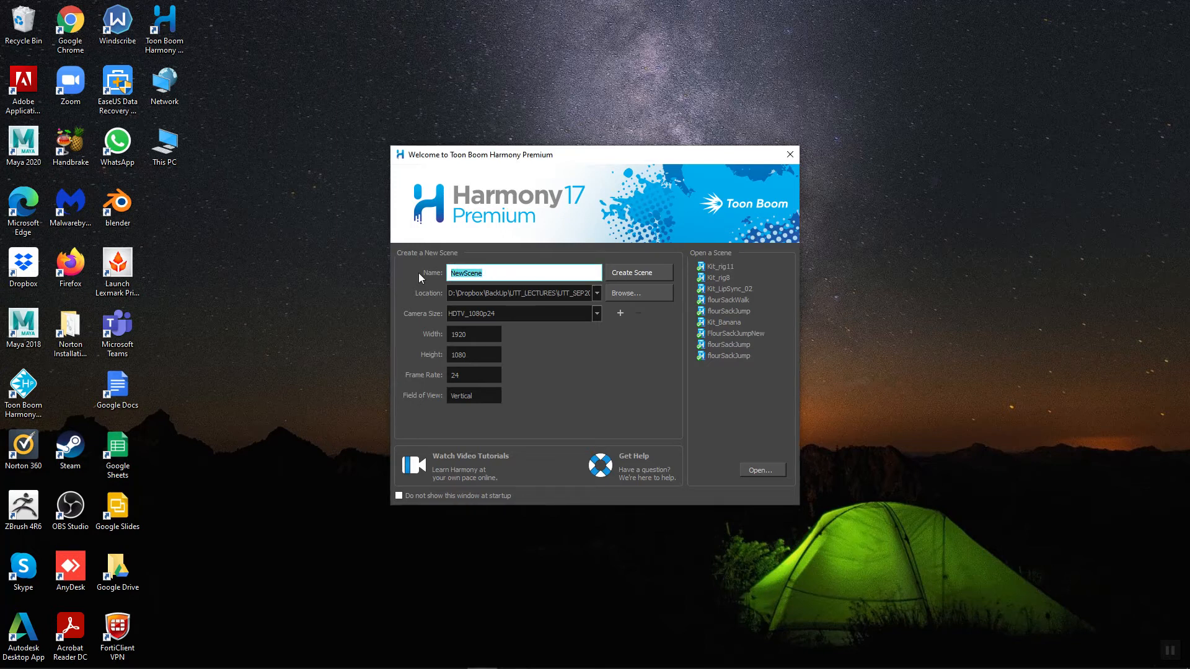
pyautogui.write('bouncingBallRig')
# - Choose a project folder inside UTT_SEP2020 as the save location and create the scene
pyautogui.click(617, 296)
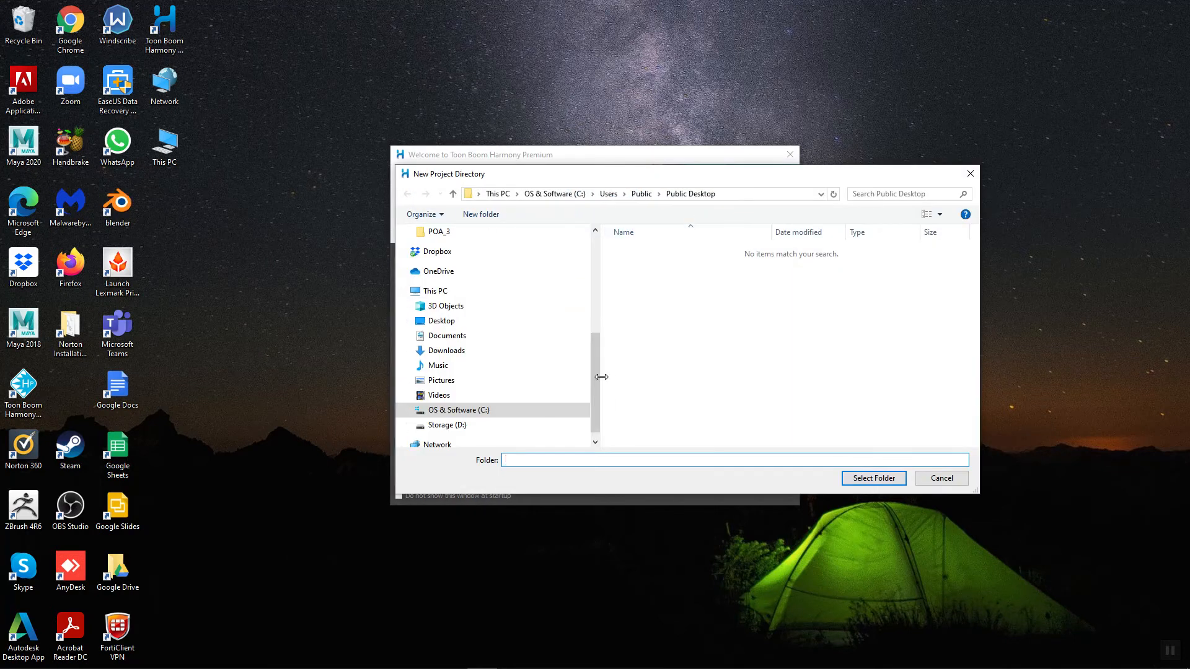
pyautogui.scroll(1, 598, 354)
pyautogui.click(445, 291)
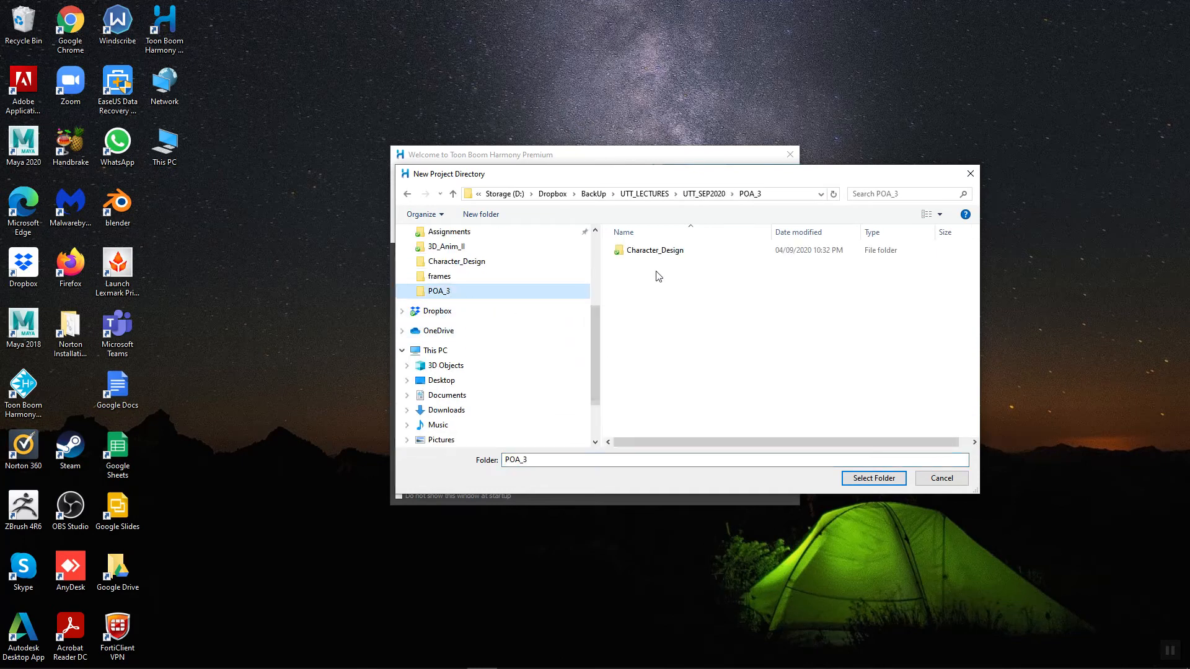
pyautogui.click(705, 196)
pyautogui.click(640, 251)
pyautogui.click(873, 477)
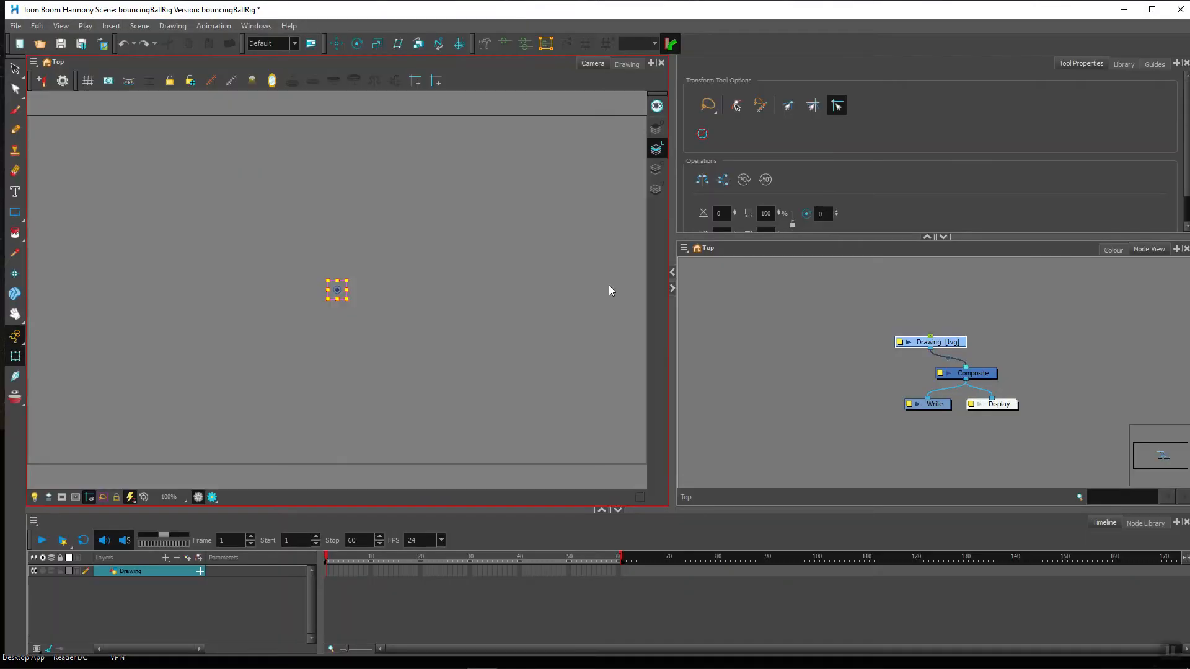
pyautogui.click(146, 589)
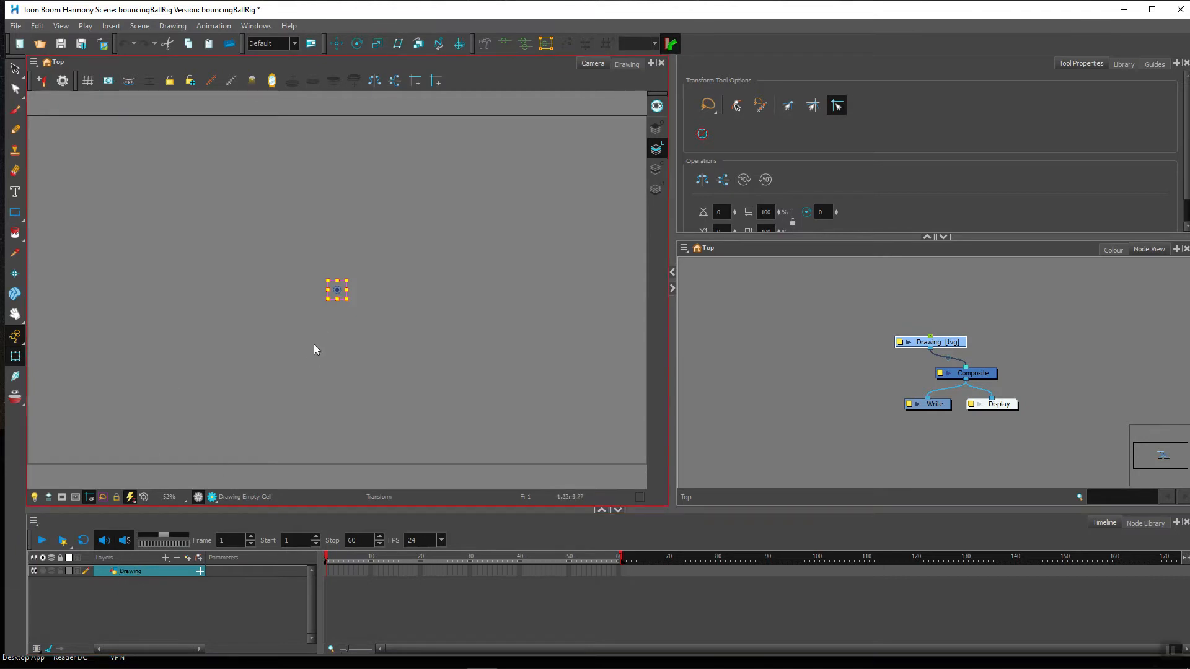
pyautogui.scroll(-1, 314, 350)
pyautogui.scroll(1, 315, 348)
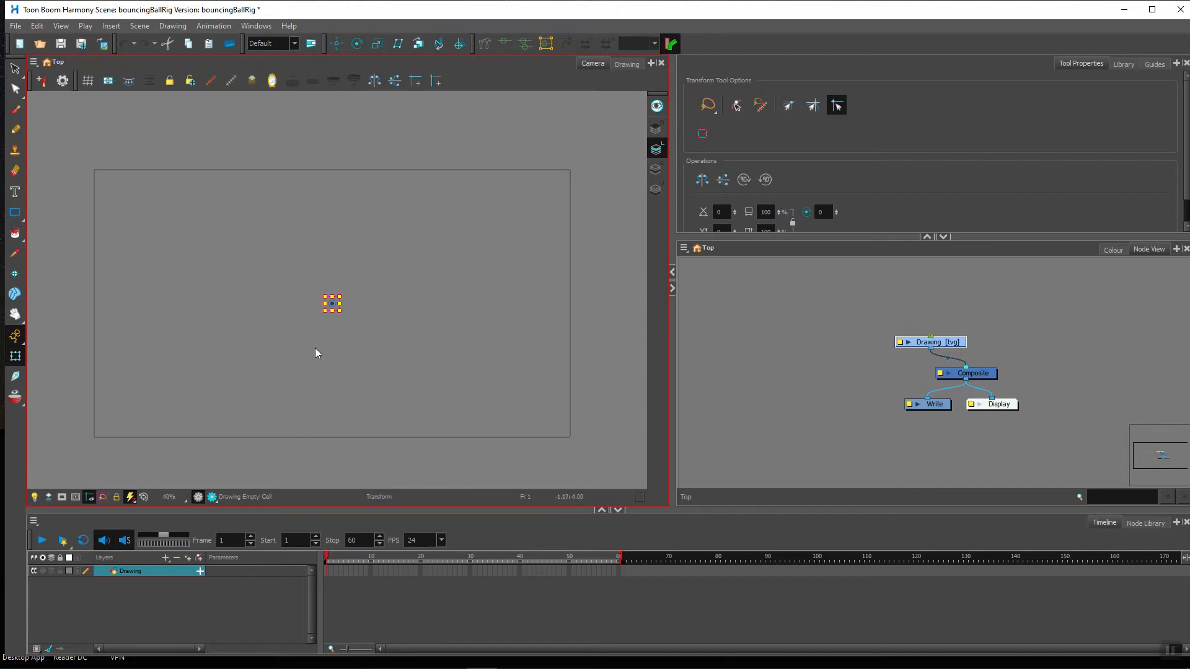
pyautogui.scroll(-1, 316, 352)
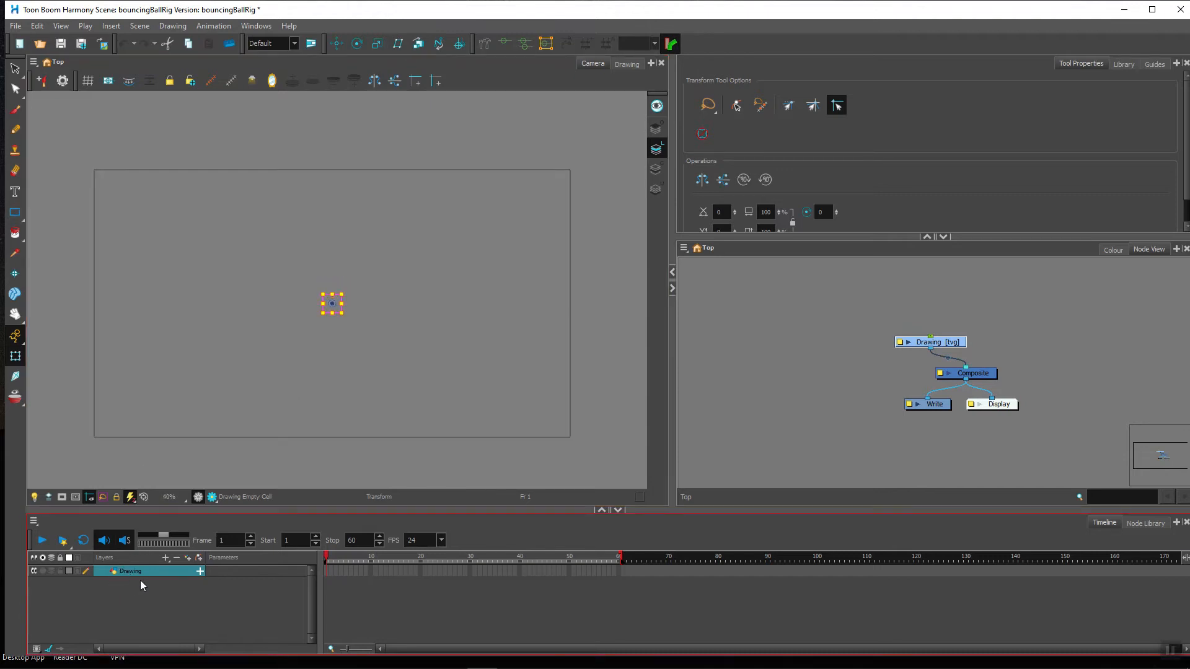
pyautogui.rightClick(125, 572)
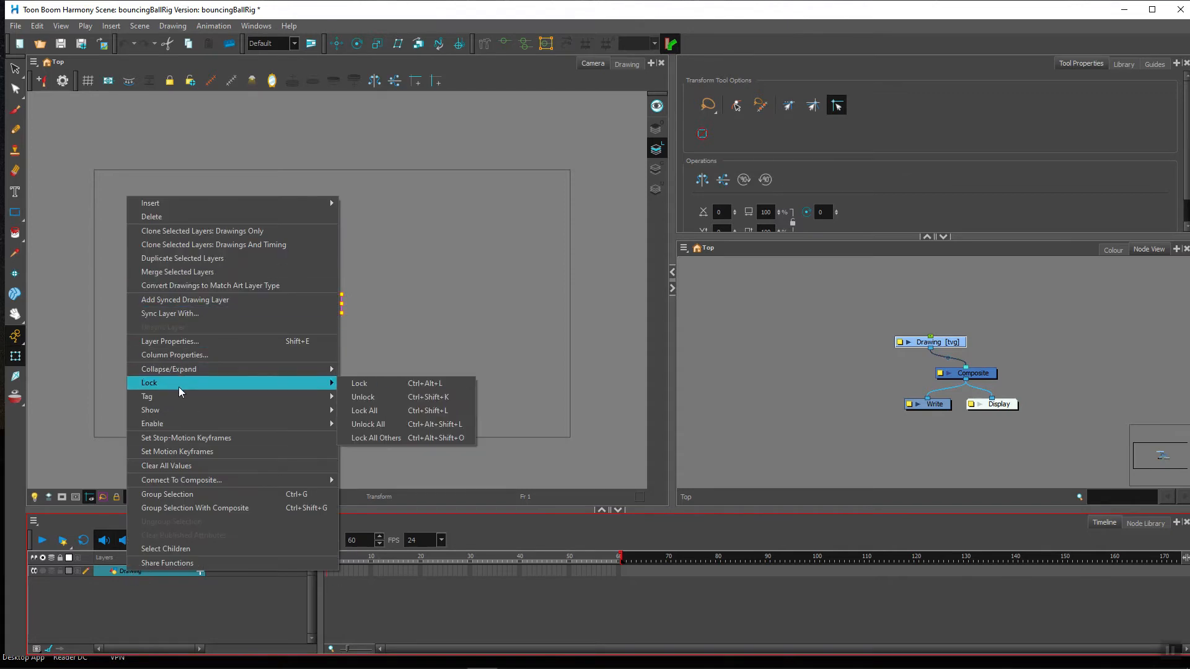
pyautogui.moveTo(179, 398)
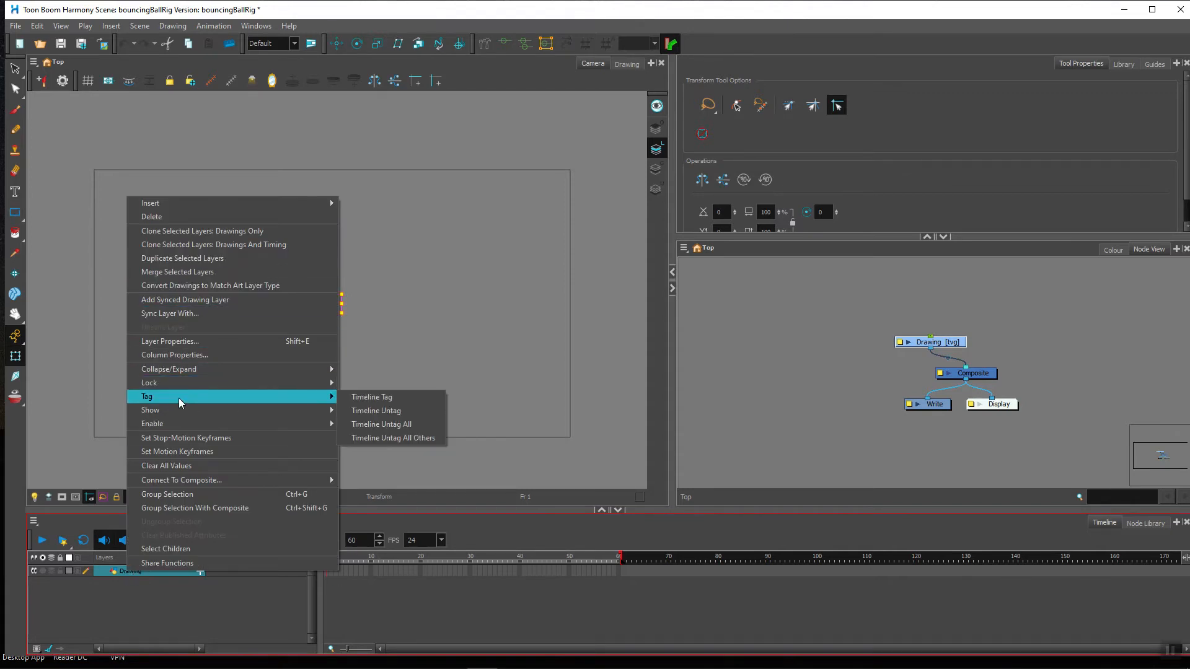
pyautogui.click(114, 572)
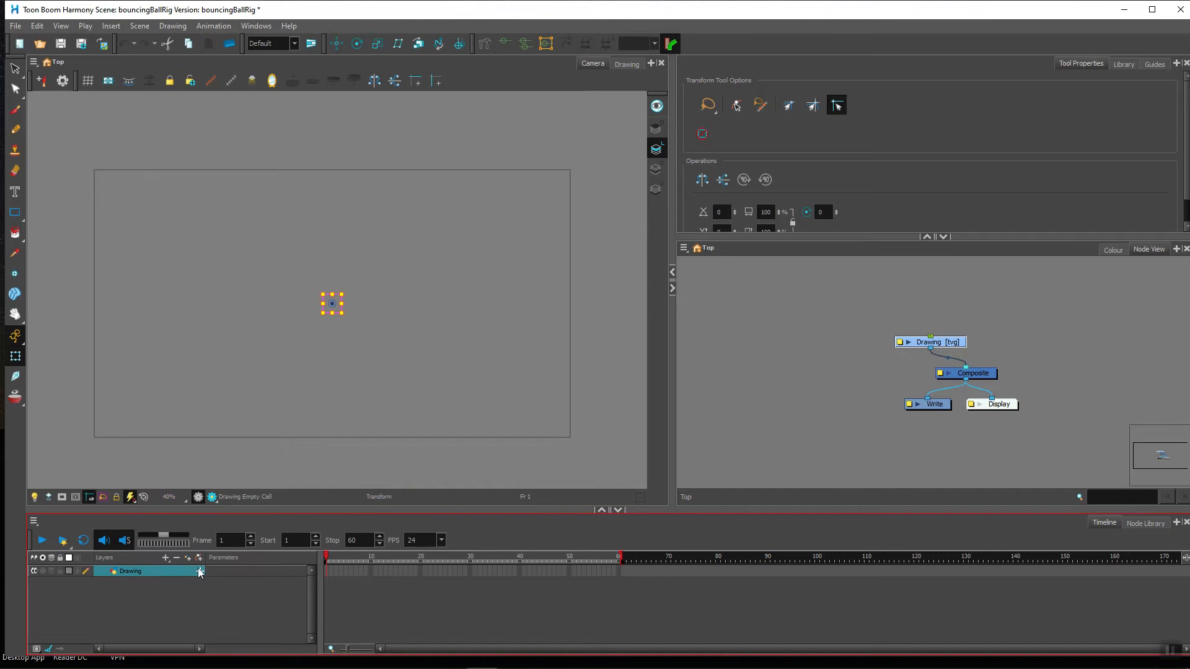
# - Rename the Drawing layer as bouncingBall in its layer properties
pyautogui.rightClick(133, 571)
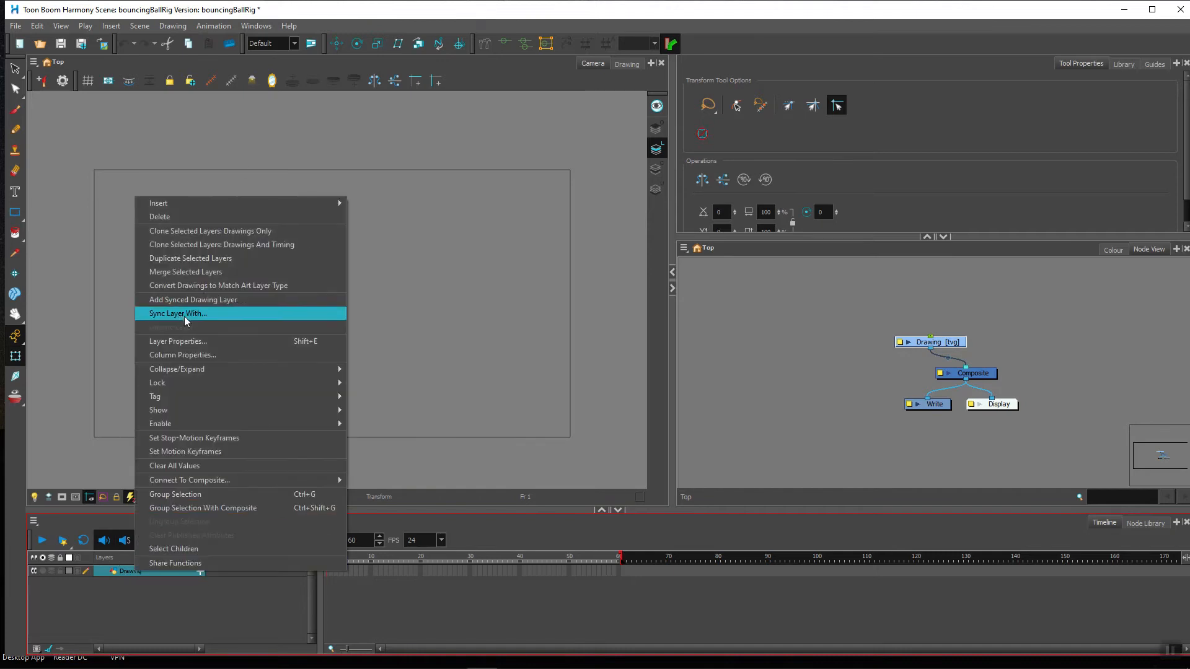
pyautogui.click(193, 342)
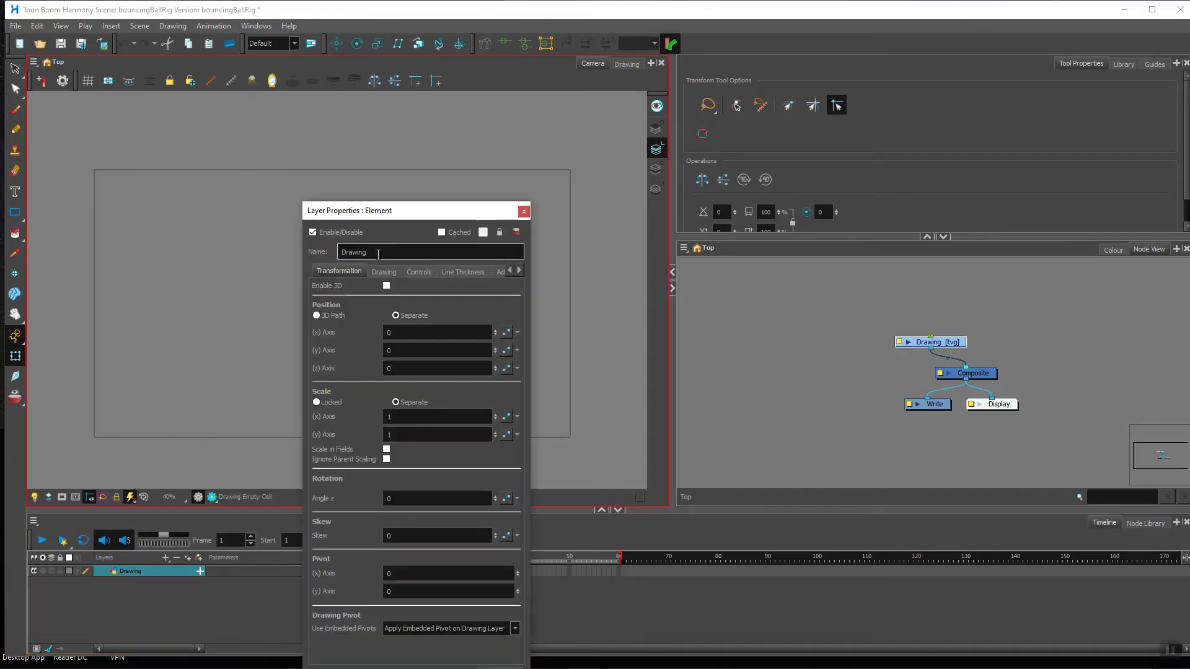
pyautogui.write('bouncing')
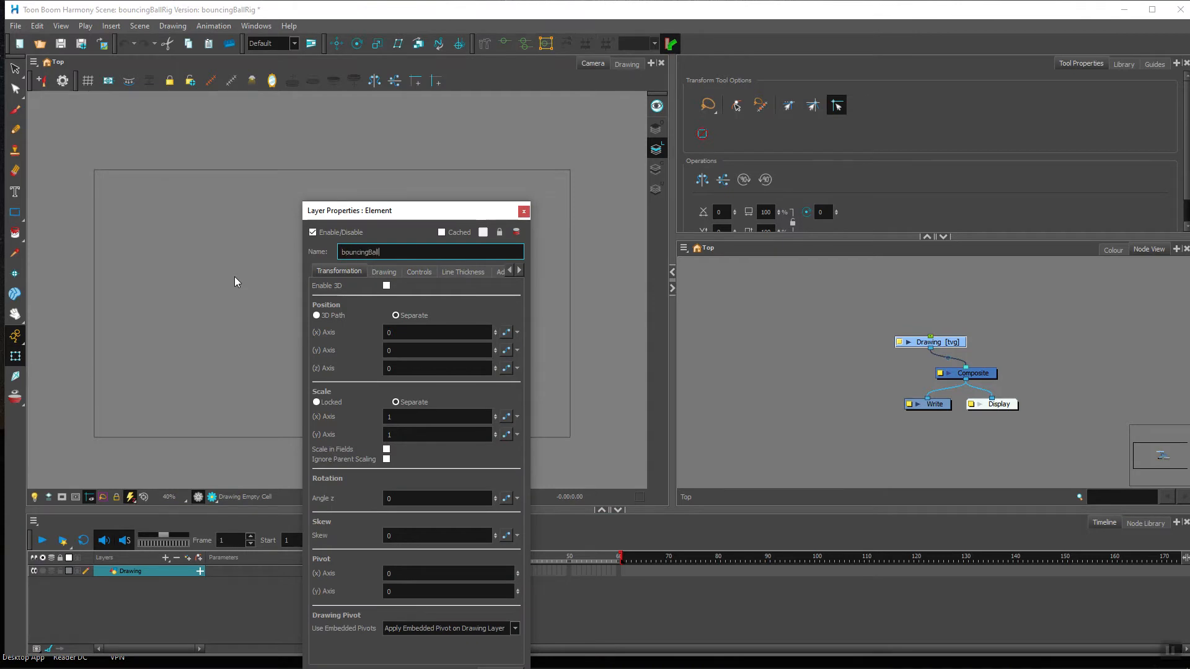
pyautogui.write('Ball')
pyautogui.press('Return')
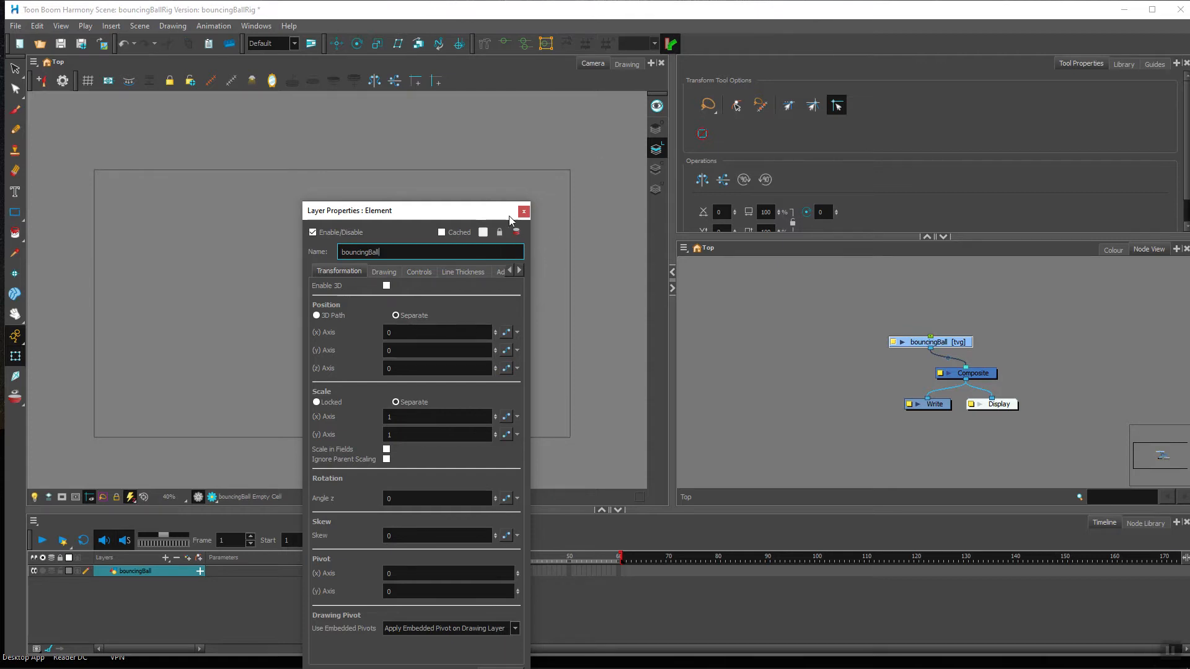
pyautogui.click(524, 213)
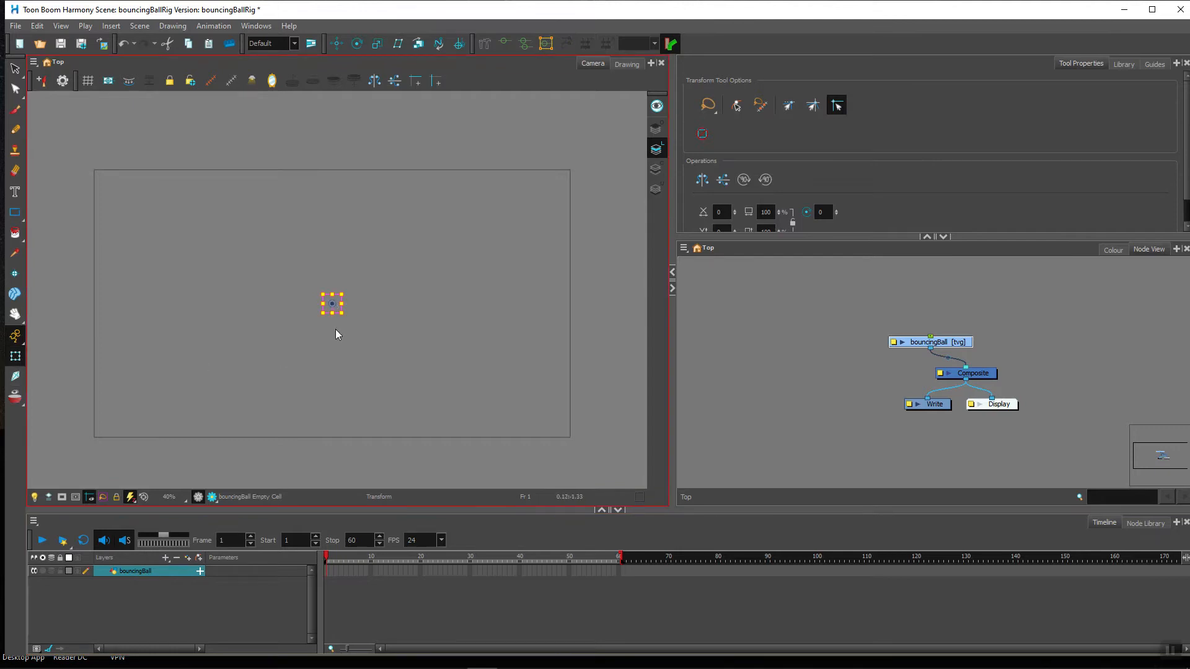
pyautogui.scroll(2, 331, 345)
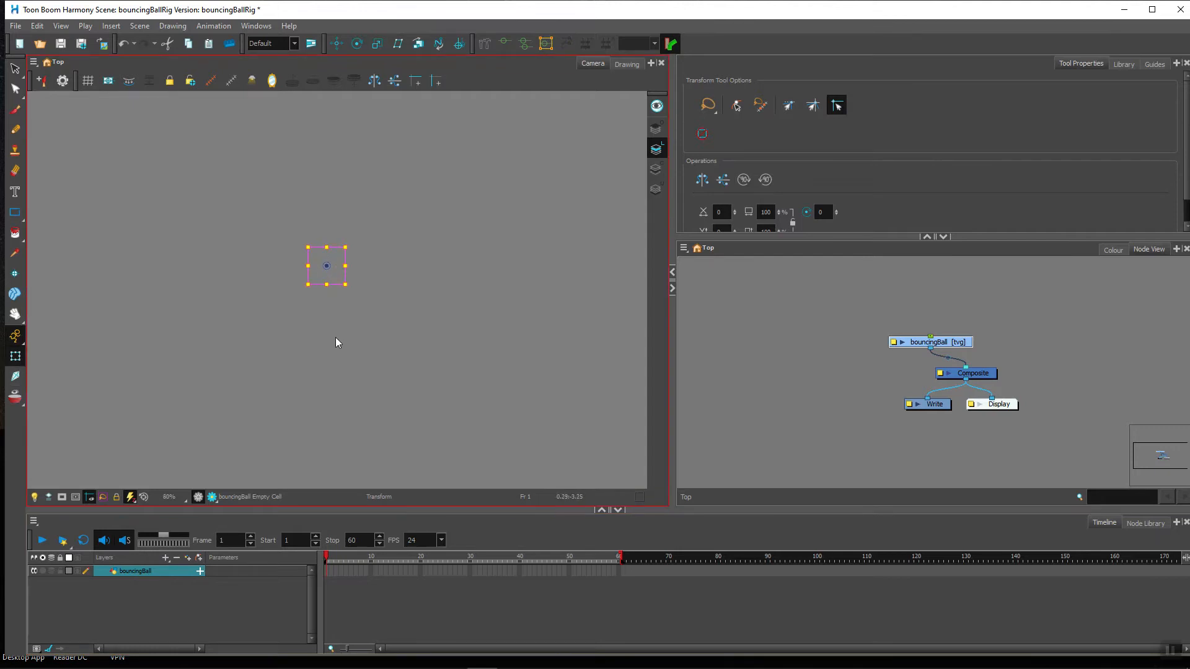
pyautogui.scroll(-3, 334, 336)
pyautogui.press('space')
pyautogui.scroll(-1, 325, 344)
pyautogui.scroll(-1, 334, 341)
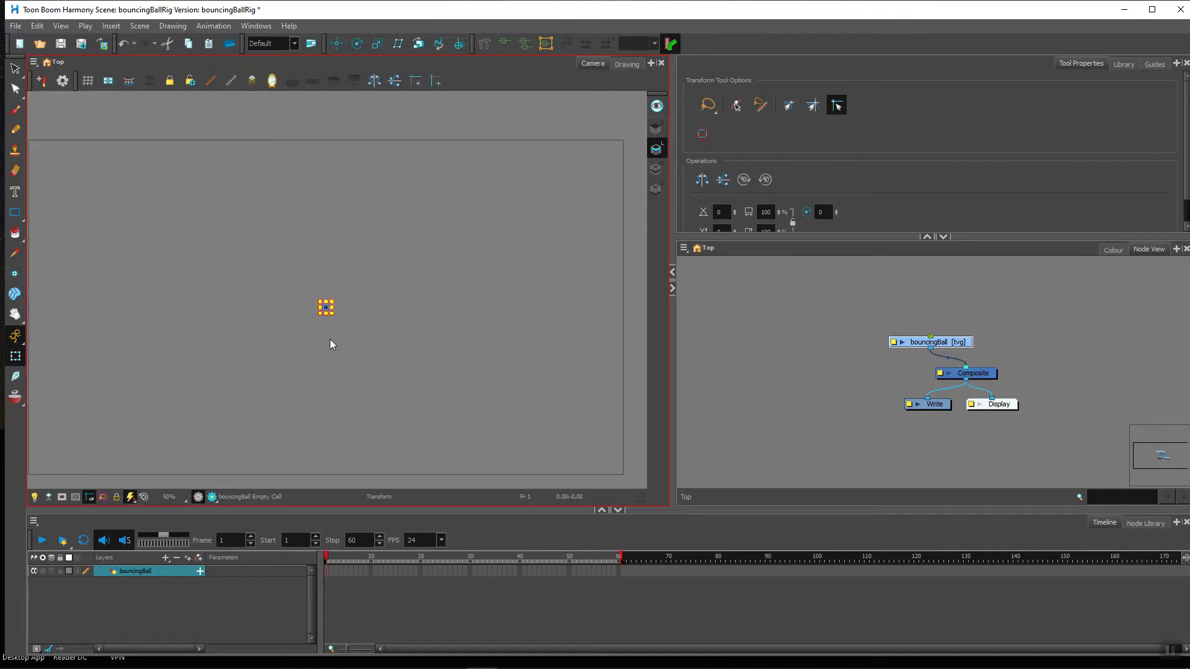
pyautogui.scroll(-1, 330, 344)
pyautogui.press('space')
pyautogui.moveTo(334, 340); pyautogui.dragTo(333, 317)
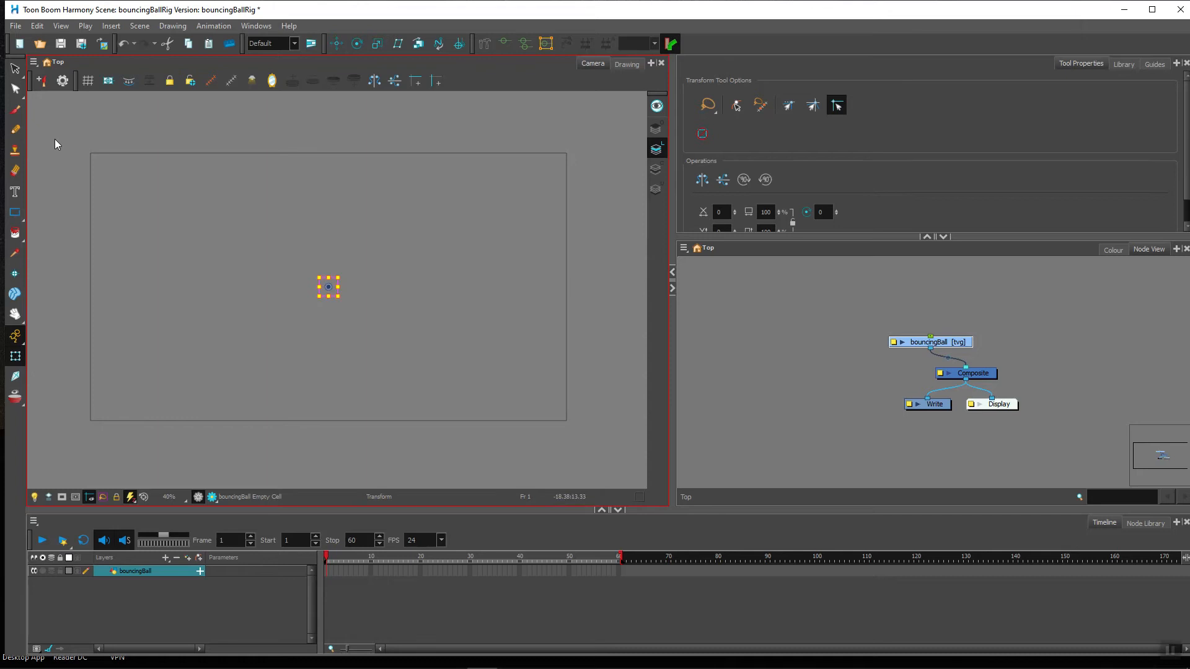
# - Activate the Ellipse tool and show the grid in the Camera view
pyautogui.click(17, 213)
pyautogui.click(49, 225)
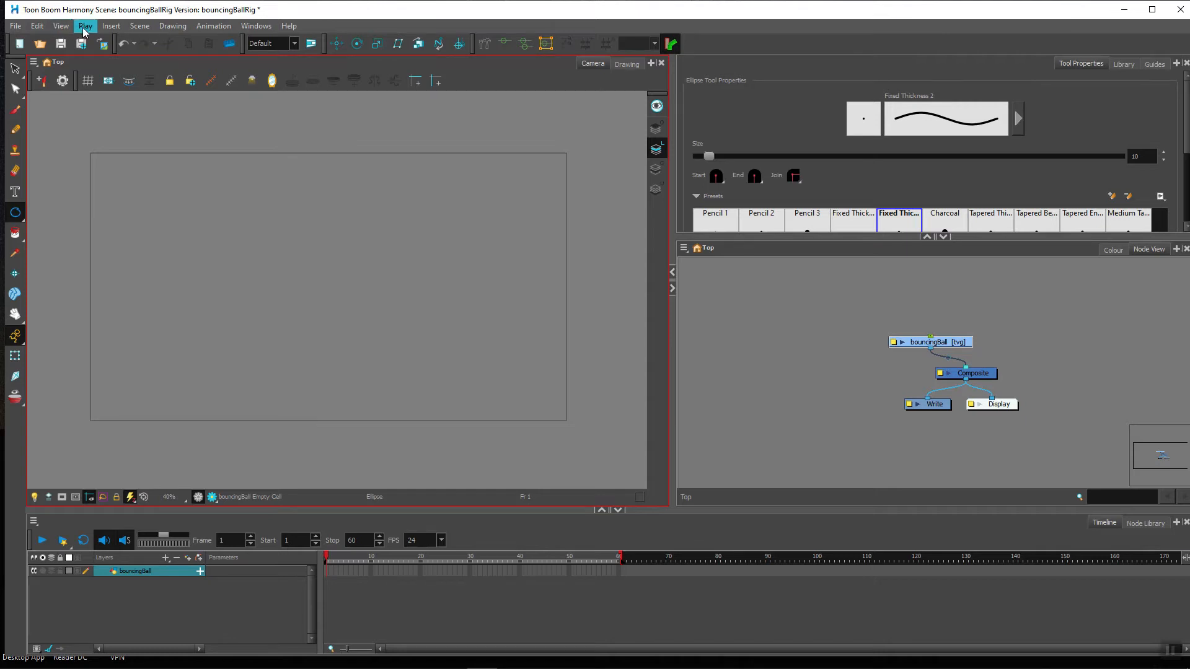
pyautogui.click(63, 26)
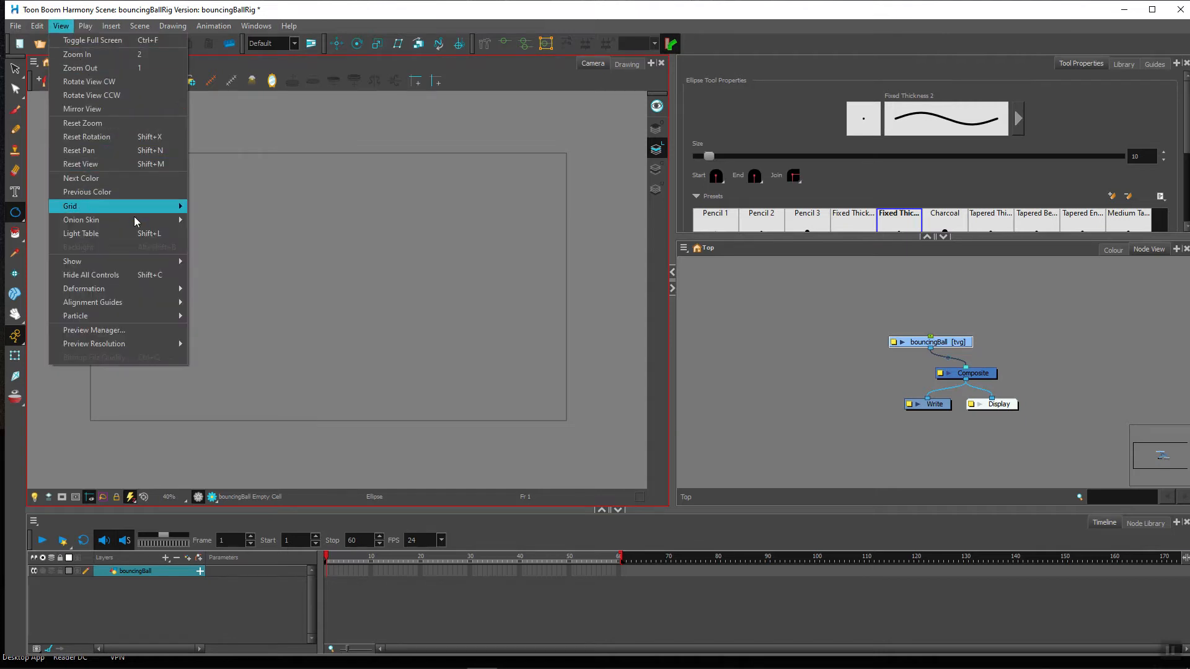
pyautogui.moveTo(144, 211)
pyautogui.click(212, 207)
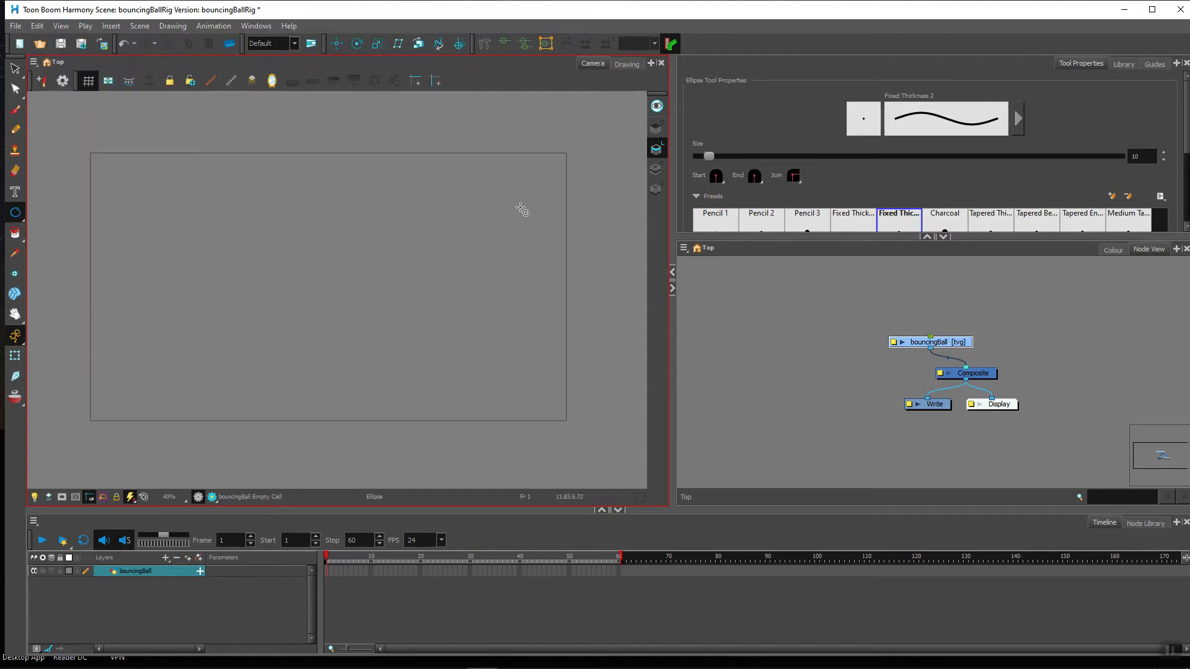
# - Try an ellipse near the grid centre, undo it, and switch to the Drawing view
pyautogui.moveTo(335, 283); pyautogui.dragTo(352, 312)
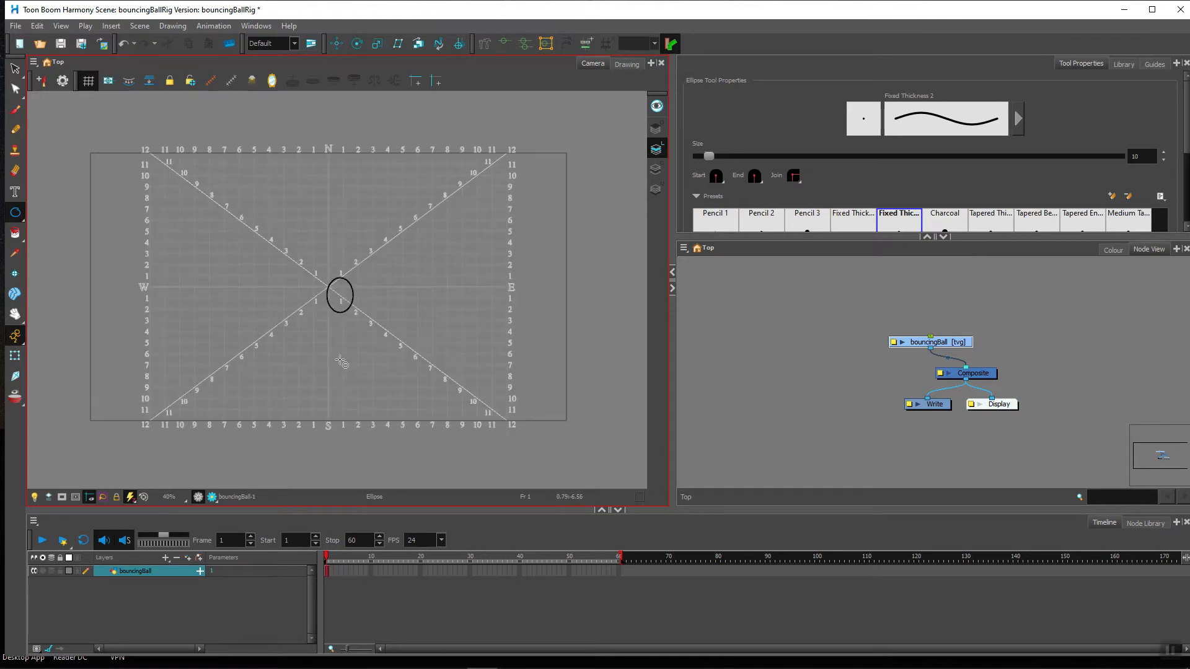
pyautogui.hotkey('ctrl', 'z')
pyautogui.click(627, 63)
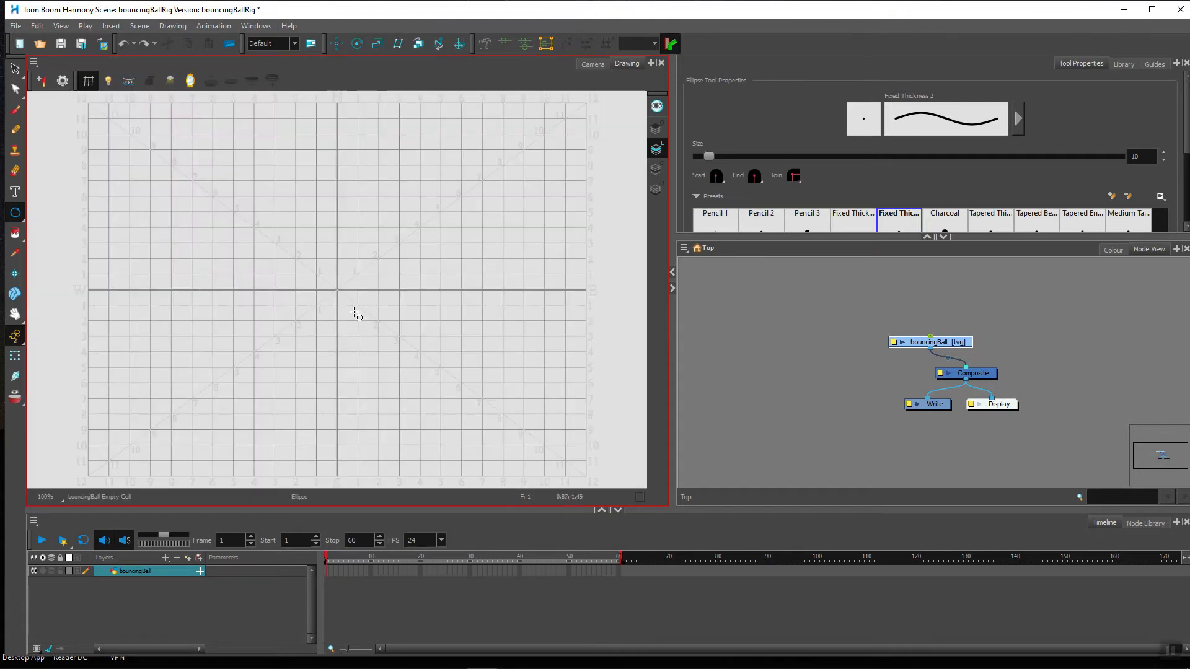
pyautogui.scroll(1, 347, 302)
pyautogui.scroll(2, 347, 302)
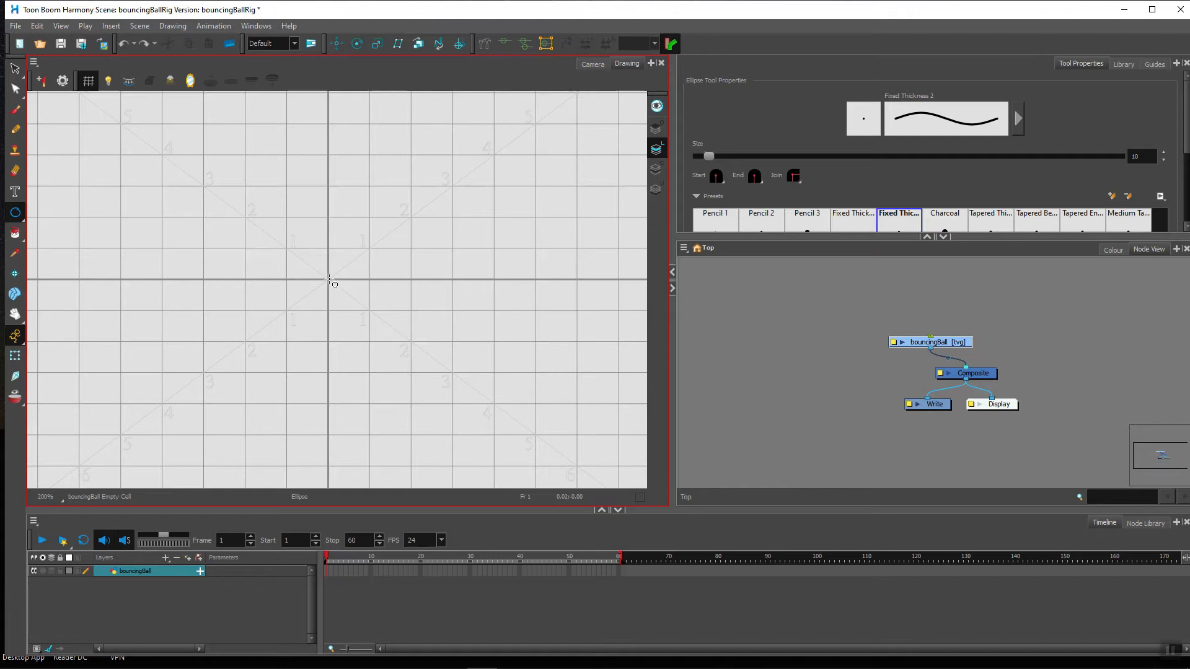
pyautogui.moveTo(357, 274); pyautogui.dragTo(465, 387)
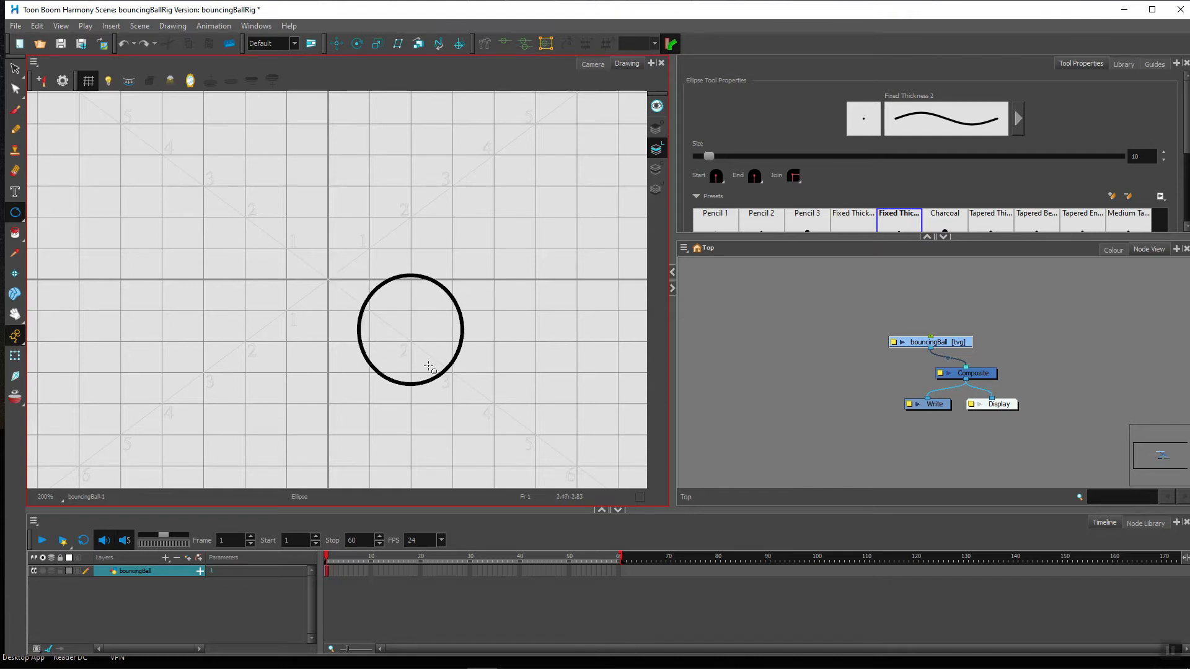
pyautogui.moveTo(376, 195); pyautogui.dragTo(470, 290)
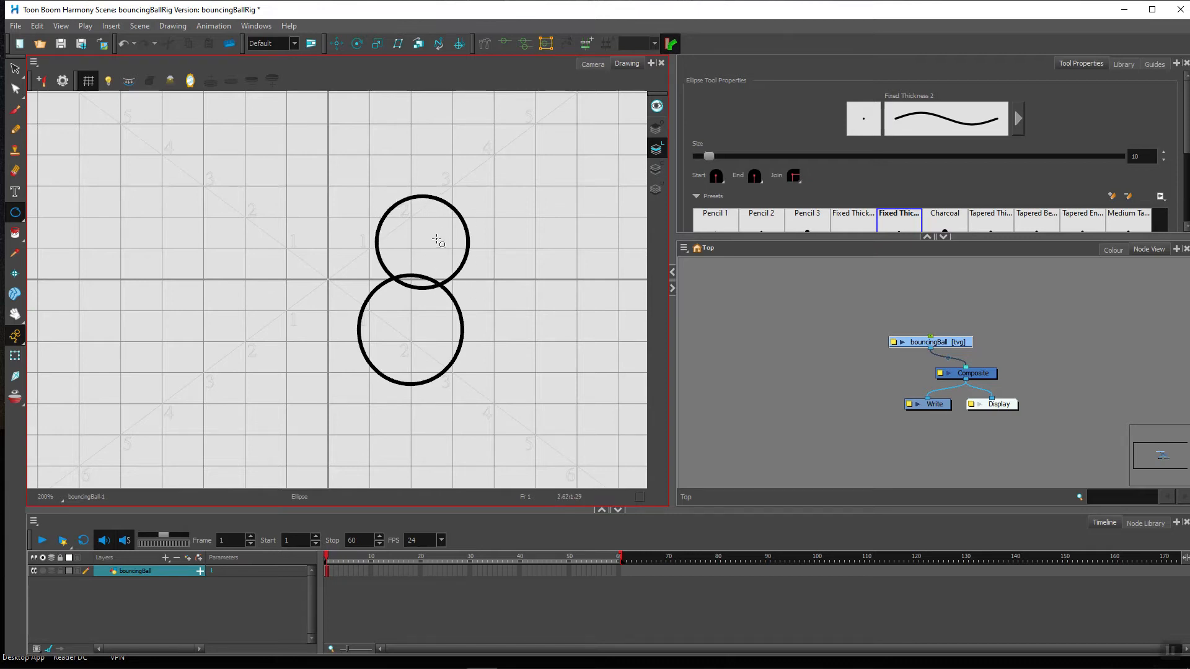
pyautogui.hotkey('ctrl', 'z')
pyautogui.hotkey('ctrl', 'z')
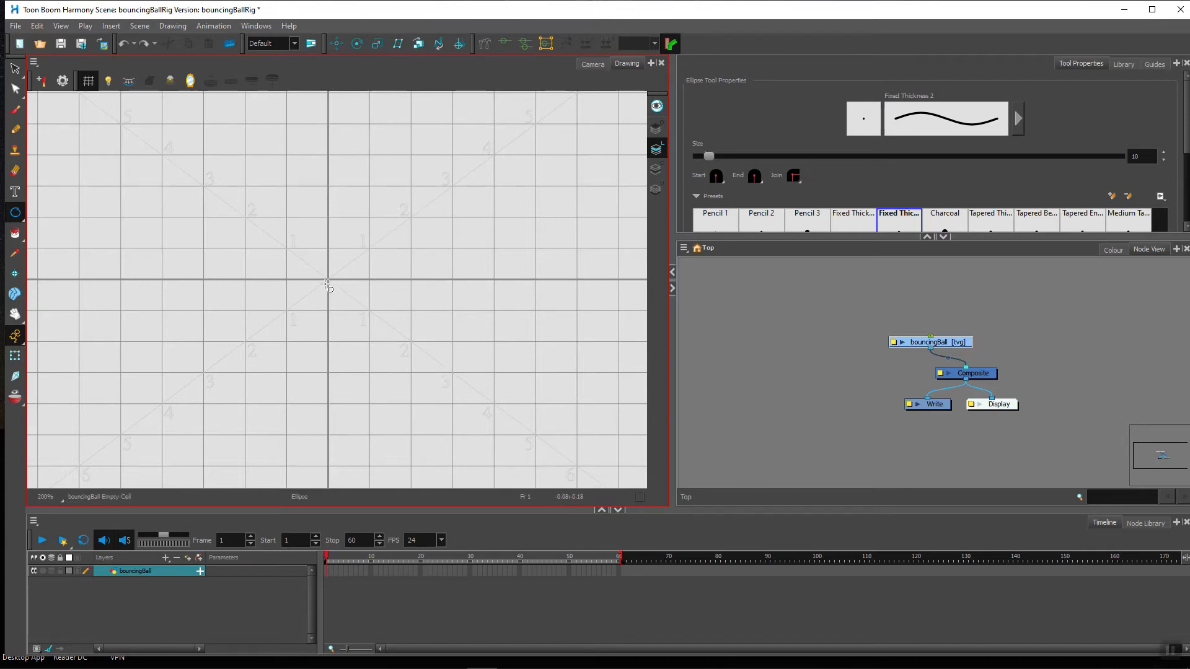
pyautogui.moveTo(329, 280); pyautogui.dragTo(412, 359)
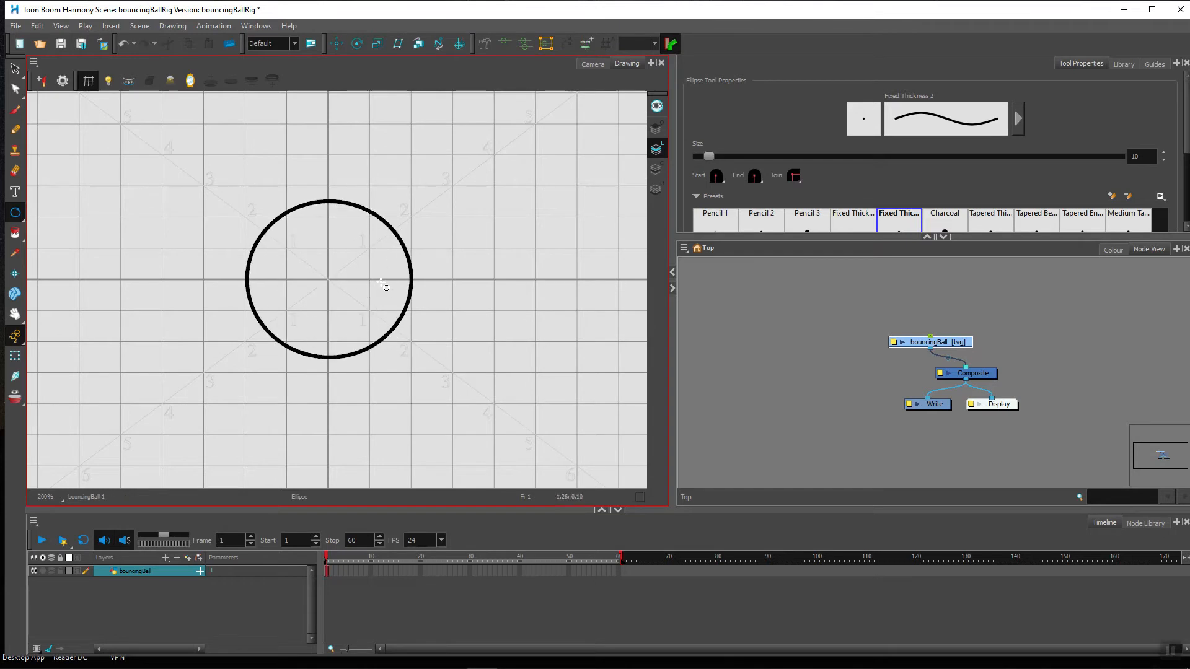
pyautogui.hotkey('ctrl', 'z')
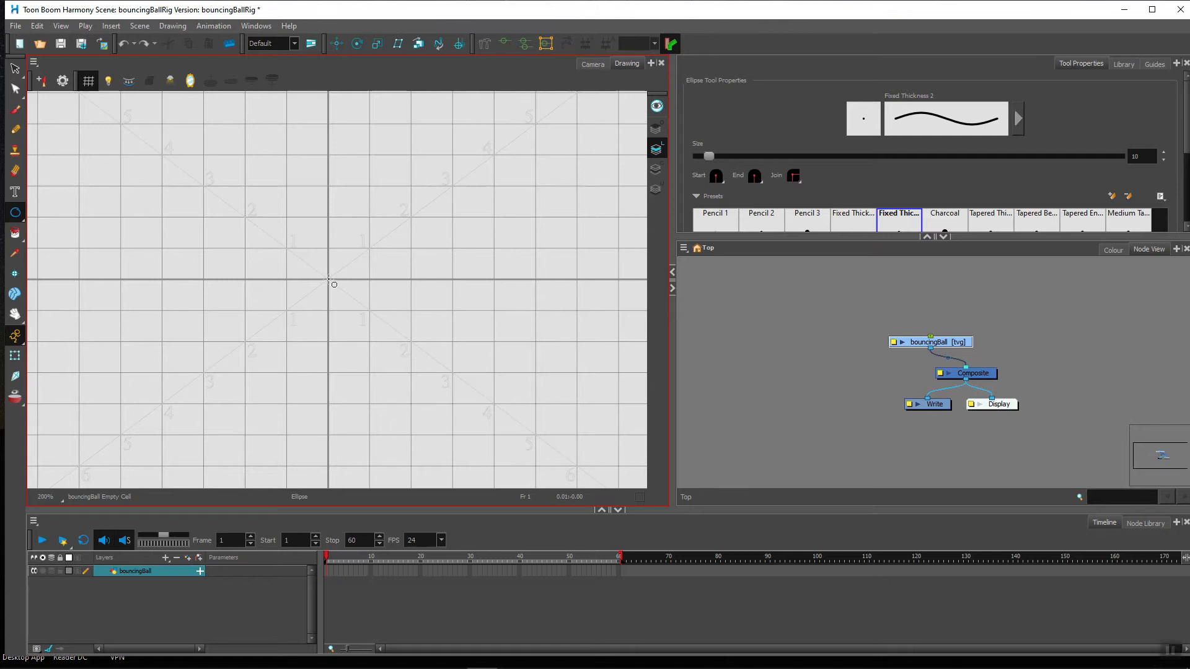
# - Draw a circle centred on the grid origin, reaching about 3 grid units above and below it, and select its outline
pyautogui.moveTo(329, 282); pyautogui.dragTo(422, 319)
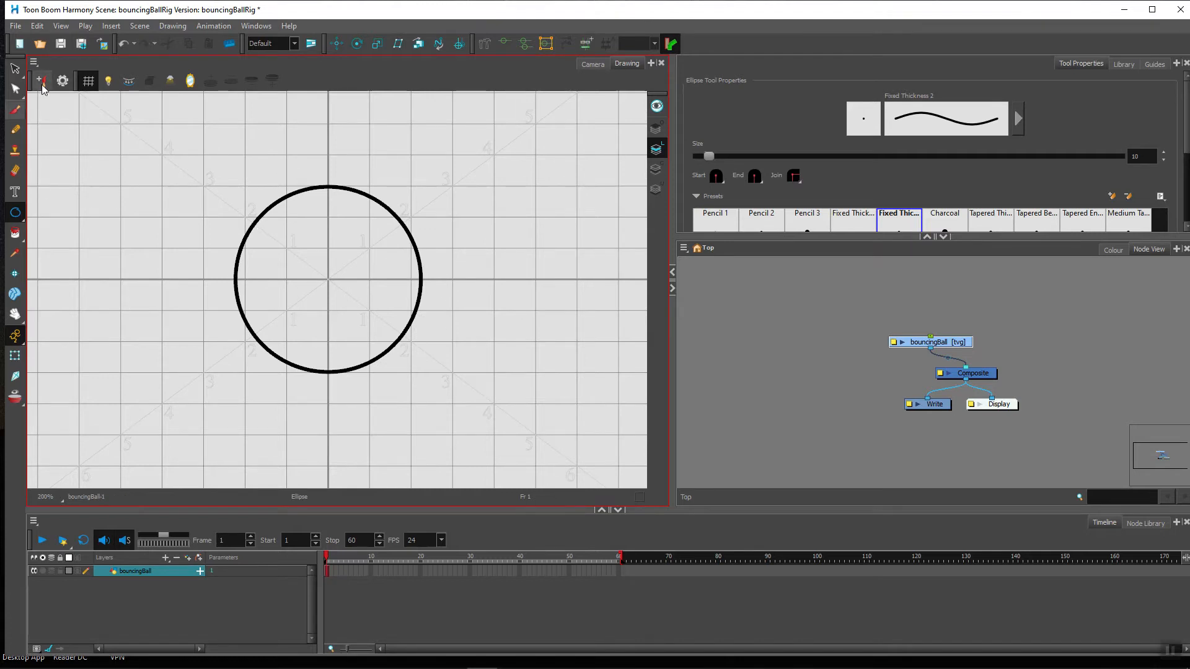
pyautogui.click(15, 69)
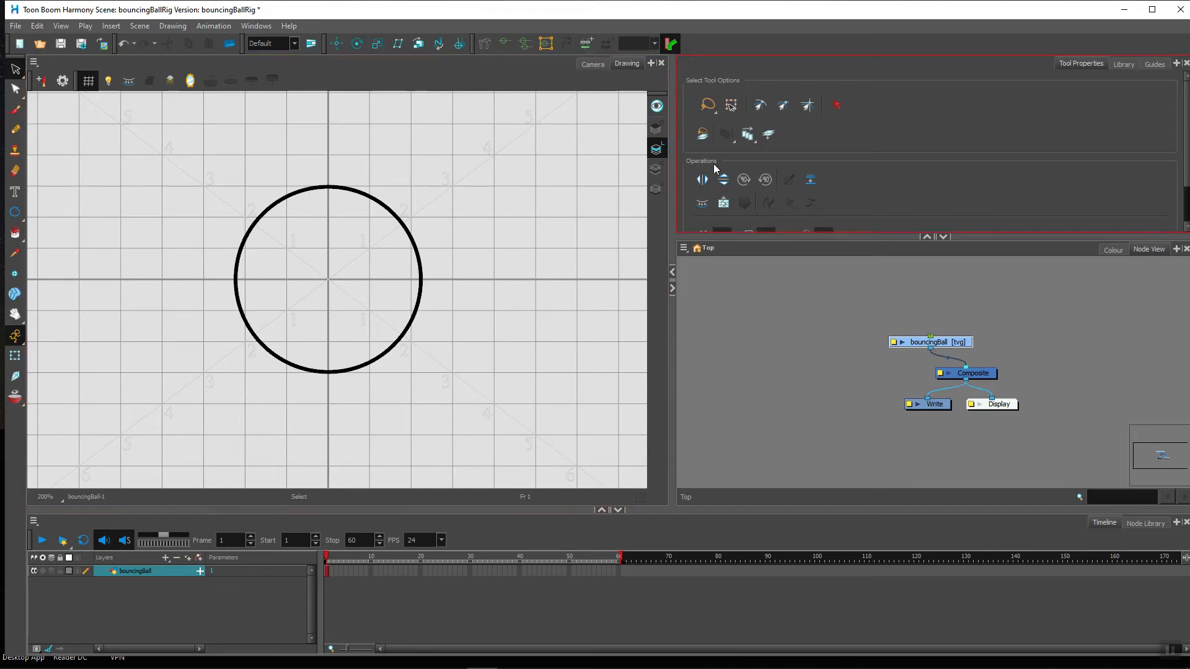
pyautogui.click(653, 152)
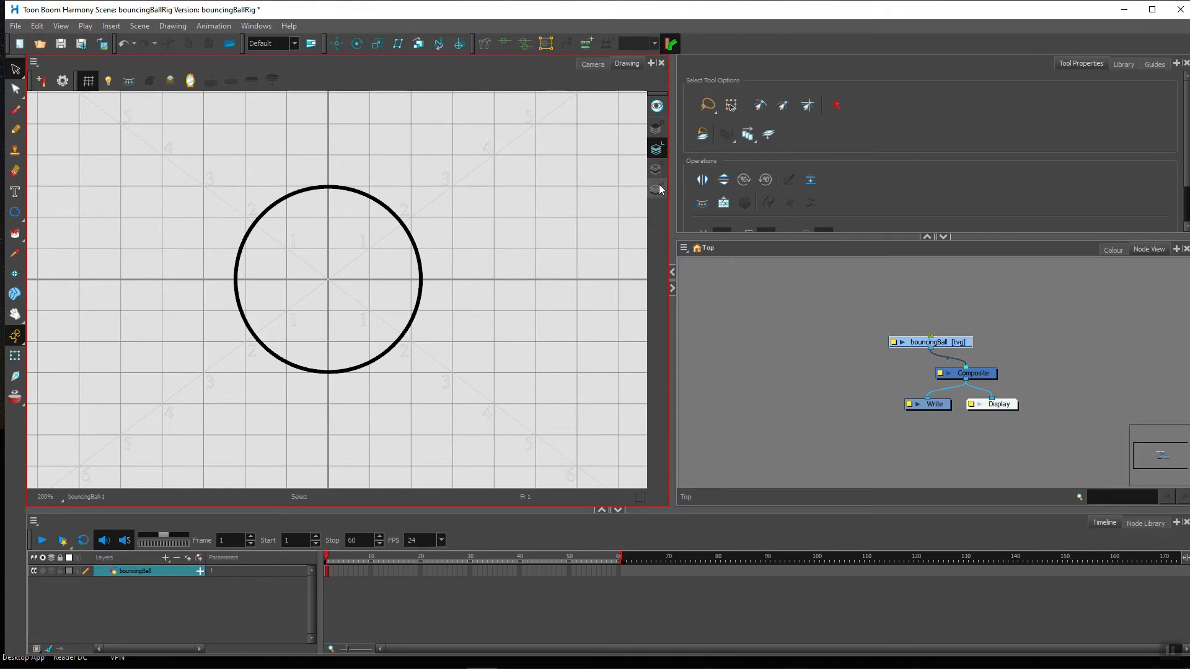
pyautogui.moveTo(397, 162)
pyautogui.mouseDown()
pyautogui.moveTo(347, 231)
pyautogui.moveTo(396, 251)
pyautogui.mouseUp()
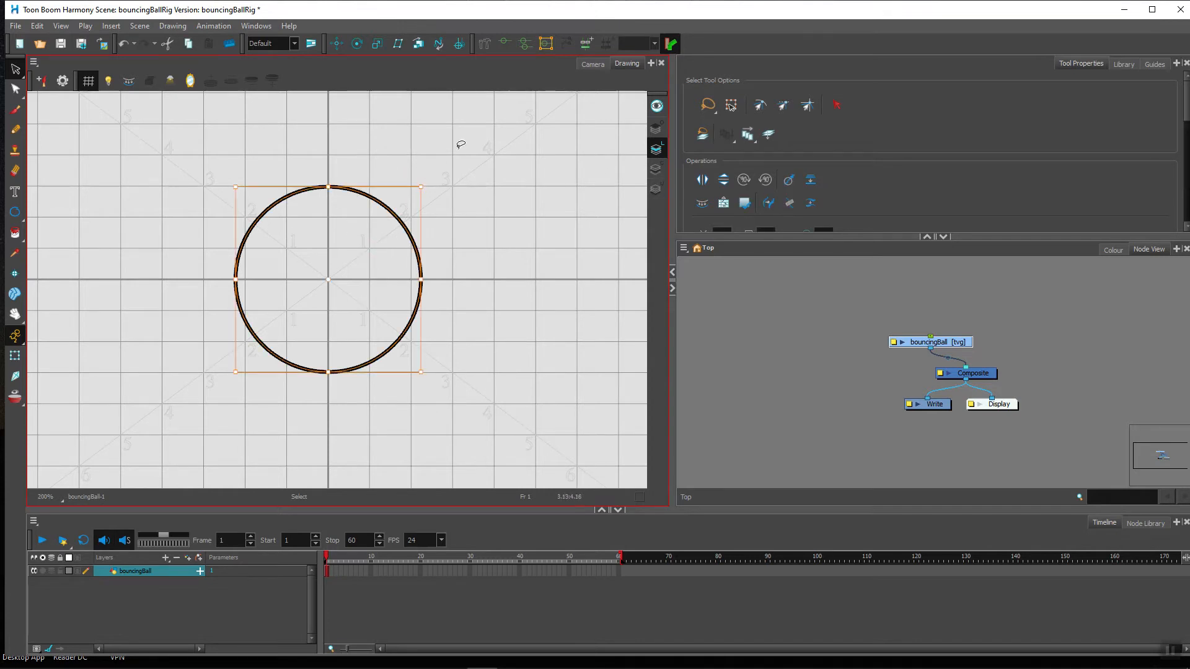
# - Return to the Camera view and hide the grid
pyautogui.click(592, 64)
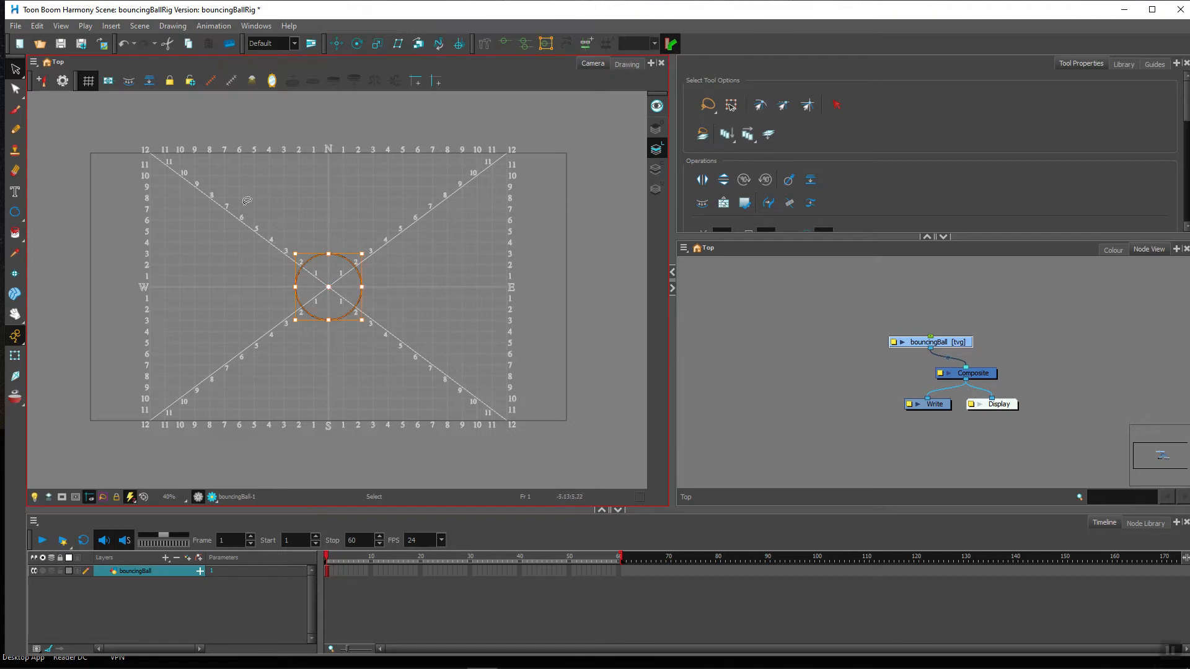
pyautogui.click(61, 25)
pyautogui.moveTo(161, 206)
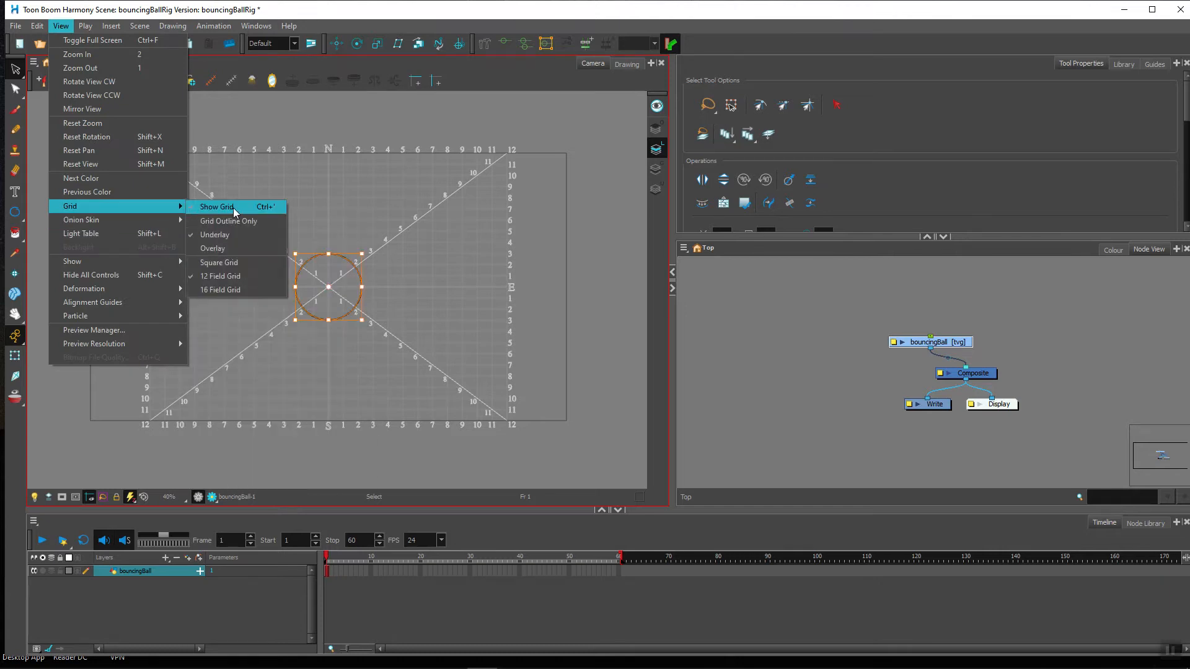
pyautogui.click(233, 207)
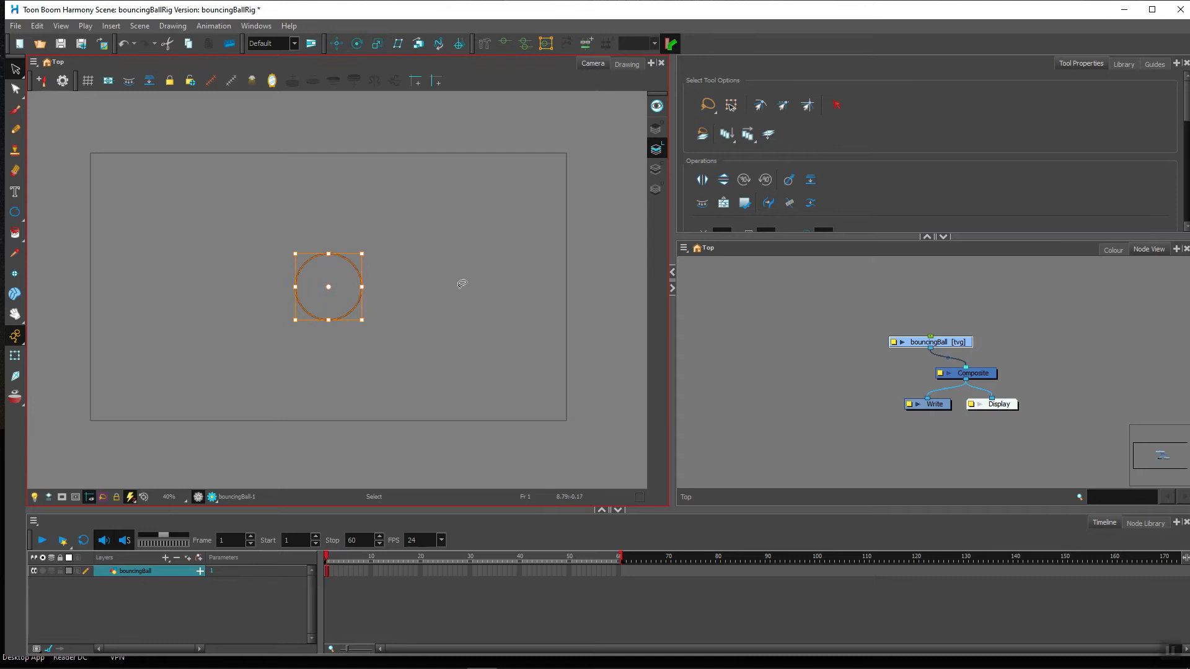
# - Create Colour Art from the circle's line art and compare both art layers in the Drawing view, toggling the stroke display
pyautogui.scroll(1, 463, 271)
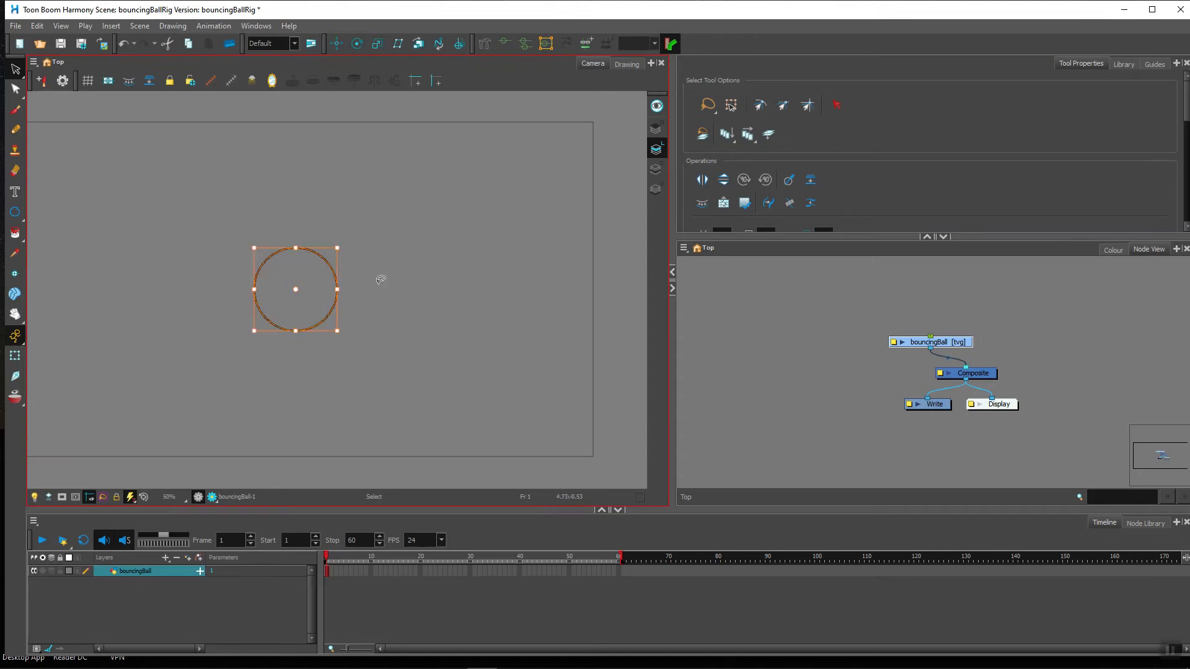
pyautogui.moveTo(366, 285); pyautogui.dragTo(455, 282)
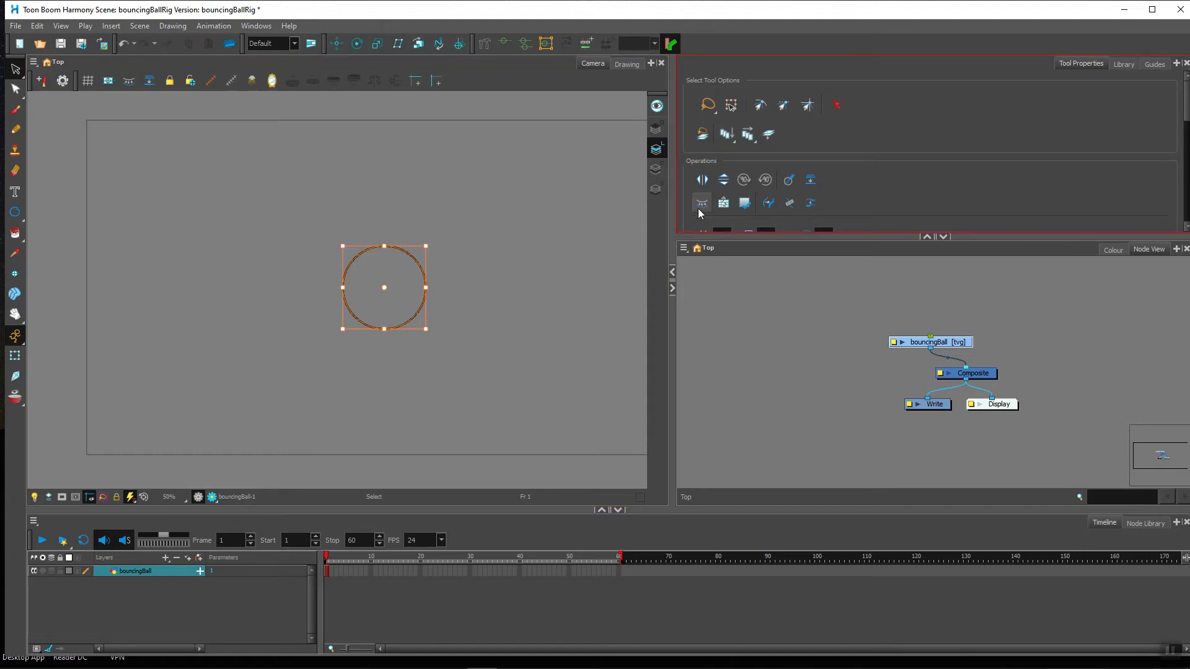
pyautogui.click(657, 170)
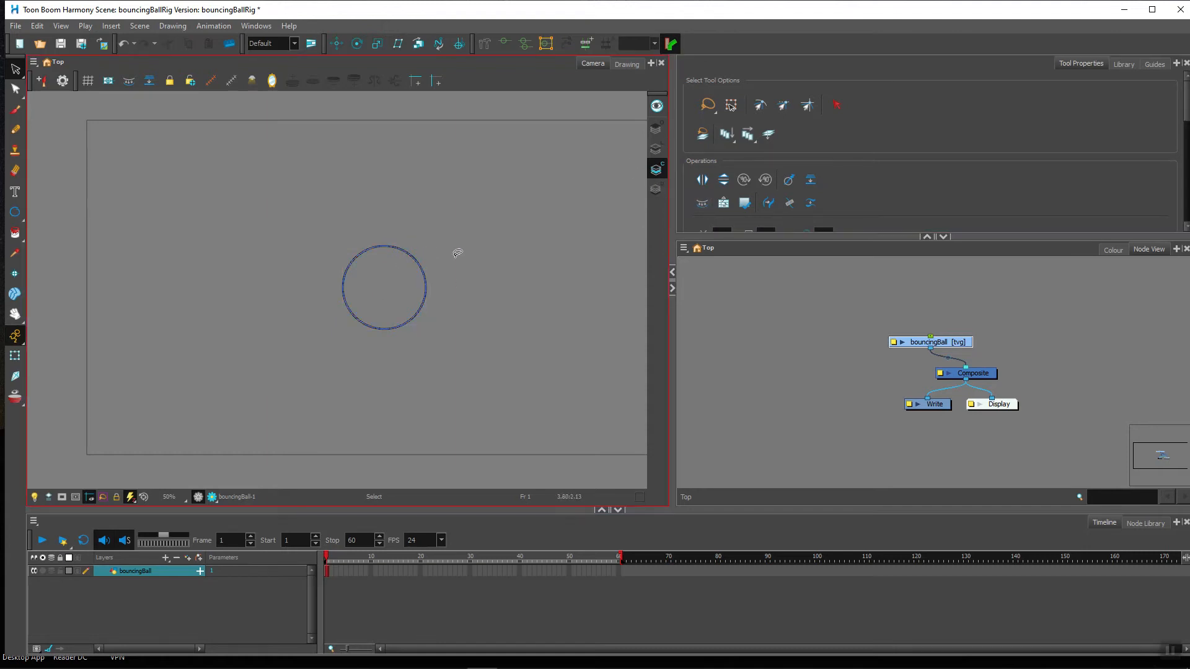
pyautogui.click(627, 65)
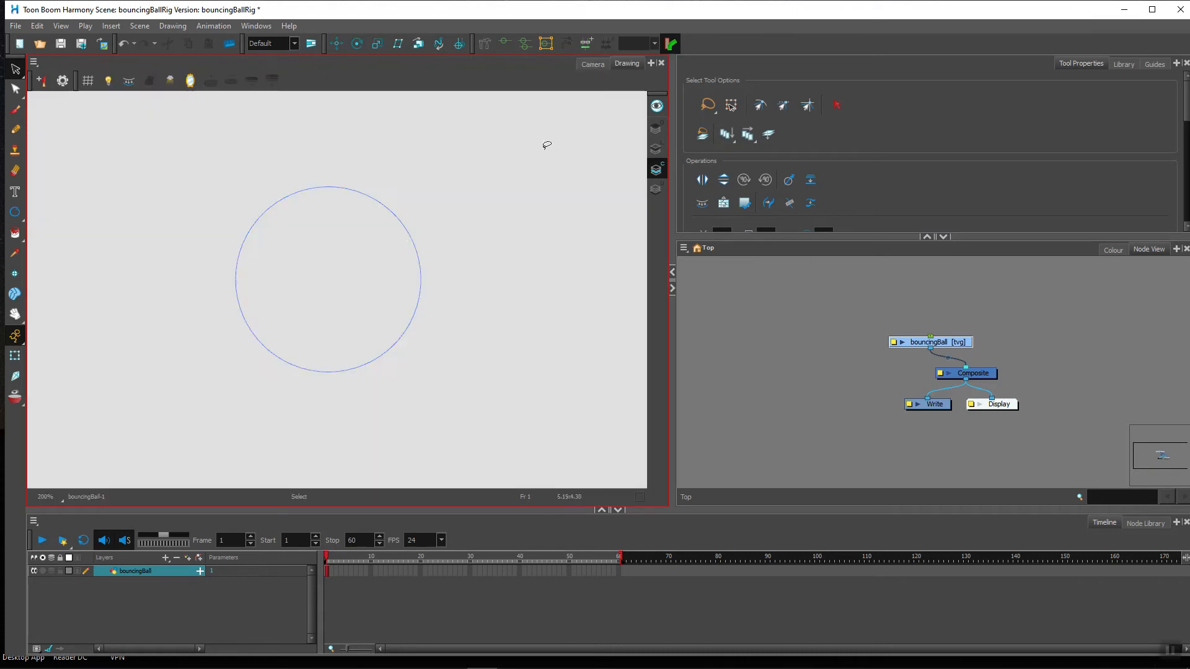
pyautogui.click(660, 151)
pyautogui.click(660, 173)
pyautogui.click(657, 149)
pyautogui.click(657, 169)
pyautogui.press('k')
pyautogui.press('k')
pyautogui.click(589, 68)
# - Fill the circle with the Red swatch on the Colour Art layer using the Paint Unpainted tool
pyautogui.click(656, 171)
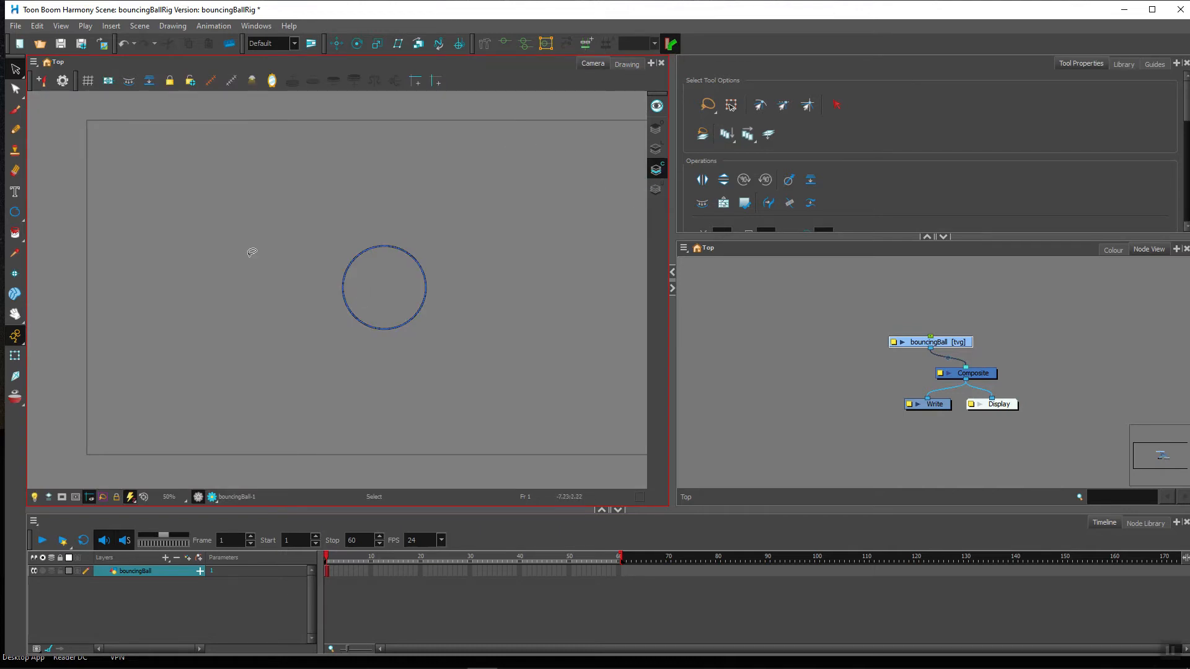
pyautogui.click(16, 236)
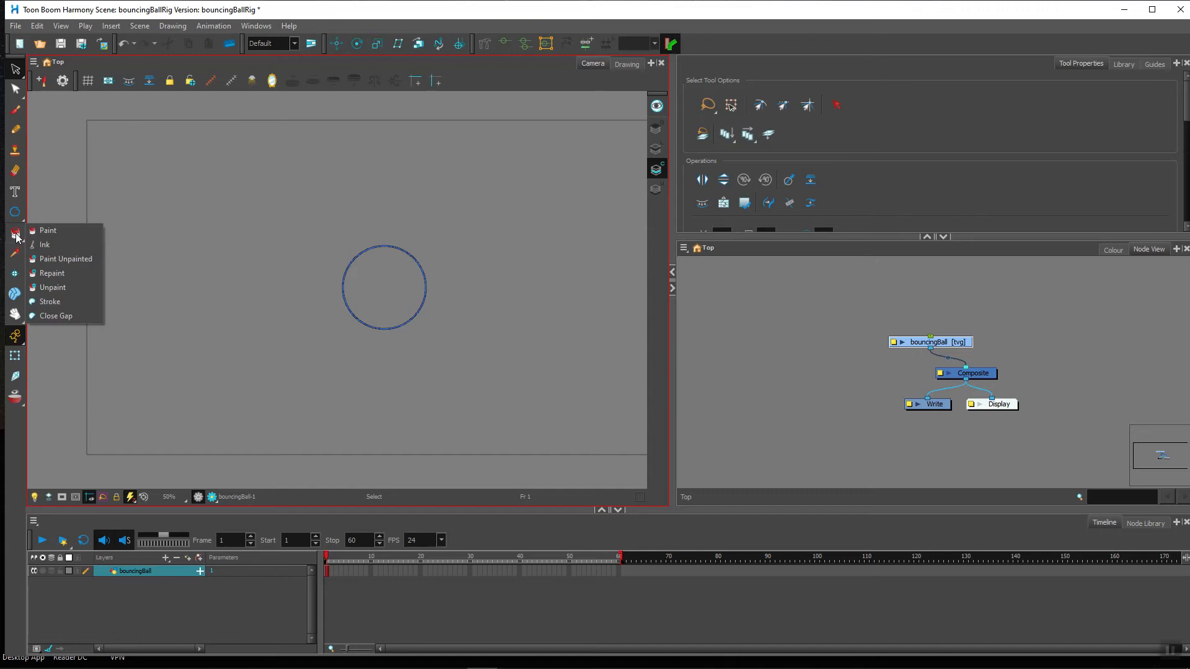
pyautogui.click(62, 258)
pyautogui.click(1113, 250)
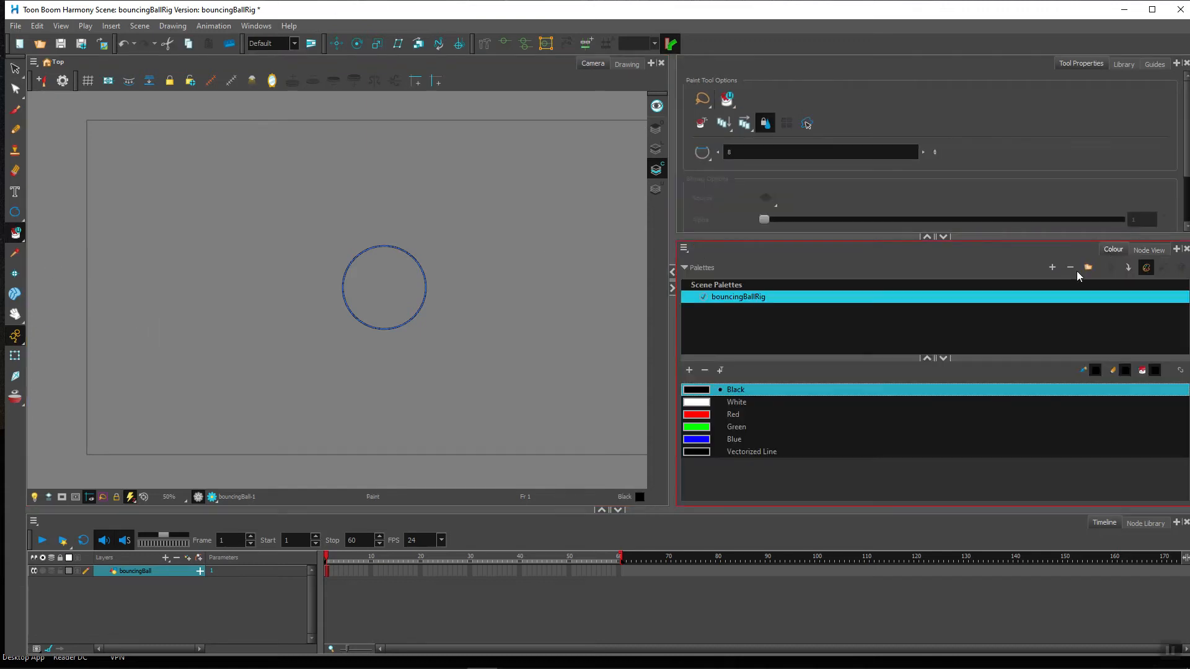
pyautogui.click(692, 413)
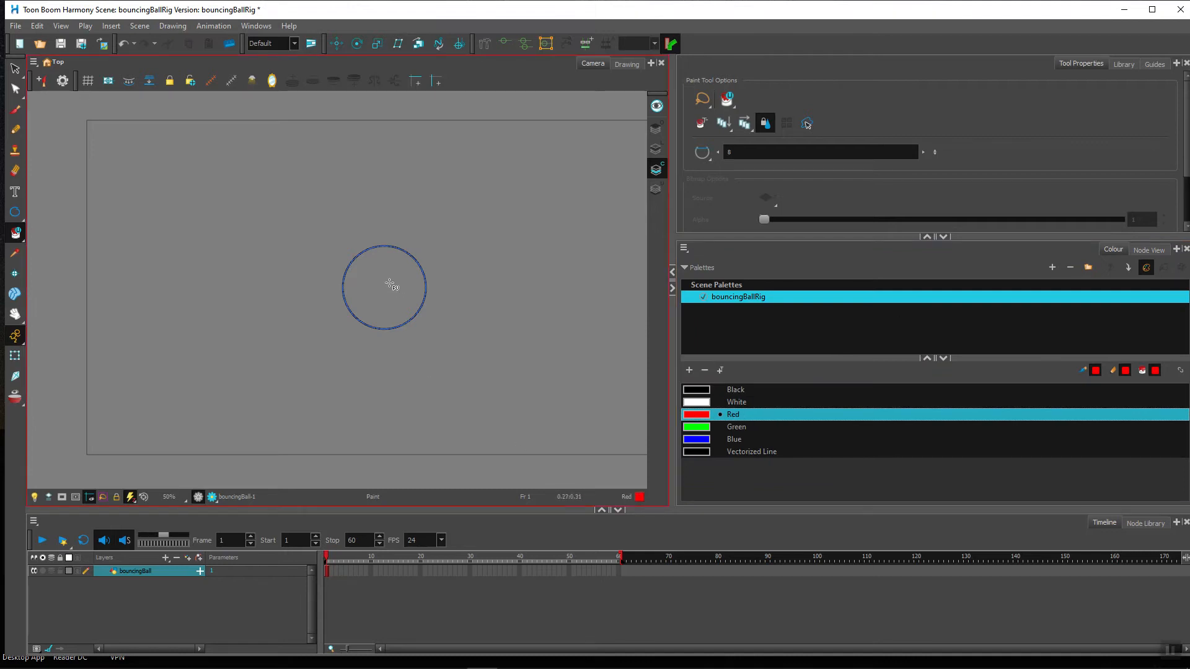
pyautogui.click(391, 284)
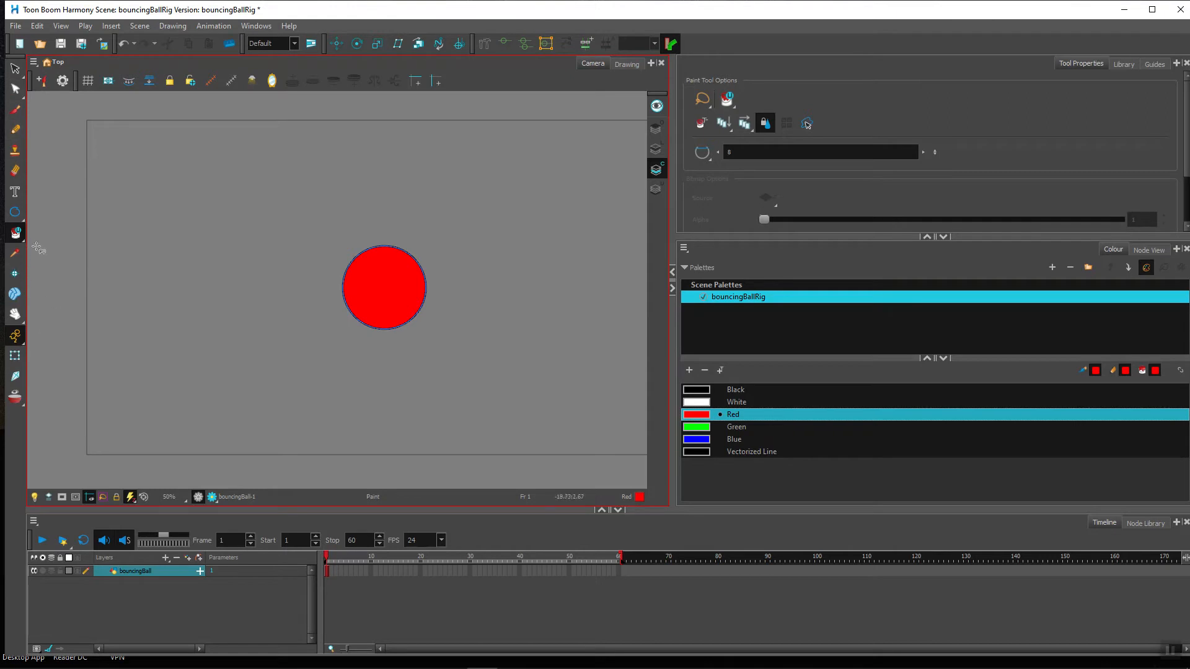
# - On the Line Art layer, draw a black vertical centre line and two inward-curving side seams across the ball with the Polyline tool
pyautogui.click(15, 68)
pyautogui.click(656, 149)
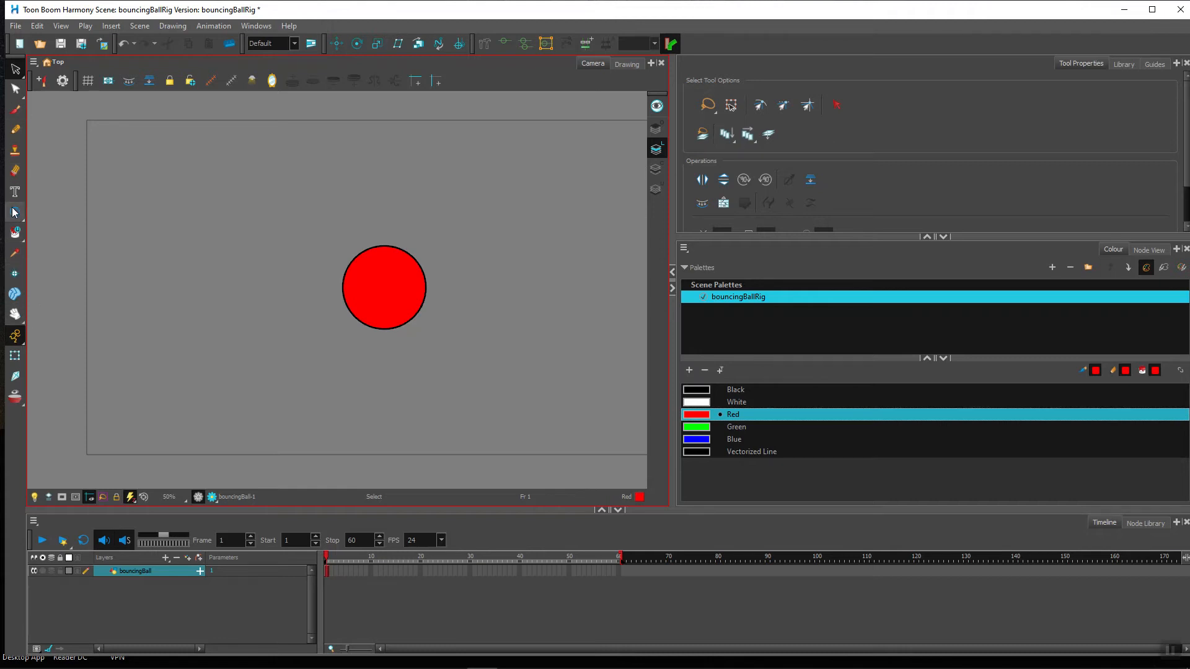
pyautogui.moveTo(16, 214); pyautogui.dragTo(49, 252)
pyautogui.click(699, 392)
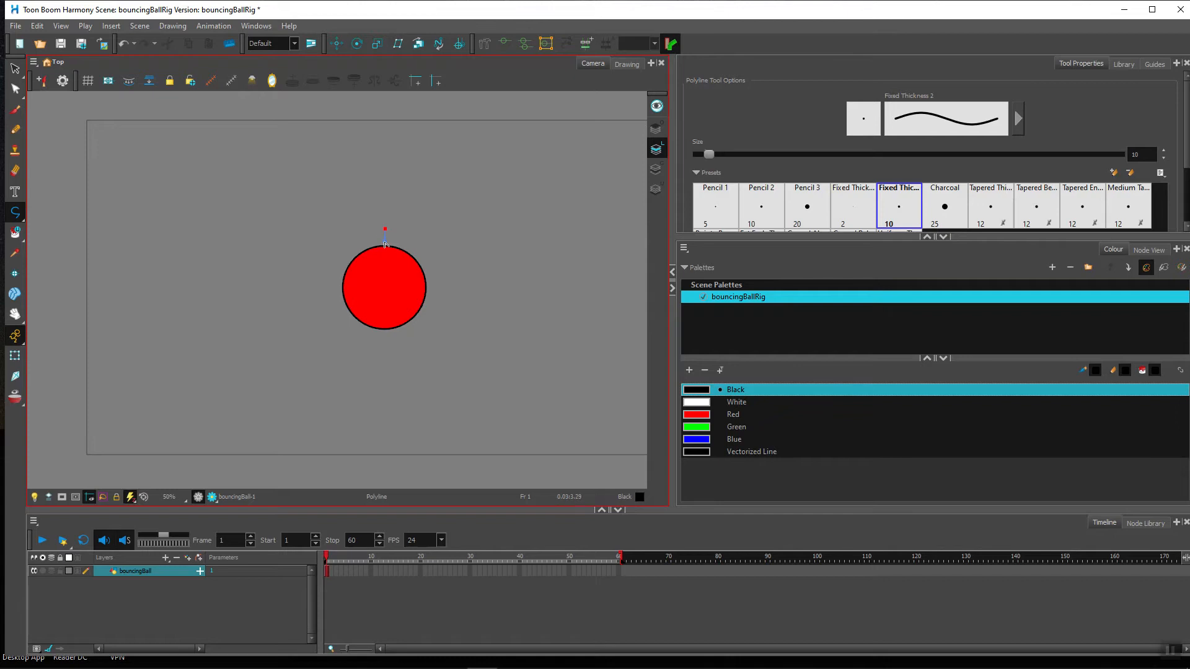
pyautogui.moveTo(382, 348); pyautogui.dragTo(383, 368)
pyautogui.press('Escape')
pyautogui.moveTo(421, 350); pyautogui.dragTo(468, 407)
pyautogui.press('Escape')
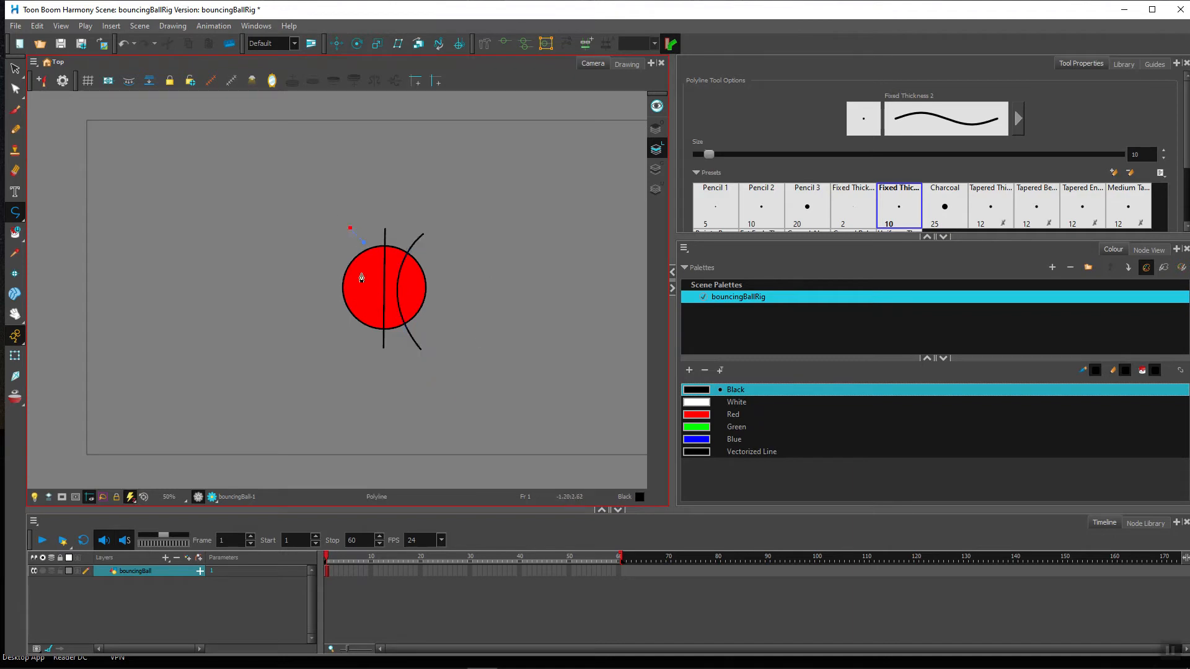
pyautogui.moveTo(353, 352); pyautogui.dragTo(317, 414)
pyautogui.press('Escape')
# - Trim the seam ends that stick out above and below the ball with the Cutter tool
pyautogui.moveTo(14, 68); pyautogui.dragTo(50, 82)
pyautogui.moveTo(347, 246)
pyautogui.mouseDown()
pyautogui.moveTo(398, 212)
pyautogui.moveTo(386, 229)
pyautogui.moveTo(436, 253)
pyautogui.mouseUp()
pyautogui.moveTo(344, 337)
pyautogui.mouseDown()
pyautogui.moveTo(374, 354)
pyautogui.moveTo(483, 301)
pyautogui.mouseUp()
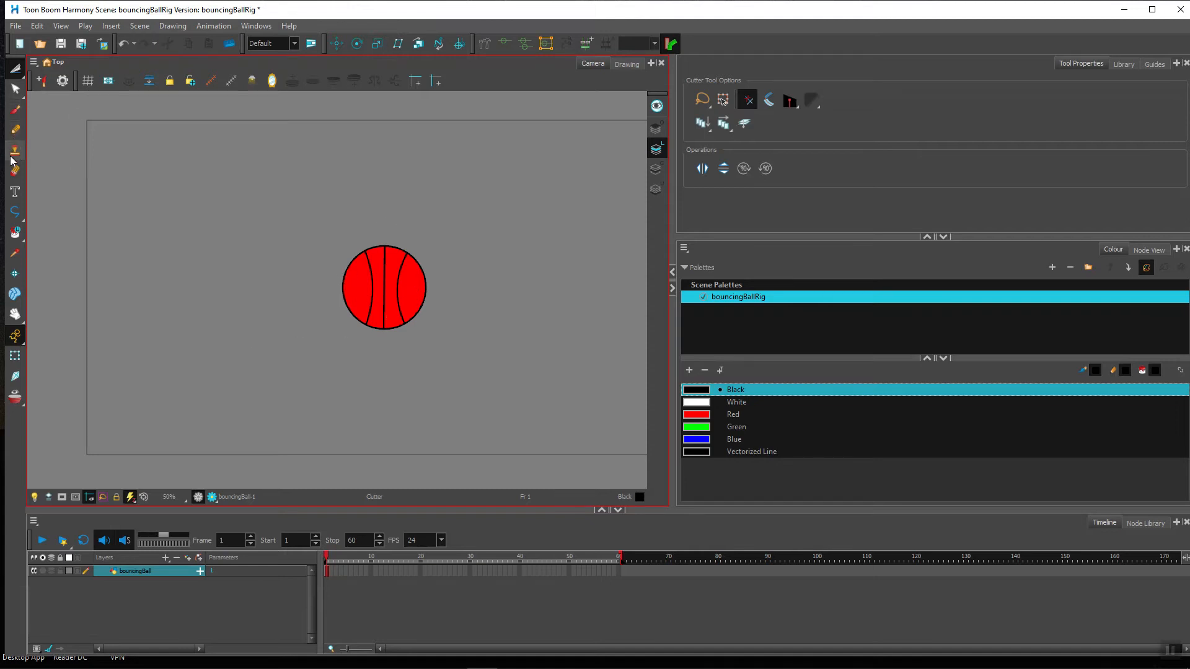
# - Draw a black horizontal polyline through the ball's centre and cut off its ends outside the outline
pyautogui.click(15, 211)
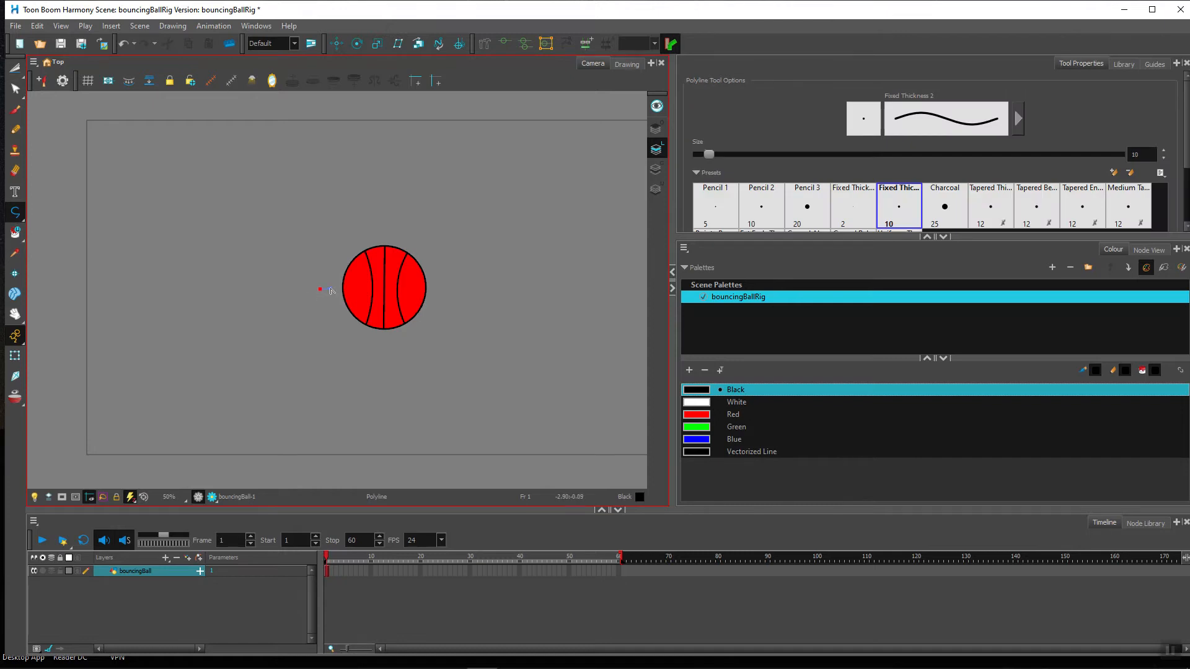
pyautogui.click(451, 288)
pyautogui.moveTo(473, 286); pyautogui.dragTo(473, 286)
pyautogui.click(15, 67)
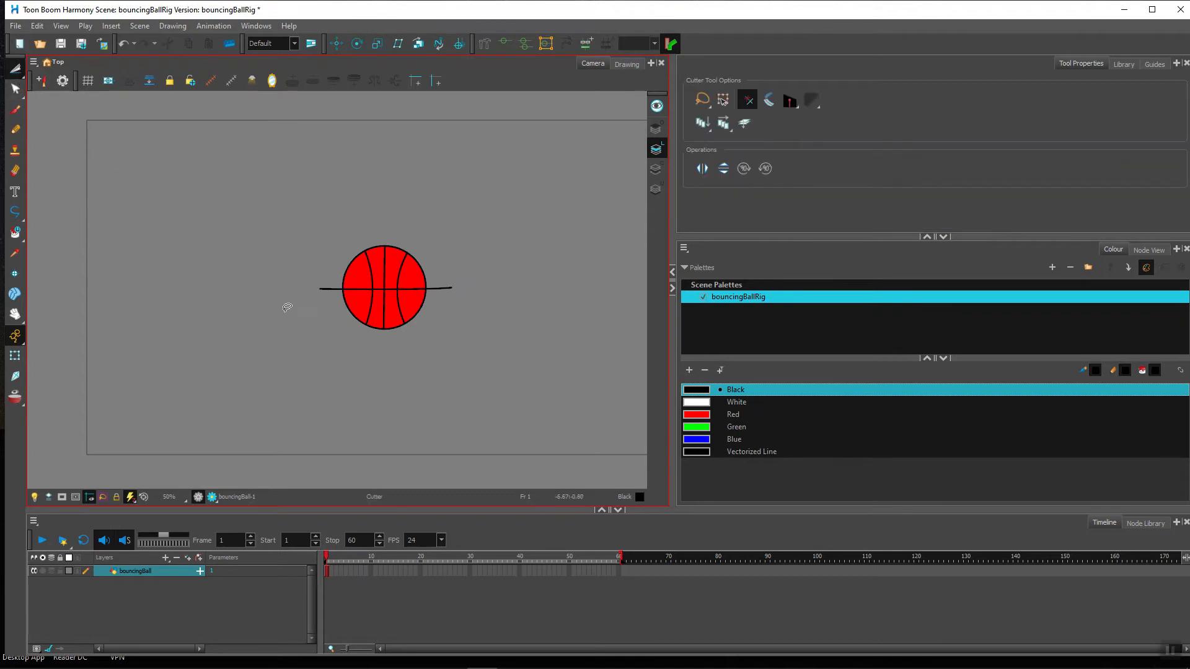
pyautogui.moveTo(328, 271); pyautogui.dragTo(330, 310)
pyautogui.moveTo(437, 271); pyautogui.dragTo(439, 329)
# - Add a parent peg to the bouncingBall layer and place its node directly above the drawing node in the Node View
pyautogui.click(131, 581)
pyautogui.moveTo(18, 72); pyautogui.dragTo(31, 68)
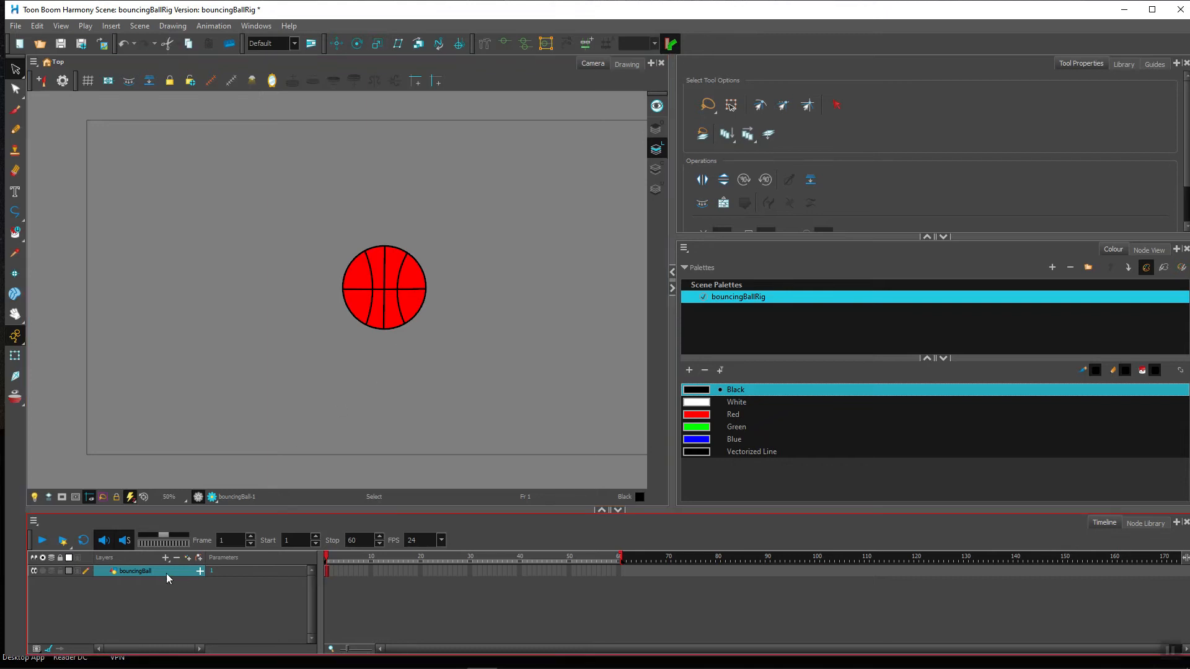
pyautogui.click(1152, 249)
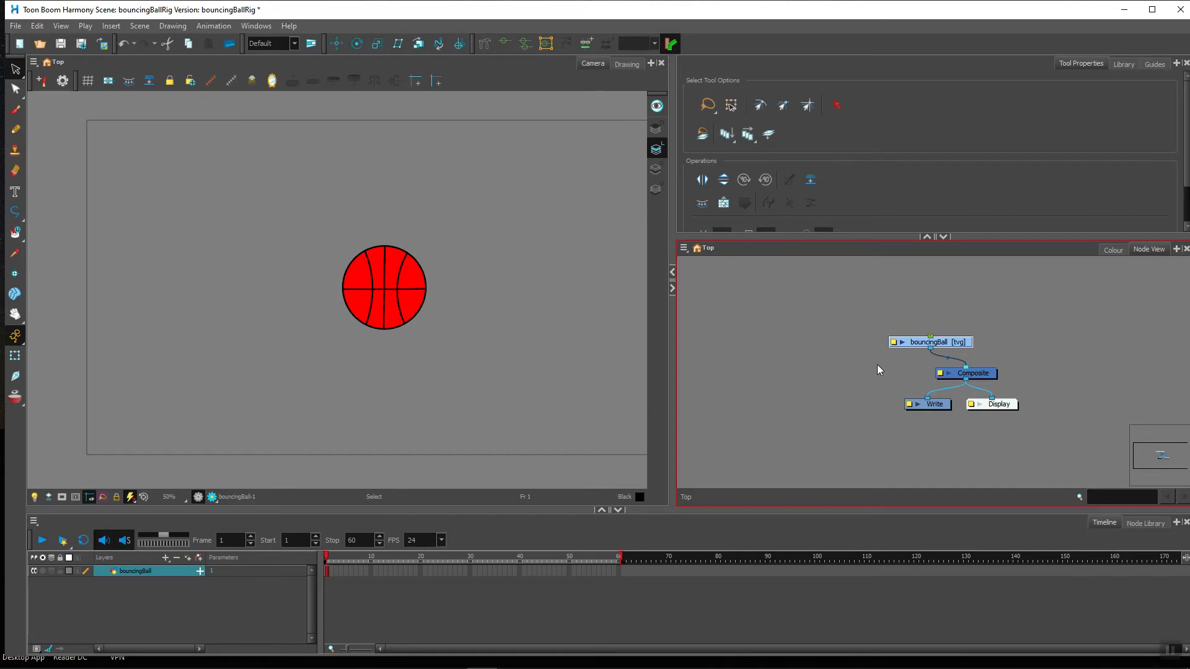
pyautogui.hotkey('ctrl', 'p')
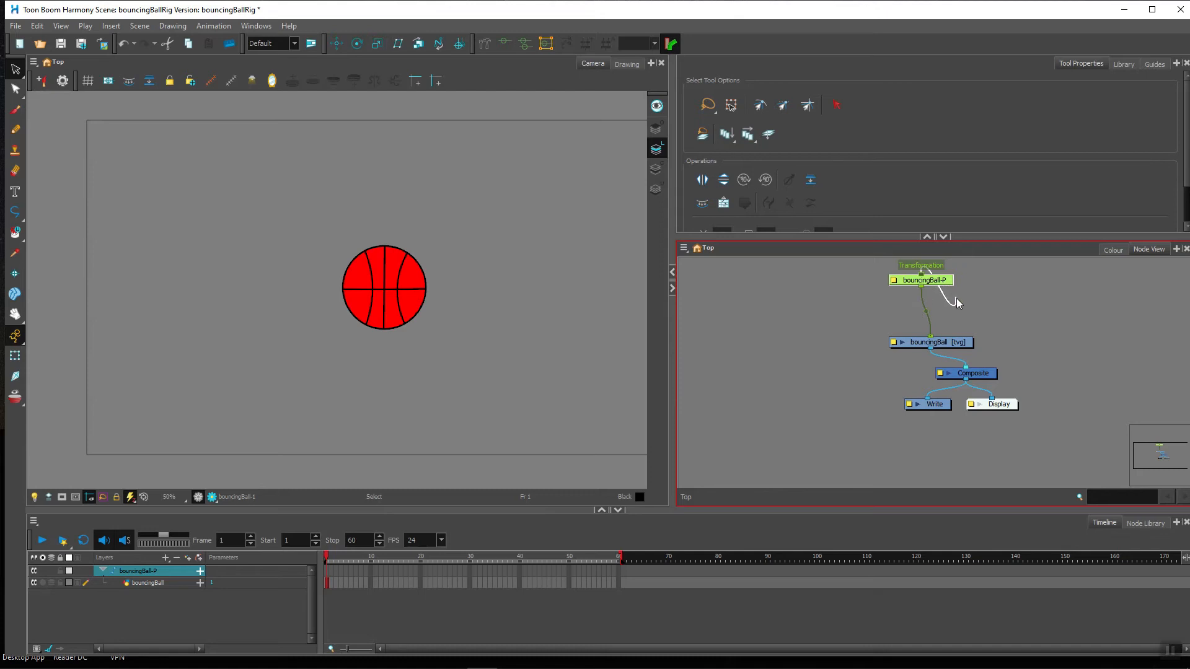
pyautogui.moveTo(943, 284); pyautogui.dragTo(952, 301)
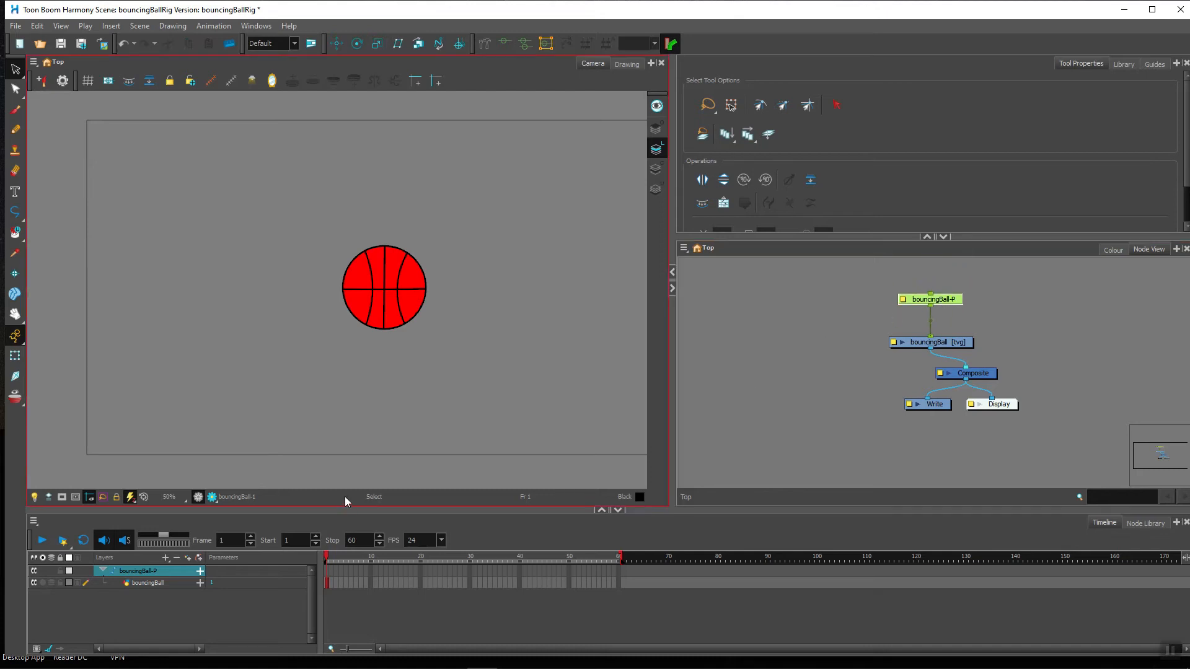
# - Activate the Transform tool, select the ball drawing in the Camera view, and move the selection up to its parent peg
pyautogui.click(16, 357)
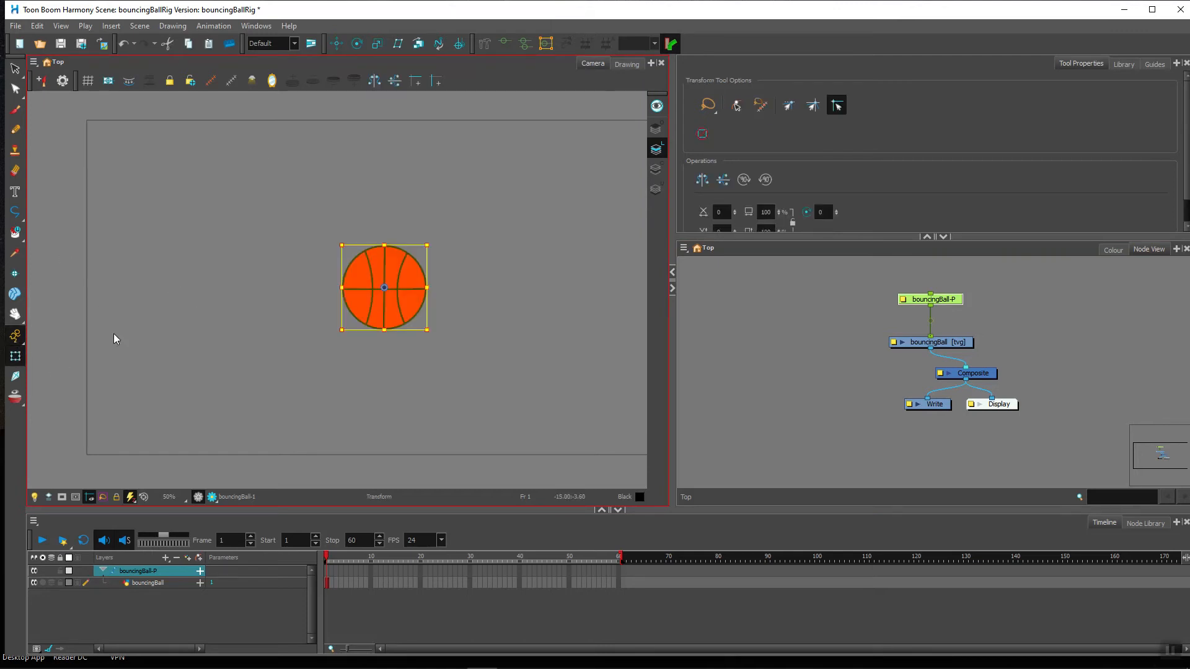
pyautogui.click(347, 367)
pyautogui.click(417, 306)
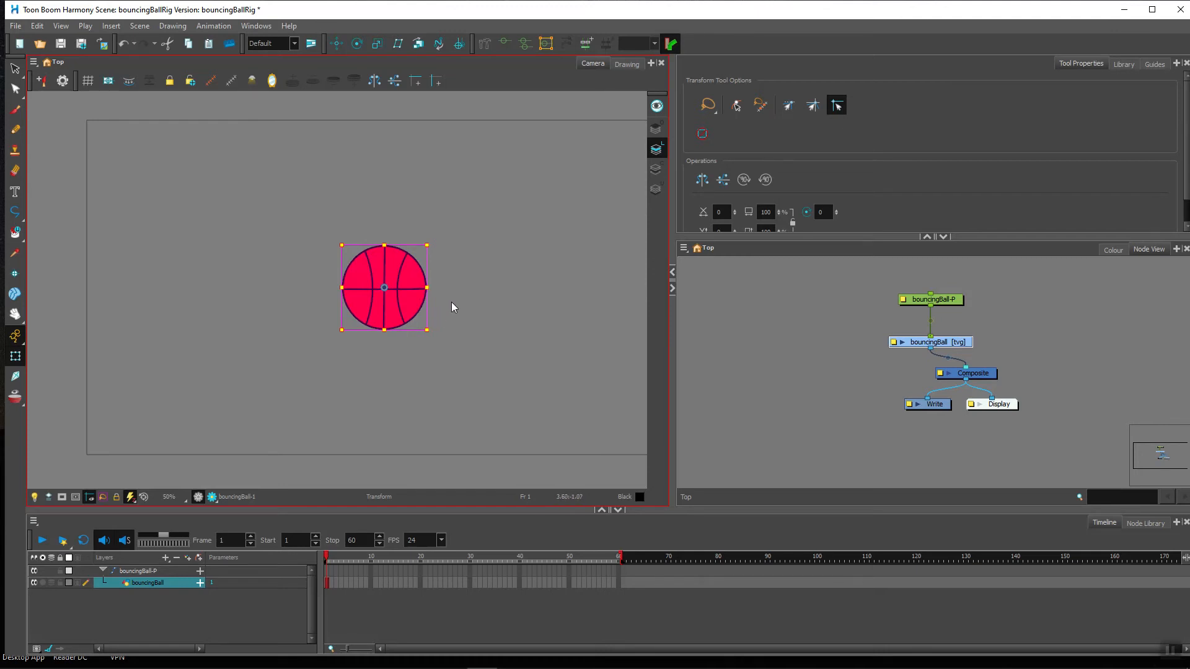
pyautogui.press('b')
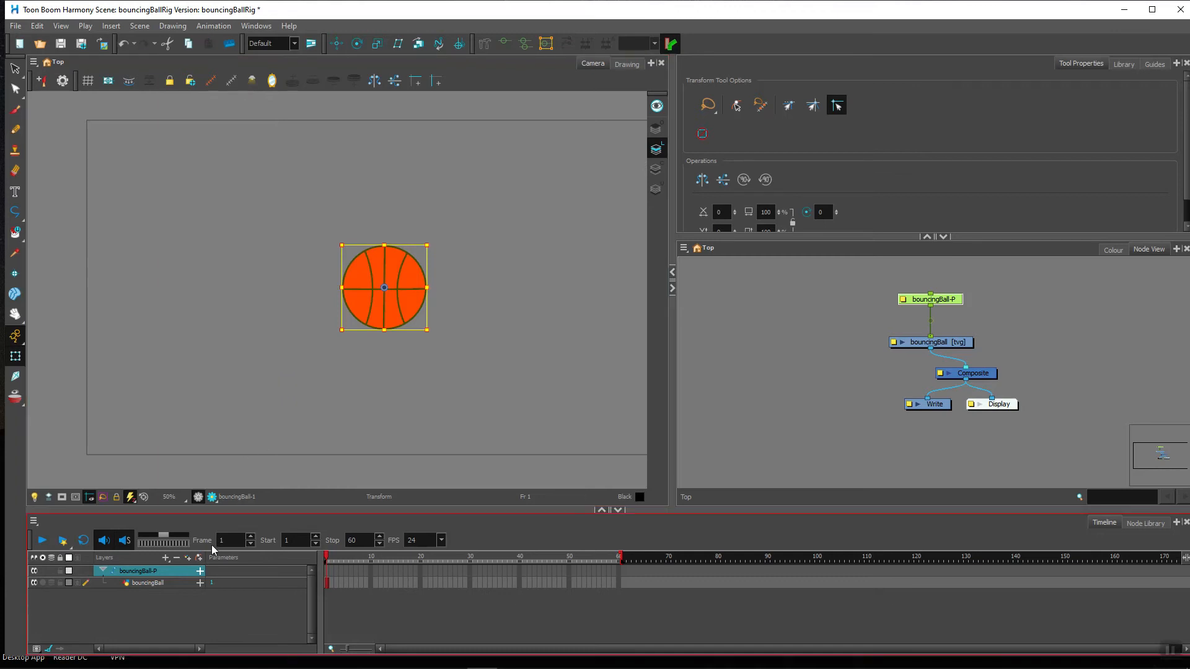
# - Enlarge the Timeline and examine the transformation parameters of the bouncingBall-P peg and the bouncingBall drawing layer
pyautogui.moveTo(246, 512); pyautogui.dragTo(247, 437)
pyautogui.click(199, 497)
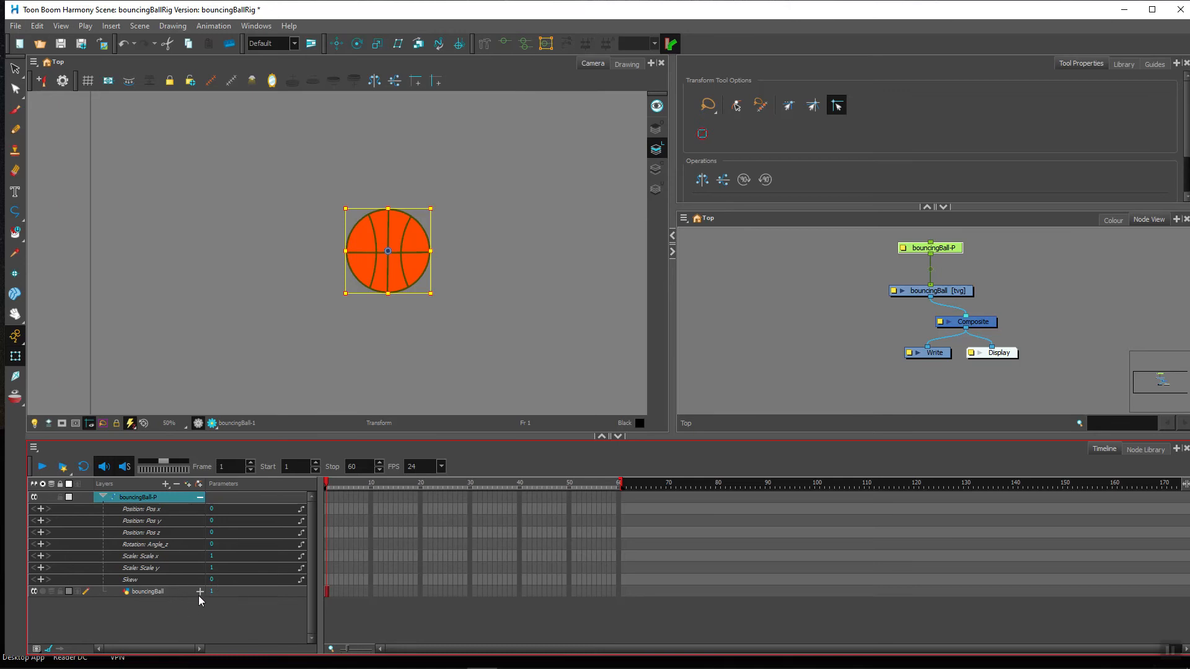
pyautogui.click(200, 498)
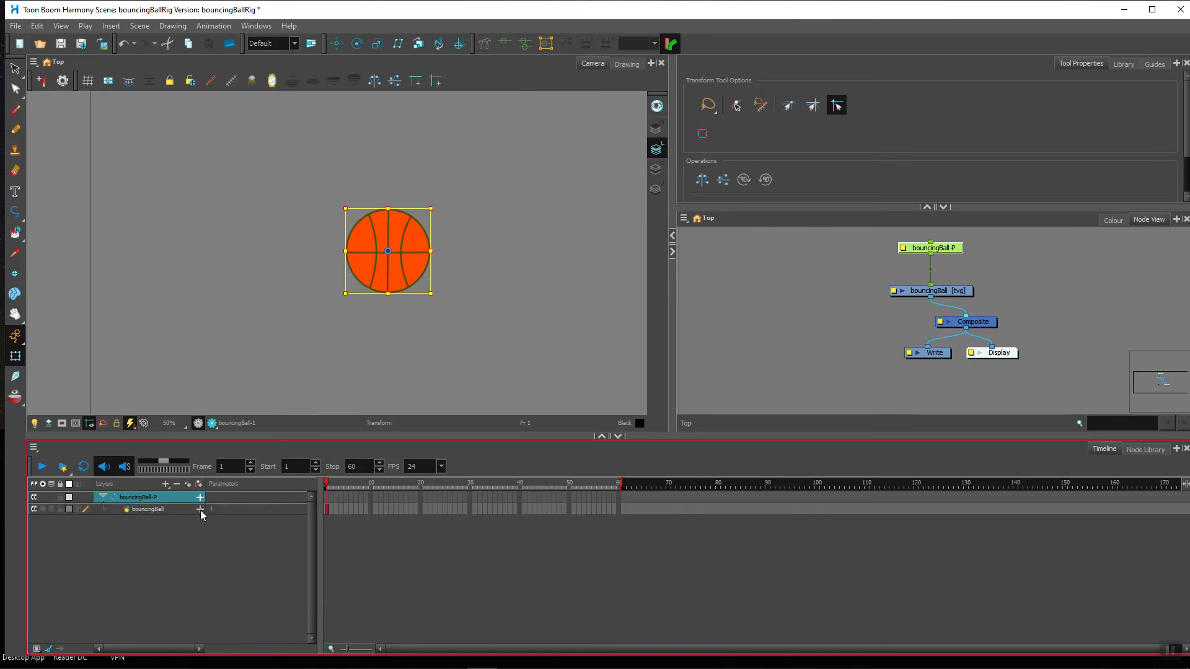
pyautogui.click(200, 510)
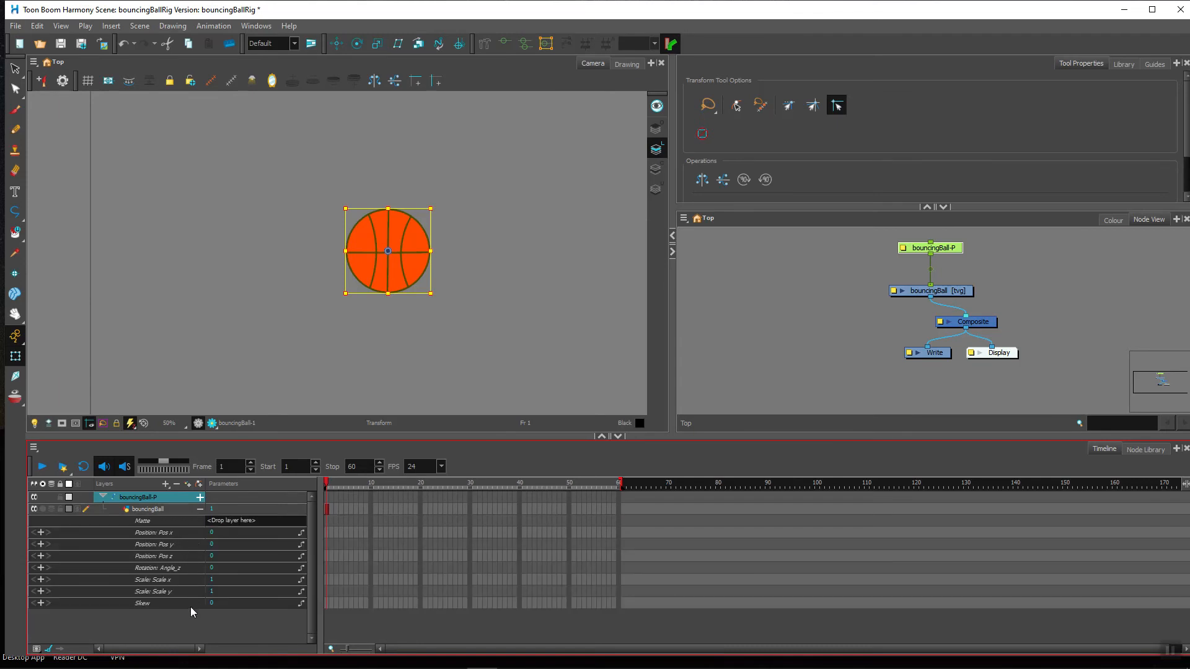
pyautogui.click(200, 509)
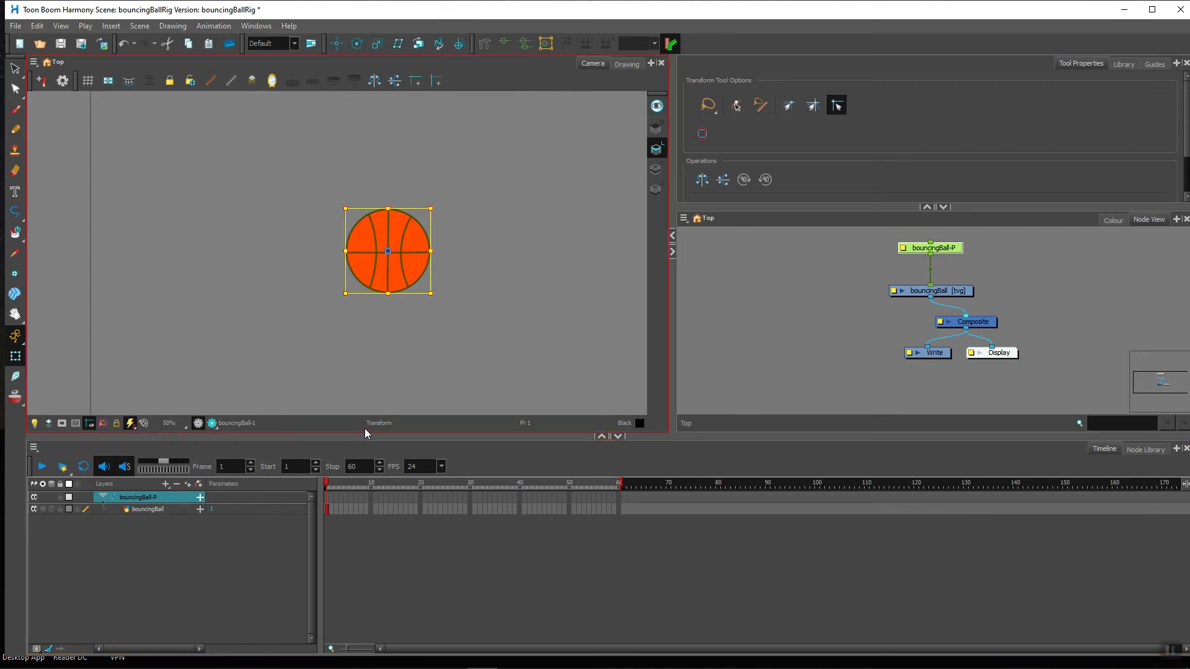
pyautogui.click(157, 509)
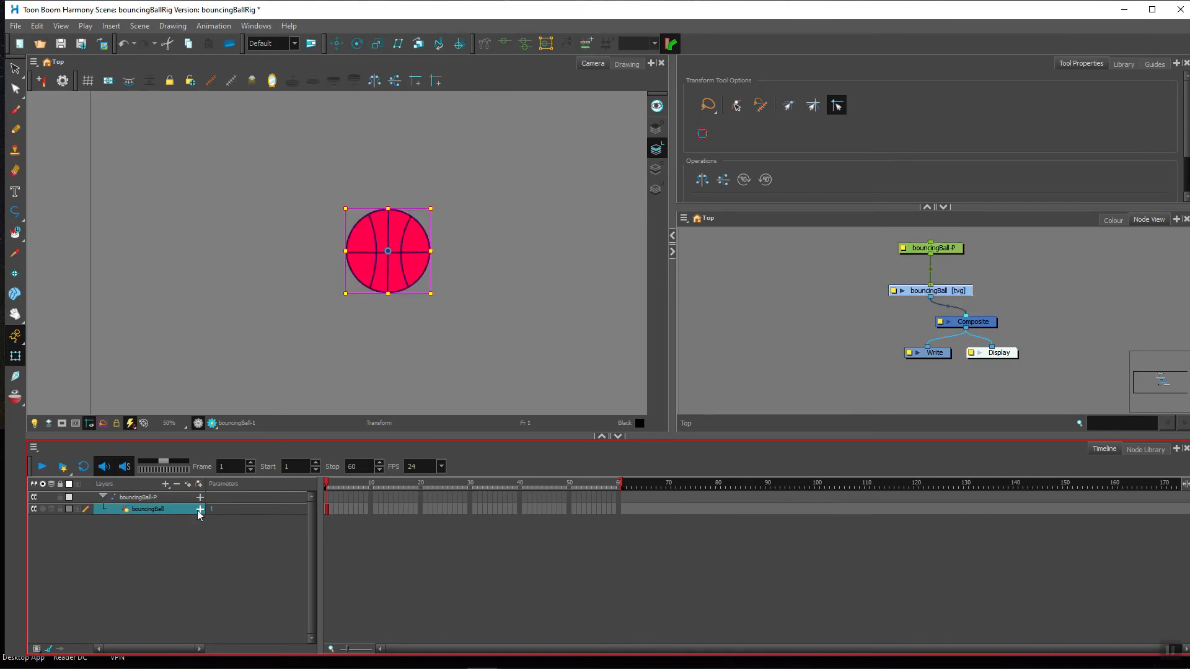
pyautogui.click(199, 510)
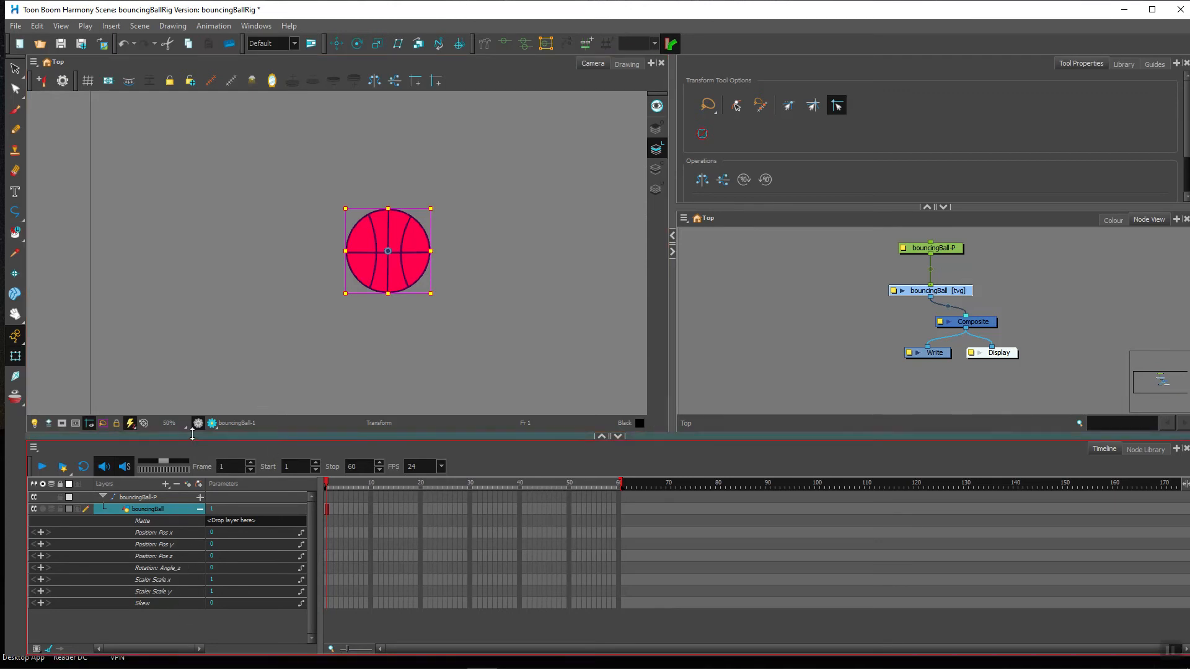
# - Open the bouncingBall drawing layer's properties, switch Animate Using Animation Tools off and back on, and close the dialog
pyautogui.rightClick(166, 508)
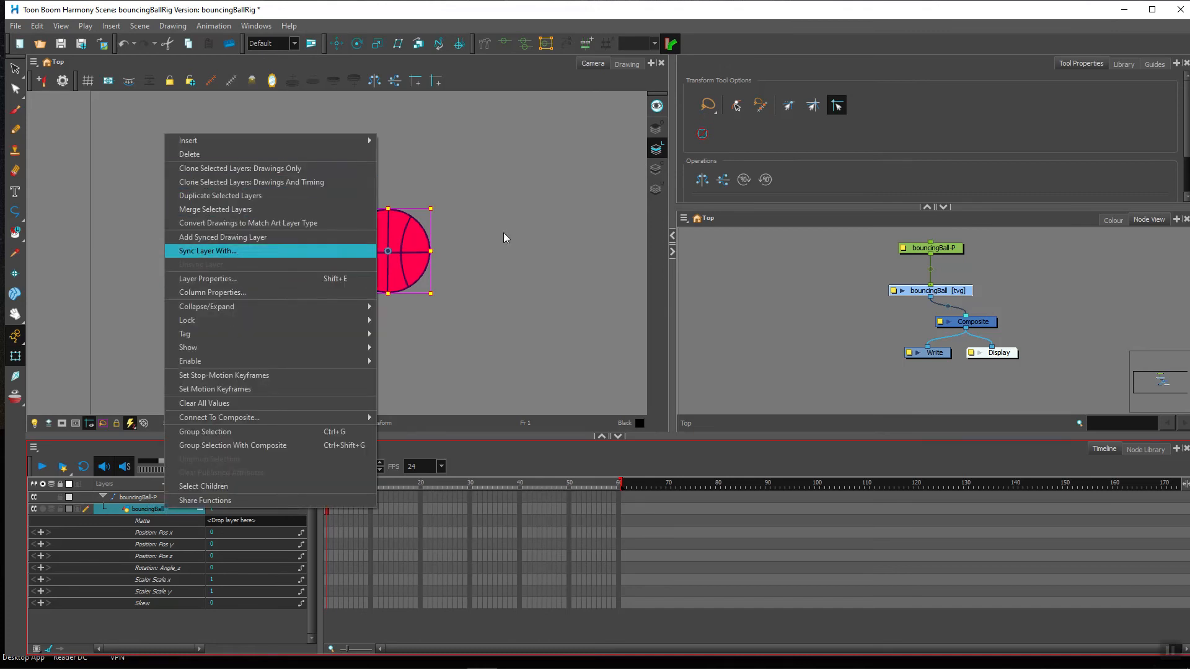
pyautogui.click(892, 293)
pyautogui.click(892, 290)
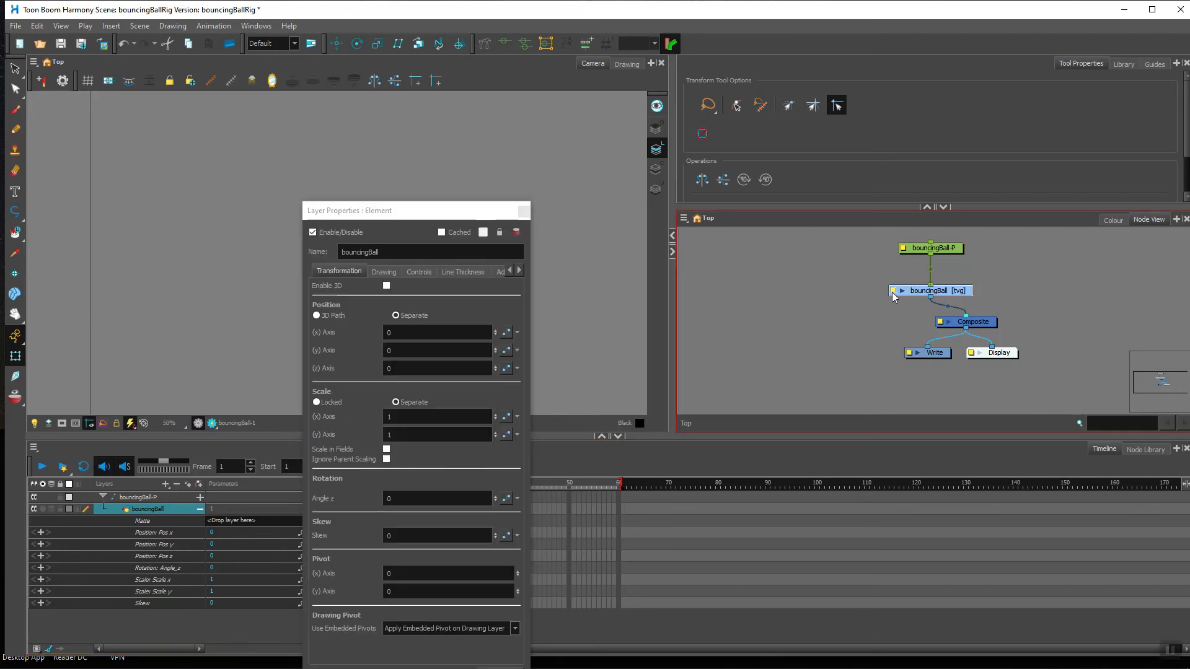
pyautogui.moveTo(392, 215); pyautogui.dragTo(317, 135)
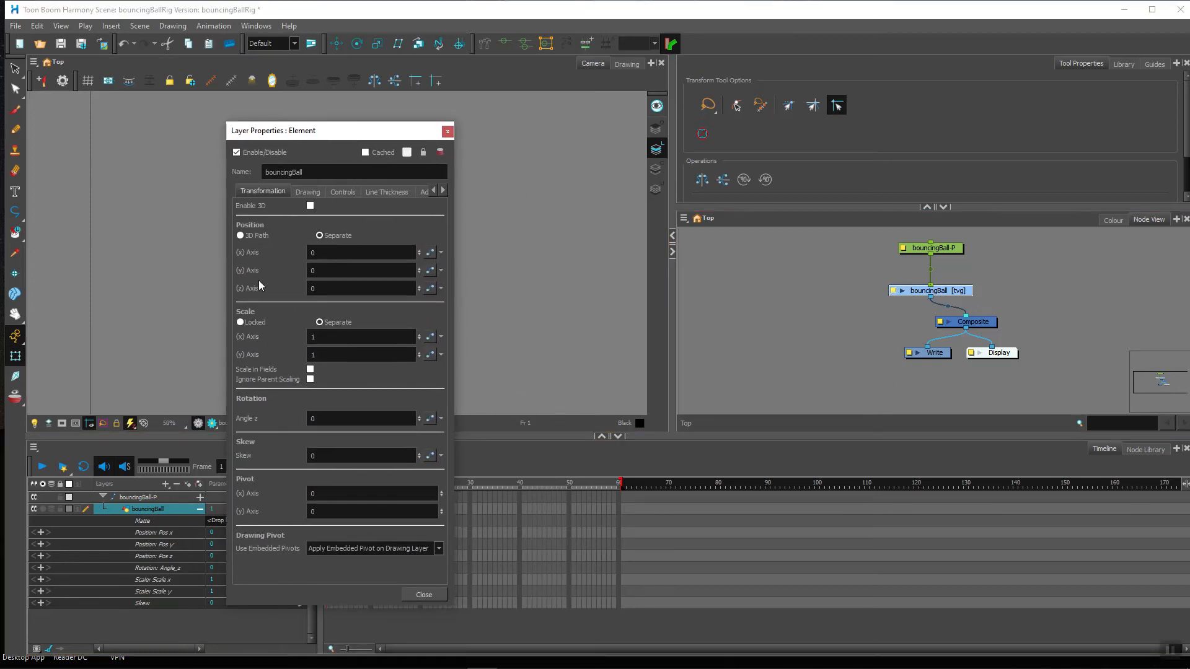
pyautogui.click(343, 192)
pyautogui.click(336, 215)
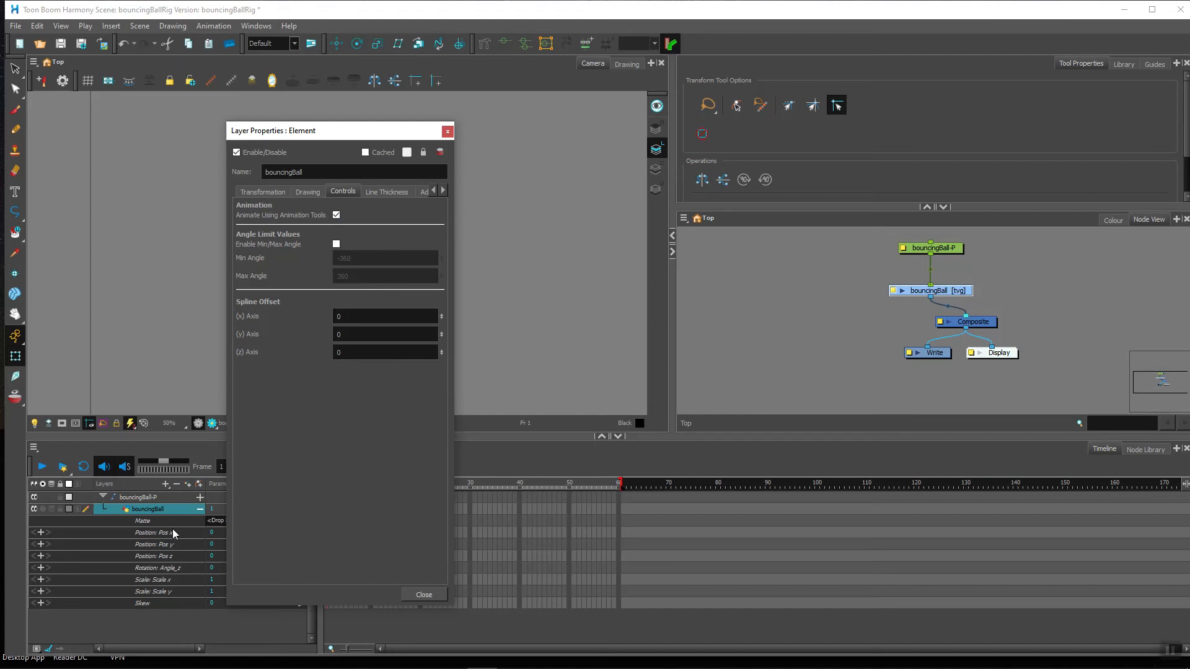
pyautogui.click(336, 216)
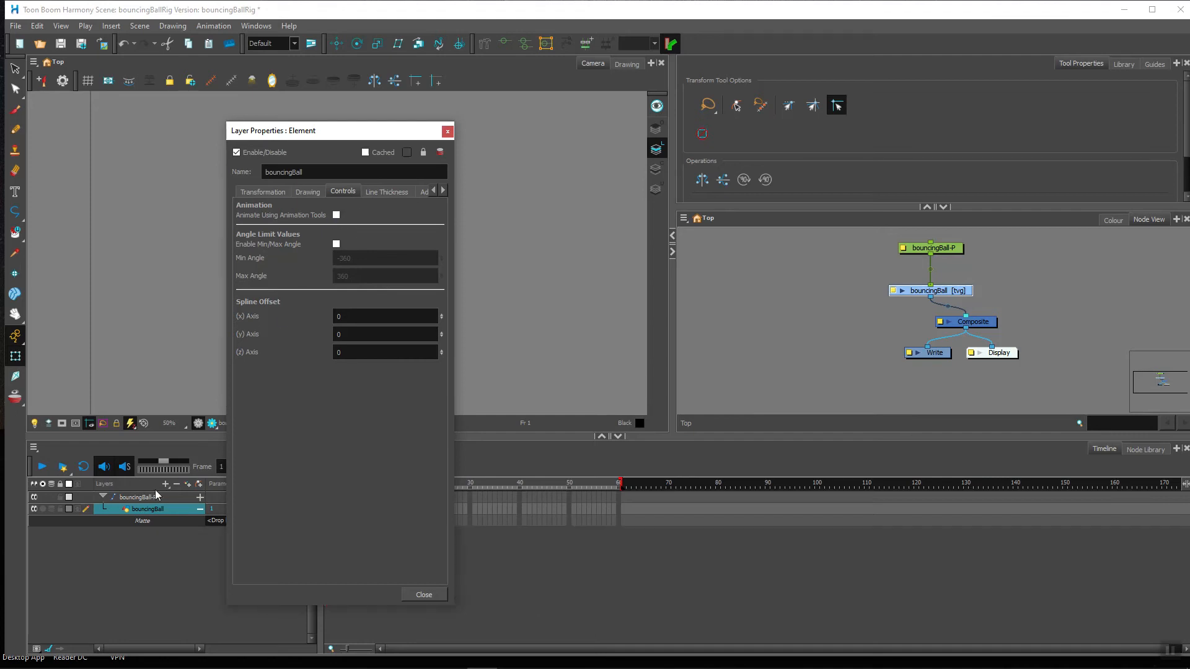
pyautogui.click(336, 215)
pyautogui.click(447, 131)
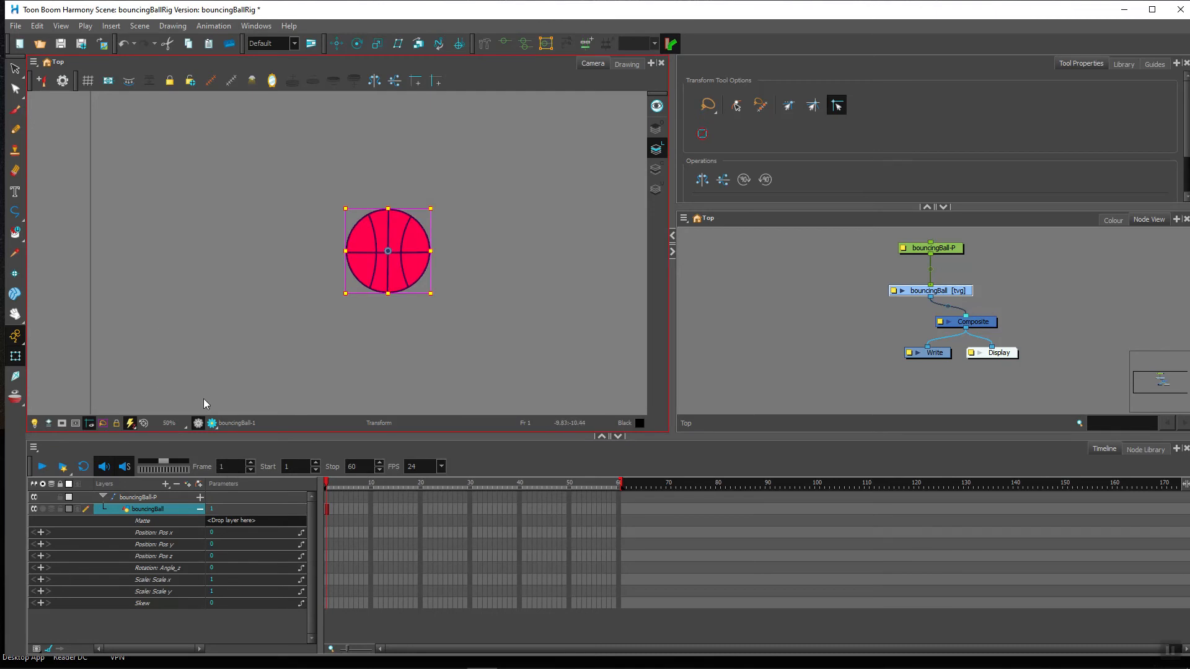
# - Select the bouncingBall-P peg and use Transform to stretch the ball vertically and narrow it horizontally into a tall ellipse
pyautogui.click(146, 498)
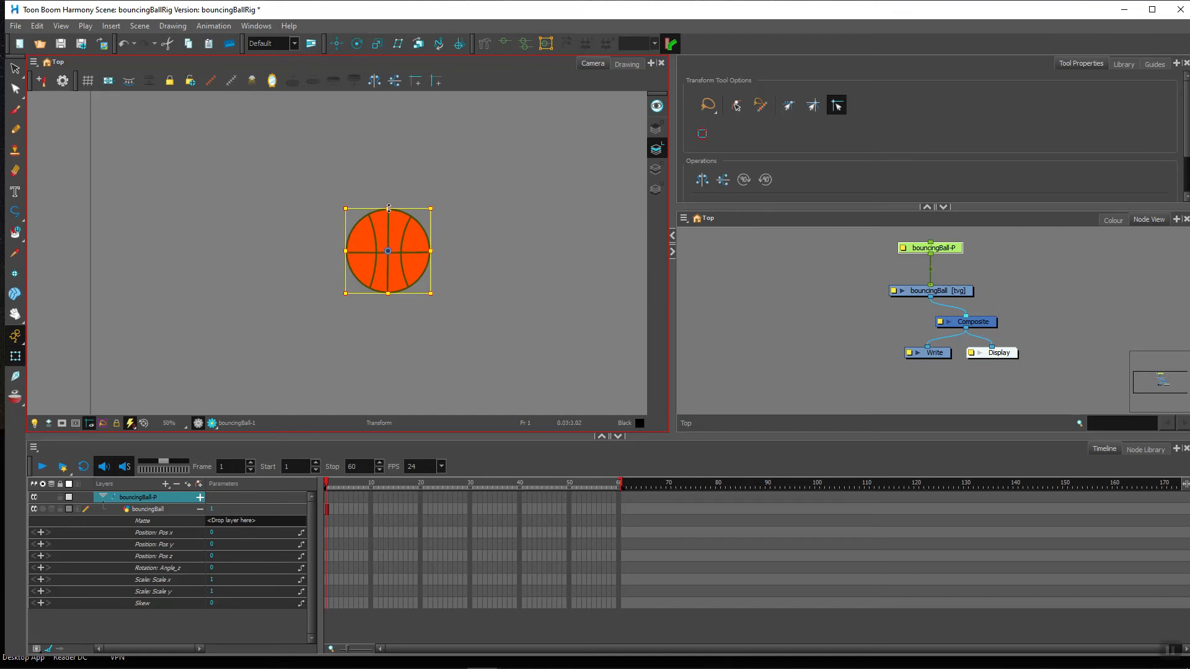
pyautogui.moveTo(389, 208); pyautogui.dragTo(388, 187)
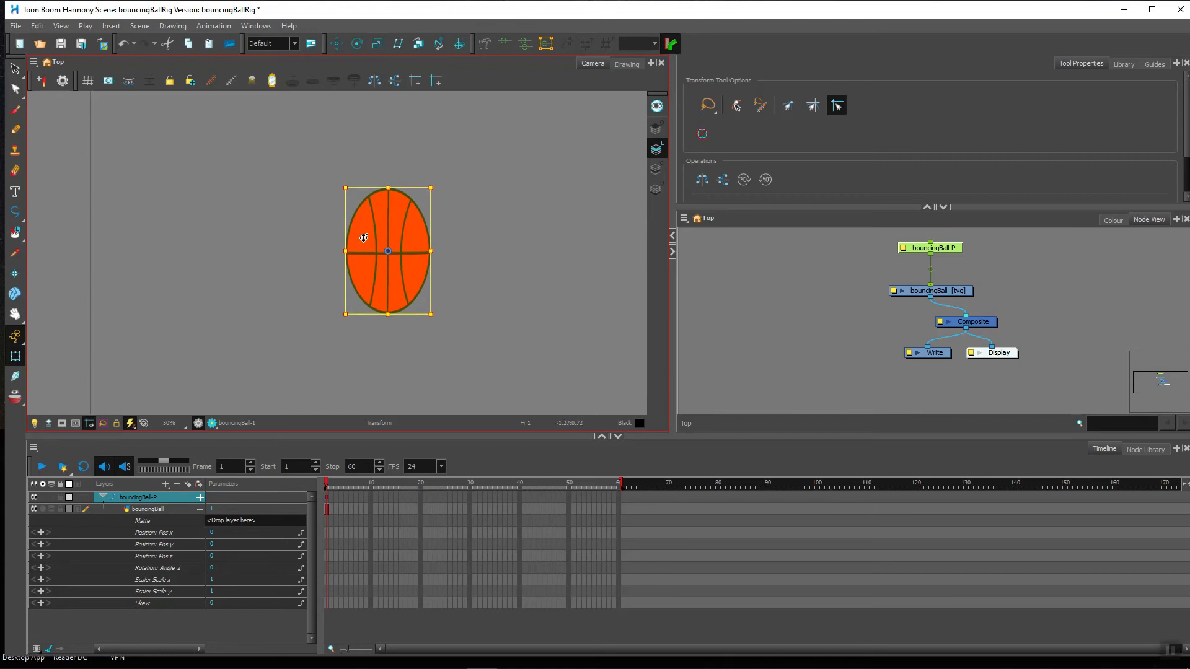
pyautogui.moveTo(346, 250); pyautogui.dragTo(360, 251)
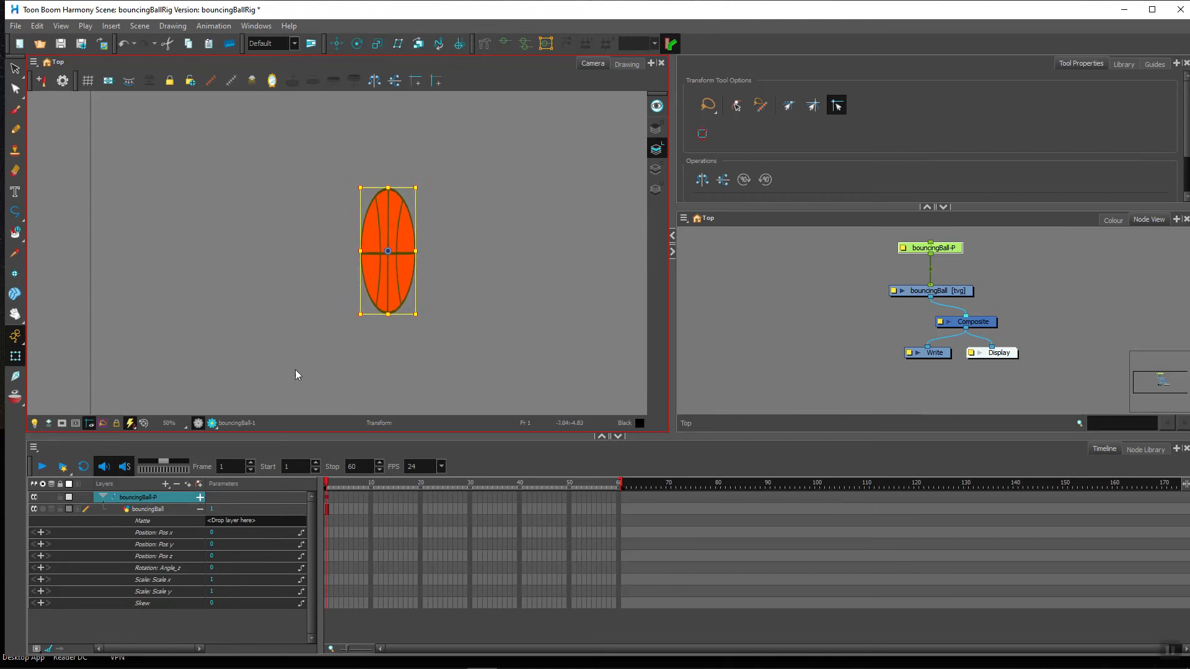
# - Rotate the bouncingBall drawing layer beneath its stretched peg, changing Rotation: Angle_z to 24 and on to 193
pyautogui.click(155, 510)
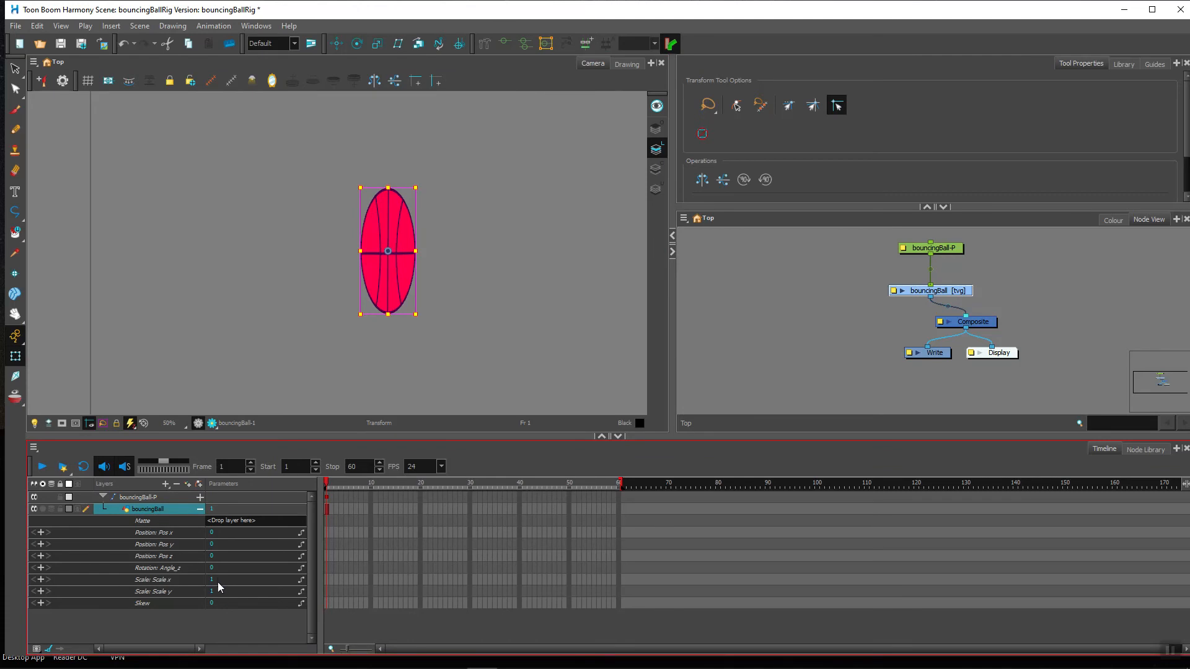
pyautogui.click(213, 568)
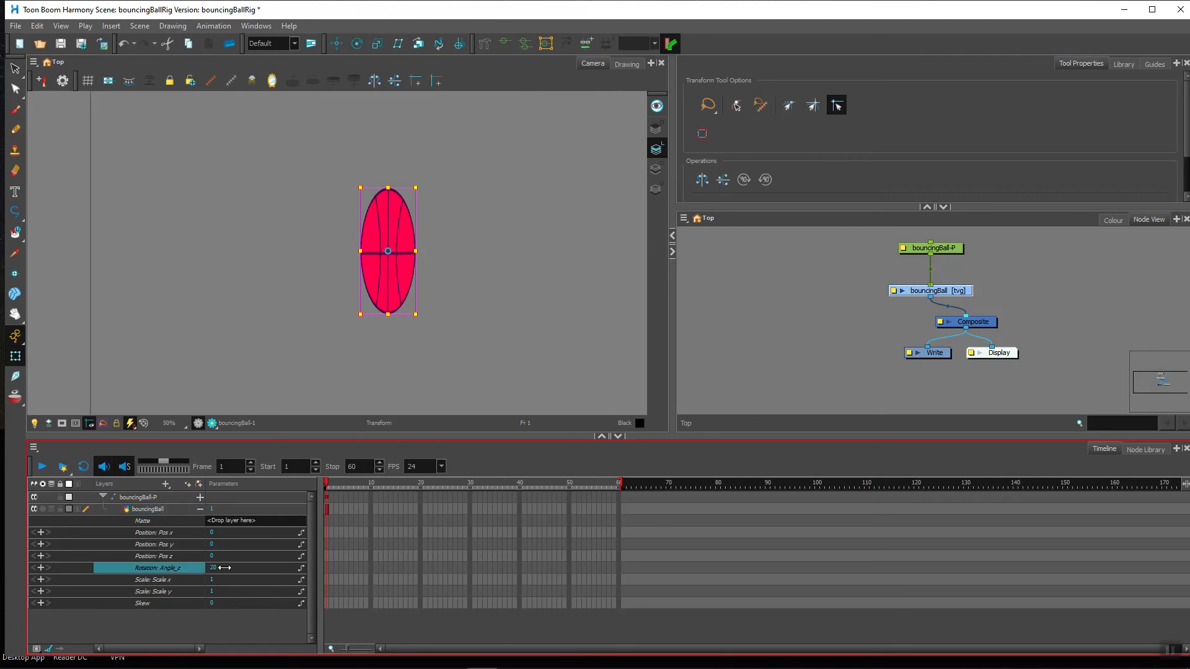
pyautogui.press('Return')
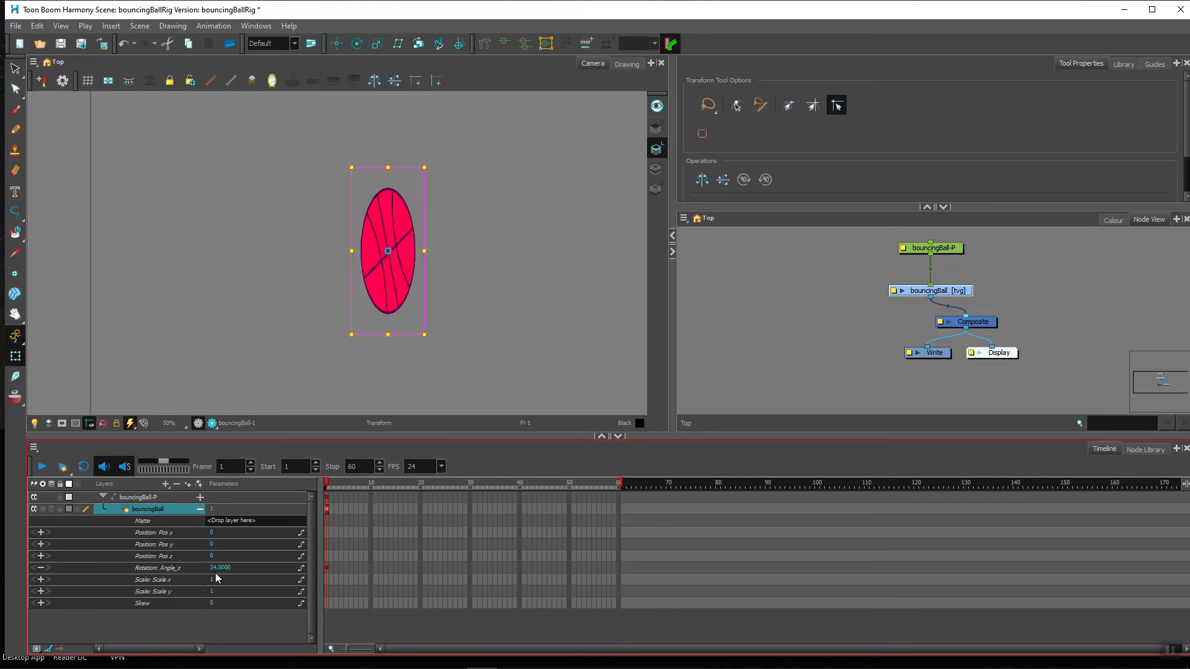
pyautogui.moveTo(218, 568); pyautogui.dragTo(233, 571)
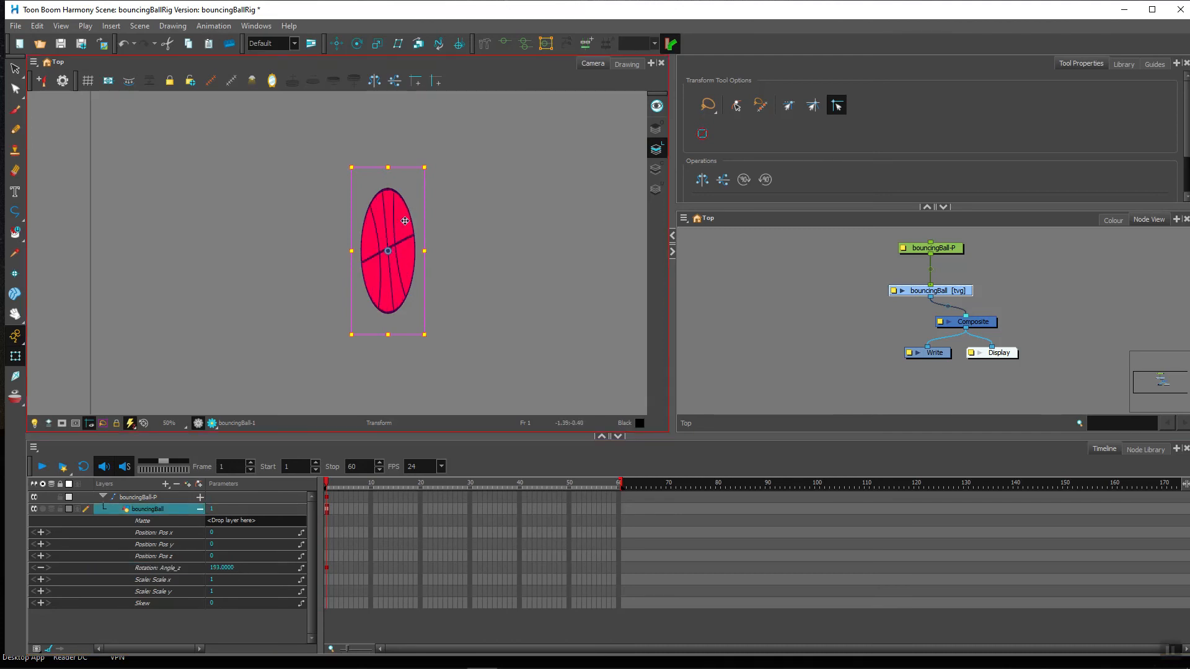
# - Set the bouncingBall drawing layer's Rotation: Angle_z to 0
pyautogui.click(220, 568)
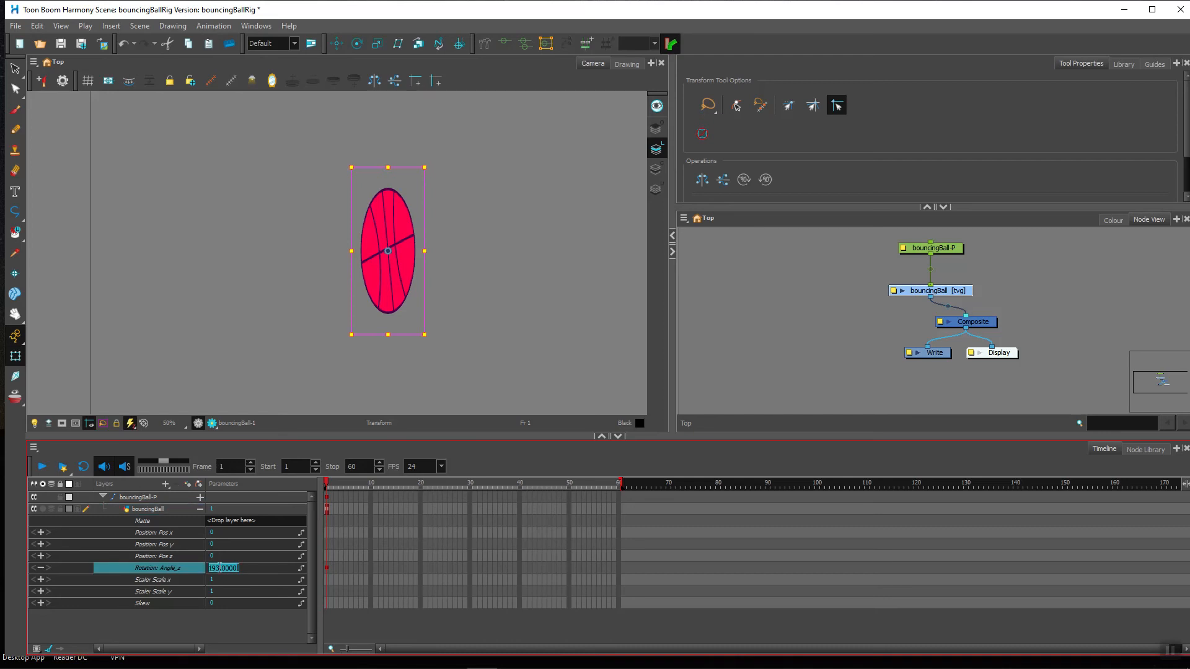
pyautogui.write('0')
pyautogui.press('Return')
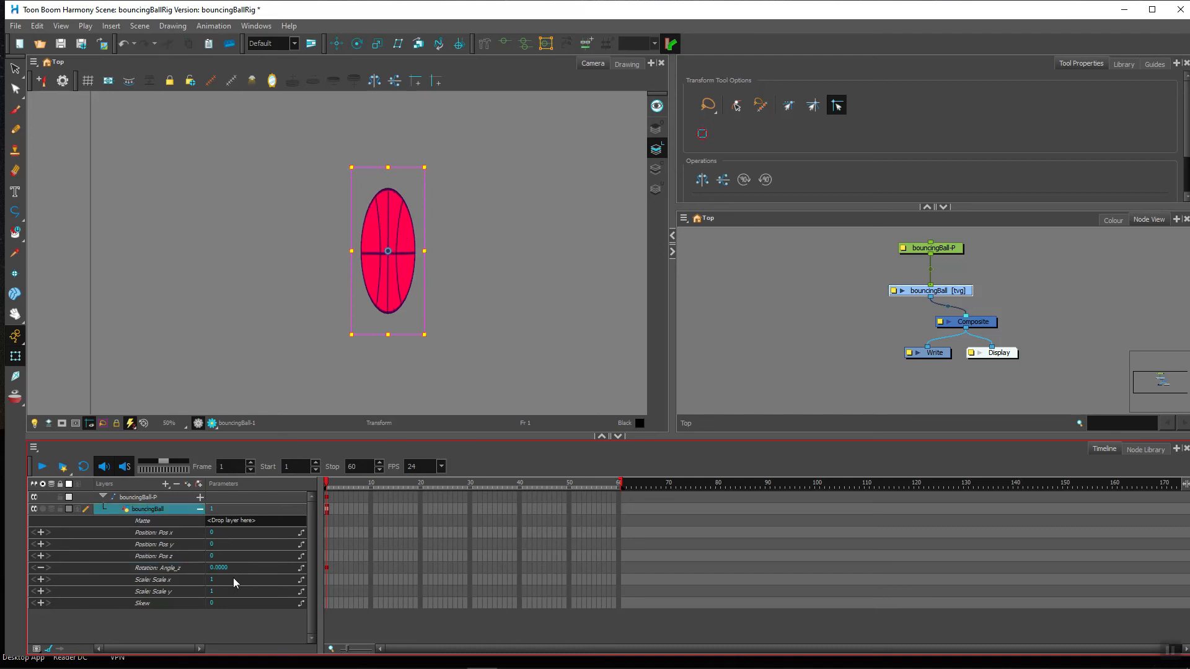
# - Select the bouncingBall-P peg and reset its transformation so the ball is round again
pyautogui.click(144, 497)
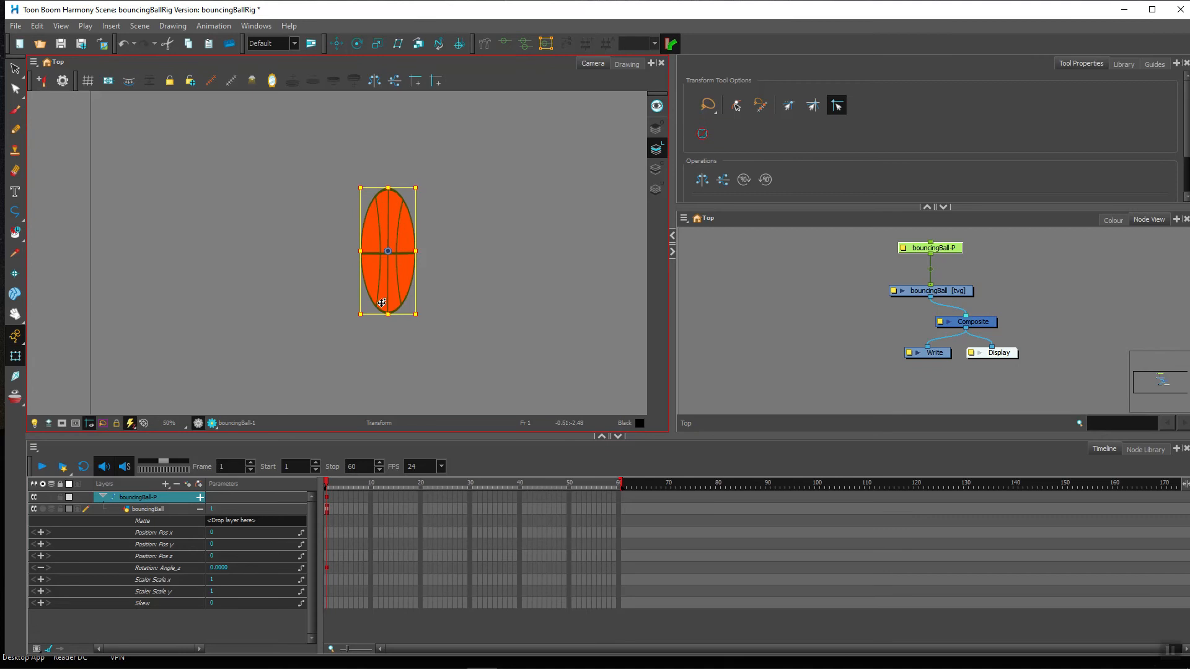
pyautogui.press('r')
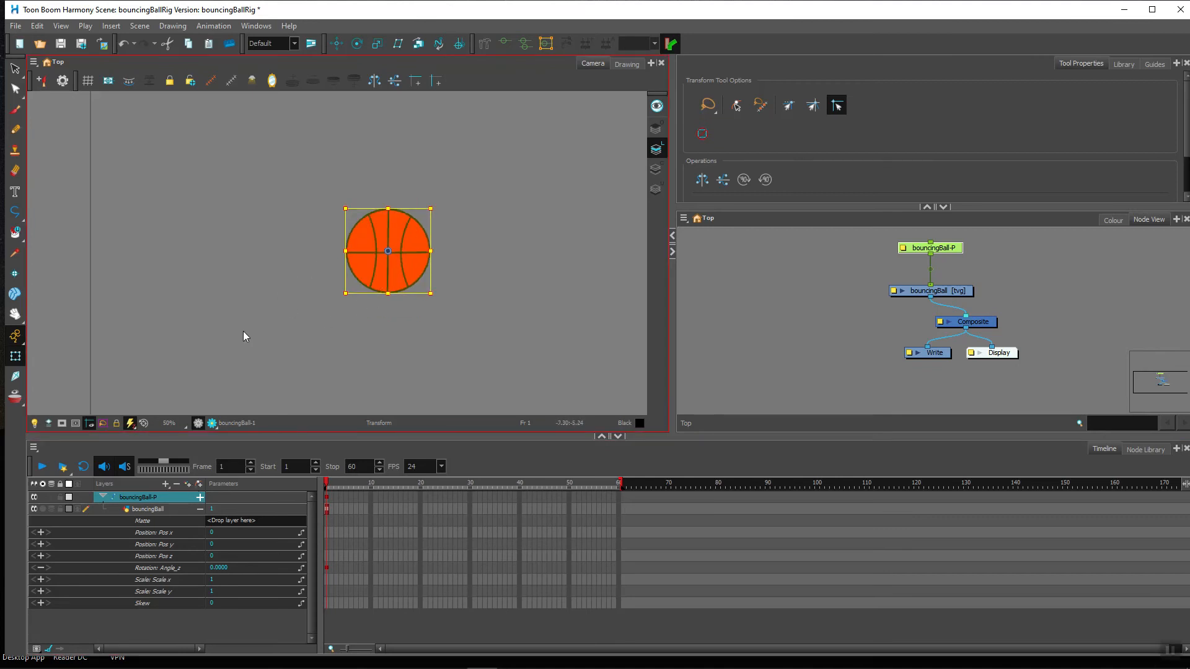
pyautogui.click(148, 509)
# - Add a second parent peg above the bouncingBall-P peg and arrange the nodes vertically in the Node View
pyautogui.click(151, 498)
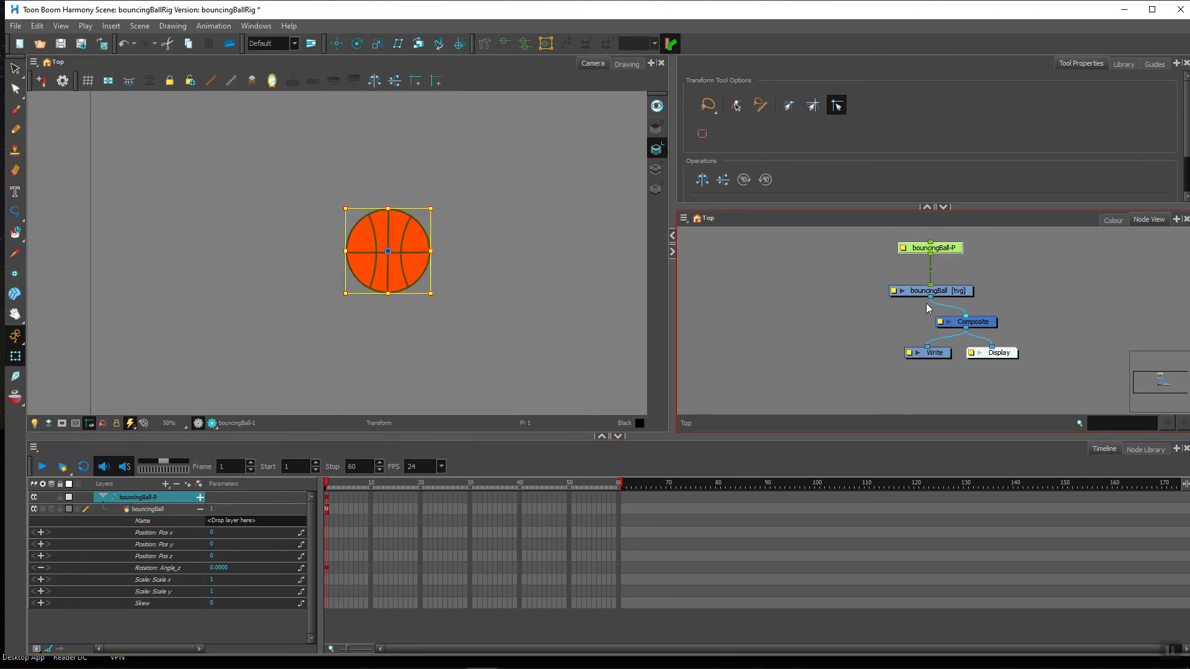
pyautogui.hotkey('ctrl', 'p')
pyautogui.moveTo(959, 257); pyautogui.dragTo(927, 356)
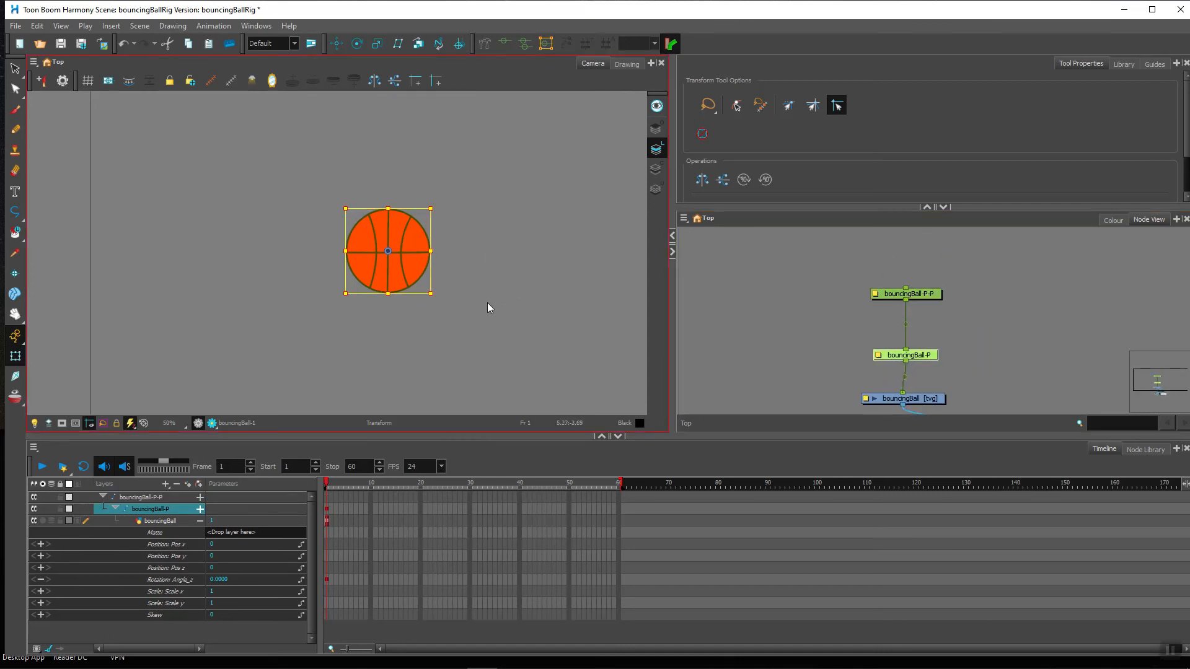
# - Stretch the ball vertically and narrow it horizontally on the new bouncingBall-P-P peg
pyautogui.click(923, 295)
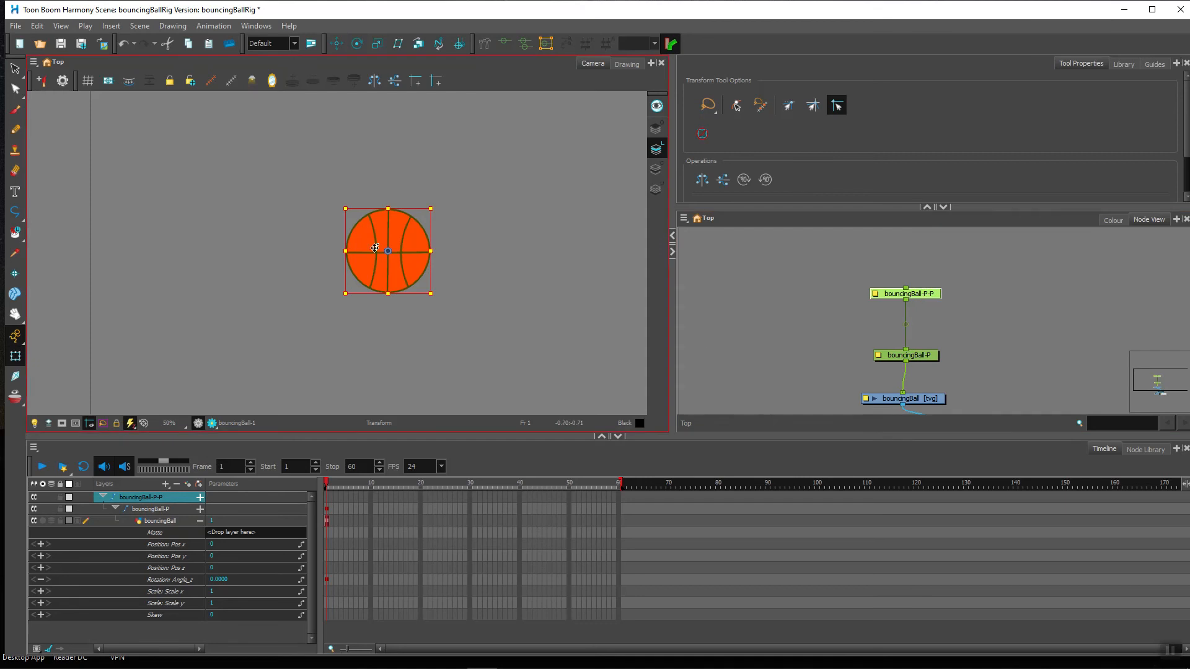
pyautogui.moveTo(388, 208); pyautogui.dragTo(388, 181)
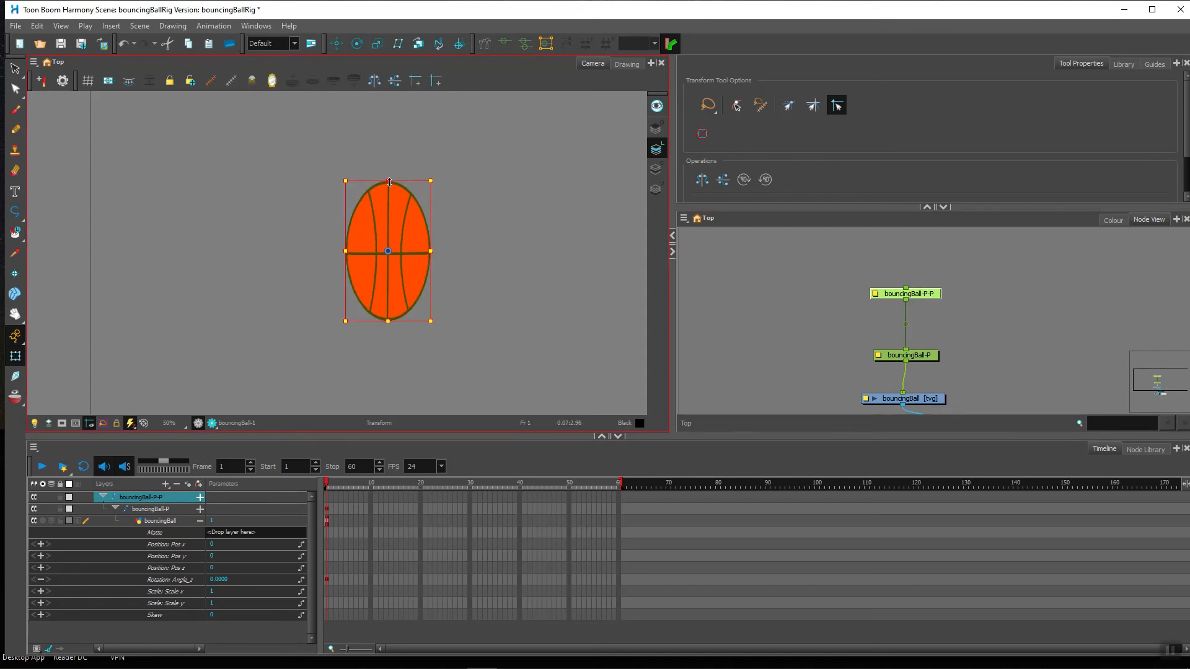
pyautogui.moveTo(345, 251); pyautogui.dragTo(356, 253)
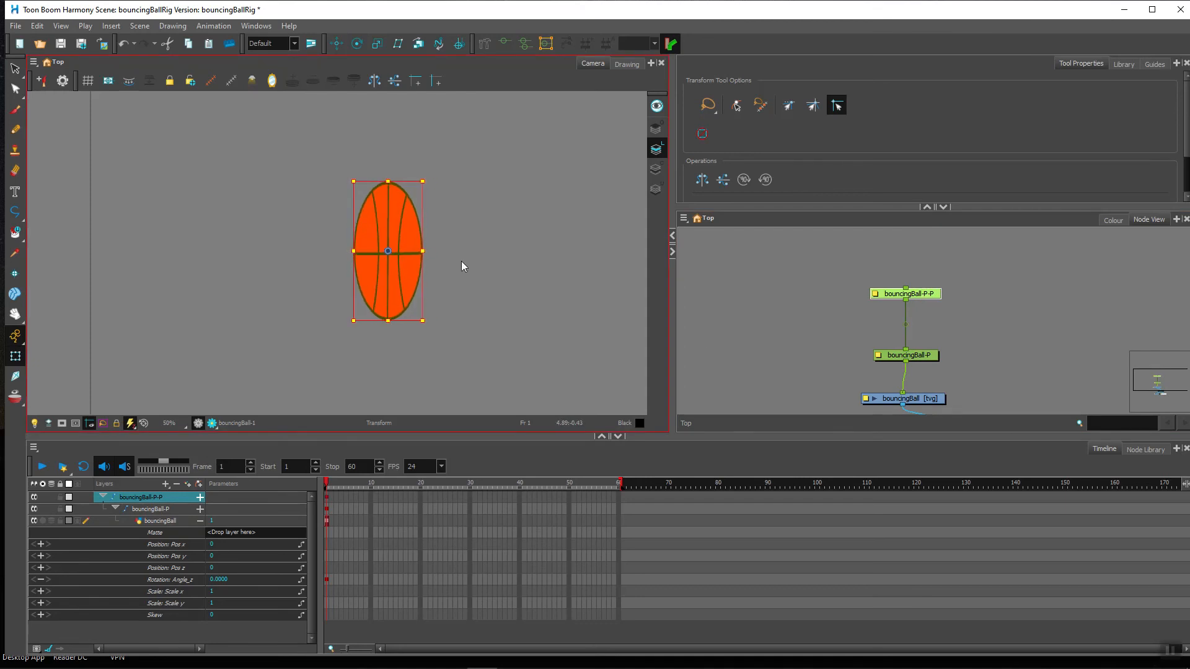
# - Rotate the bouncingBall-P peg about a quarter turn clockwise and undo that rotation
pyautogui.click(929, 358)
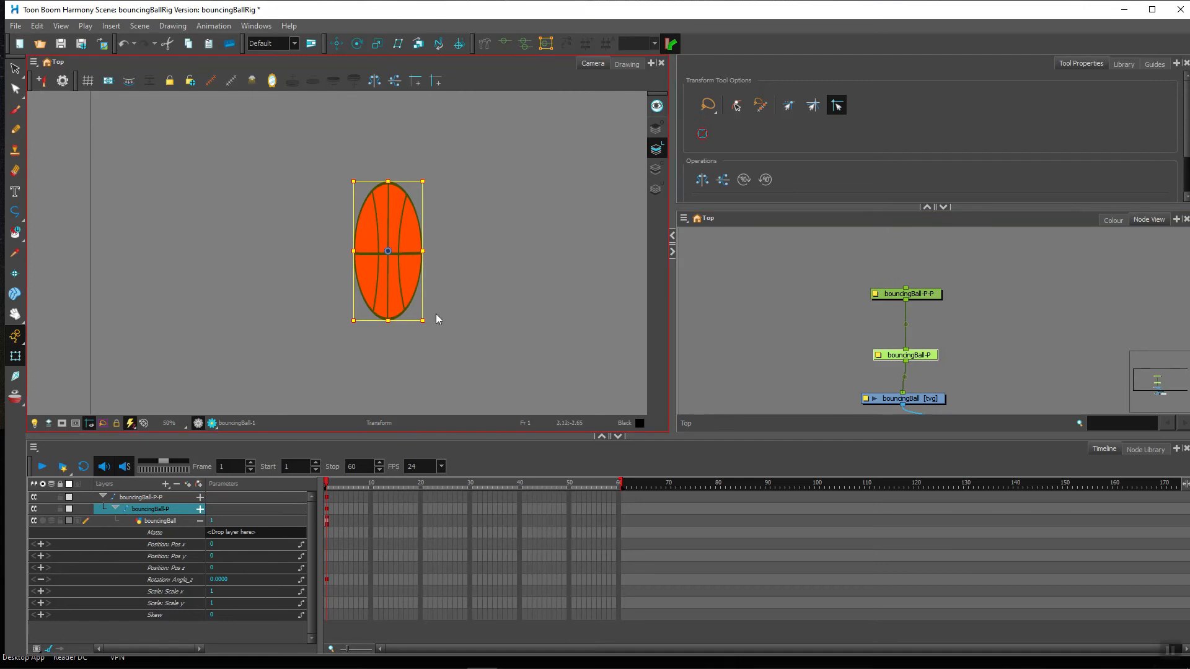
pyautogui.moveTo(435, 326); pyautogui.dragTo(295, 318)
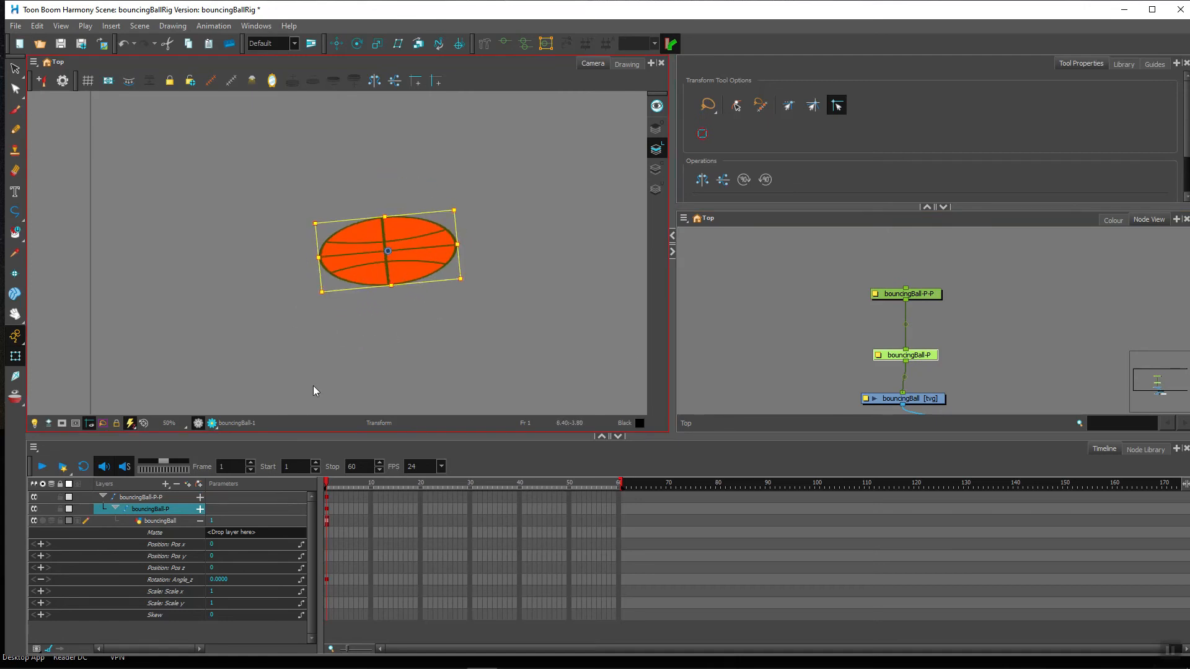
pyautogui.hotkey('ctrl', 'z')
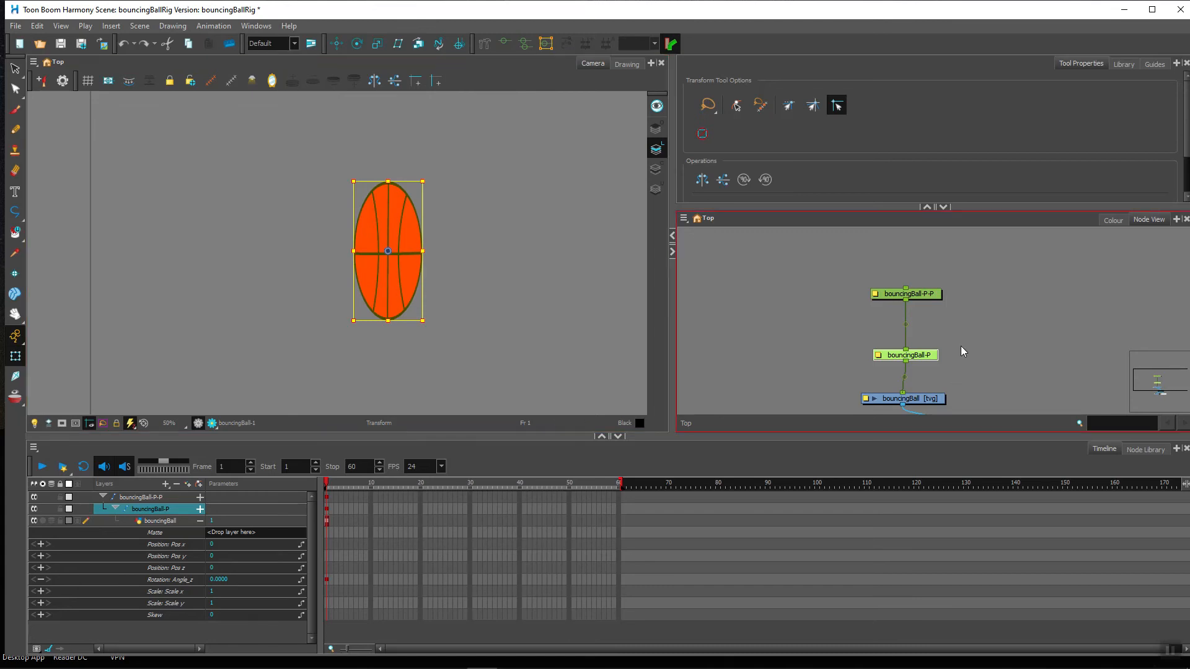
# - Undo the stretching on the upper peg and the addition of that second parent peg
pyautogui.hotkey('ctrl', 'z')
pyautogui.hotkey('ctrl', 'z')
pyautogui.hotkey('ctrl', 'z')
pyautogui.hotkey('ctrl', 'z')
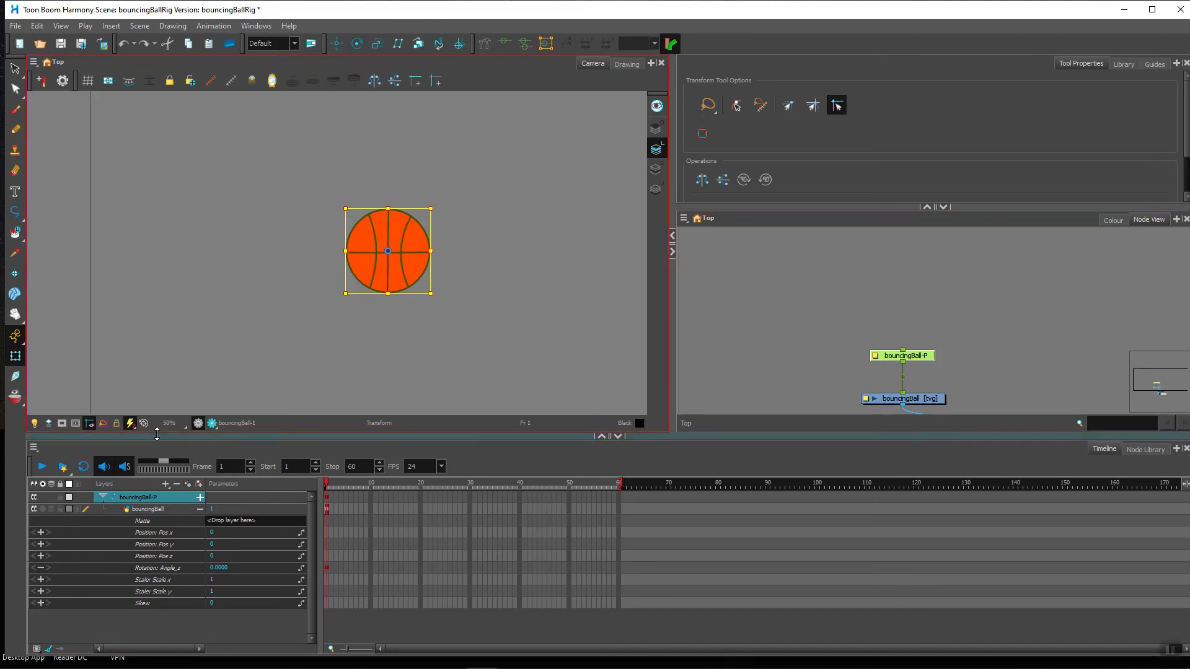
# - Collapse the bouncingBall-P peg's child layer in the Timeline and expand the peg's own transformation parameters
pyautogui.click(103, 497)
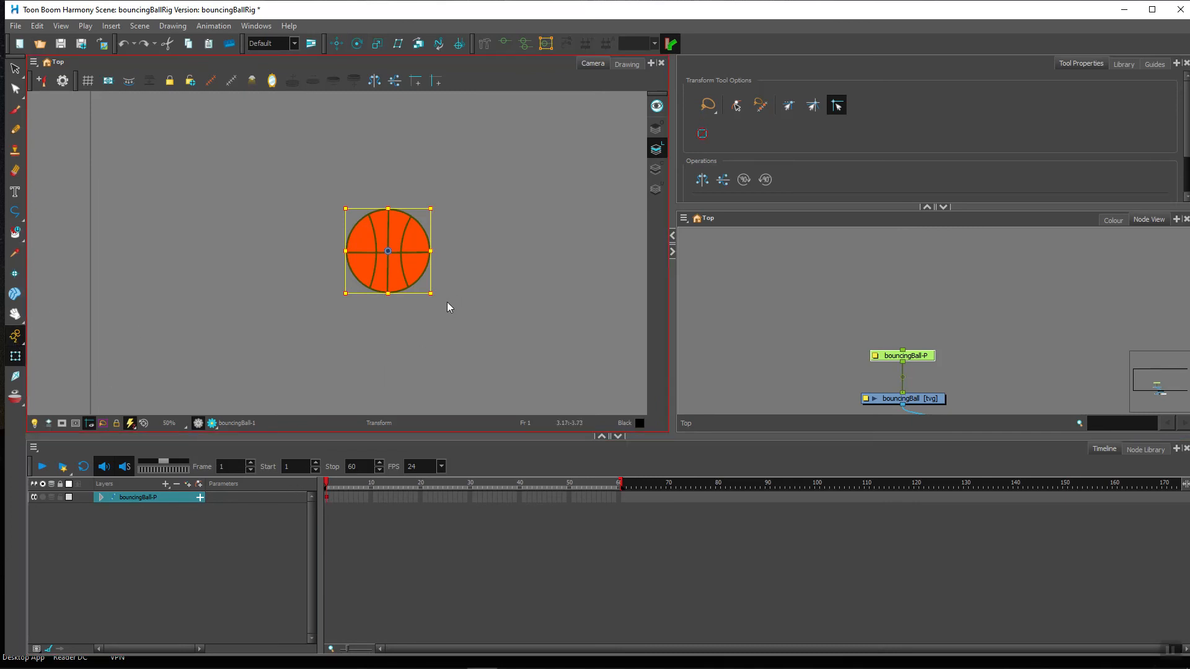
pyautogui.scroll(-3, 446, 302)
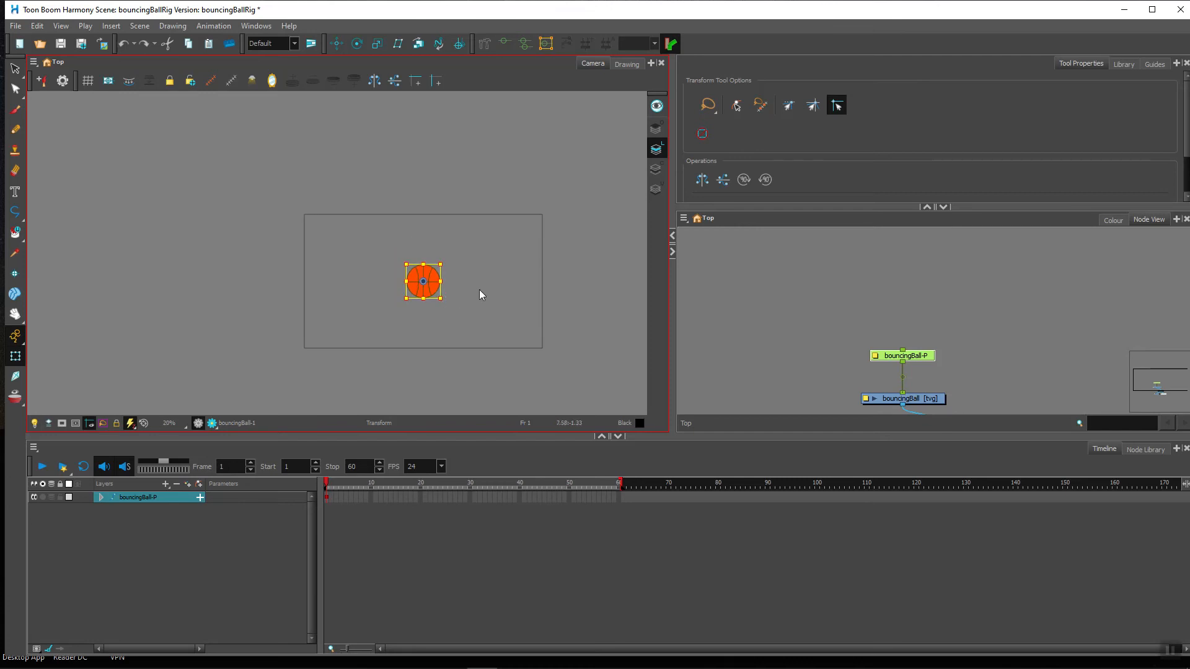
pyautogui.moveTo(479, 288); pyautogui.dragTo(390, 310)
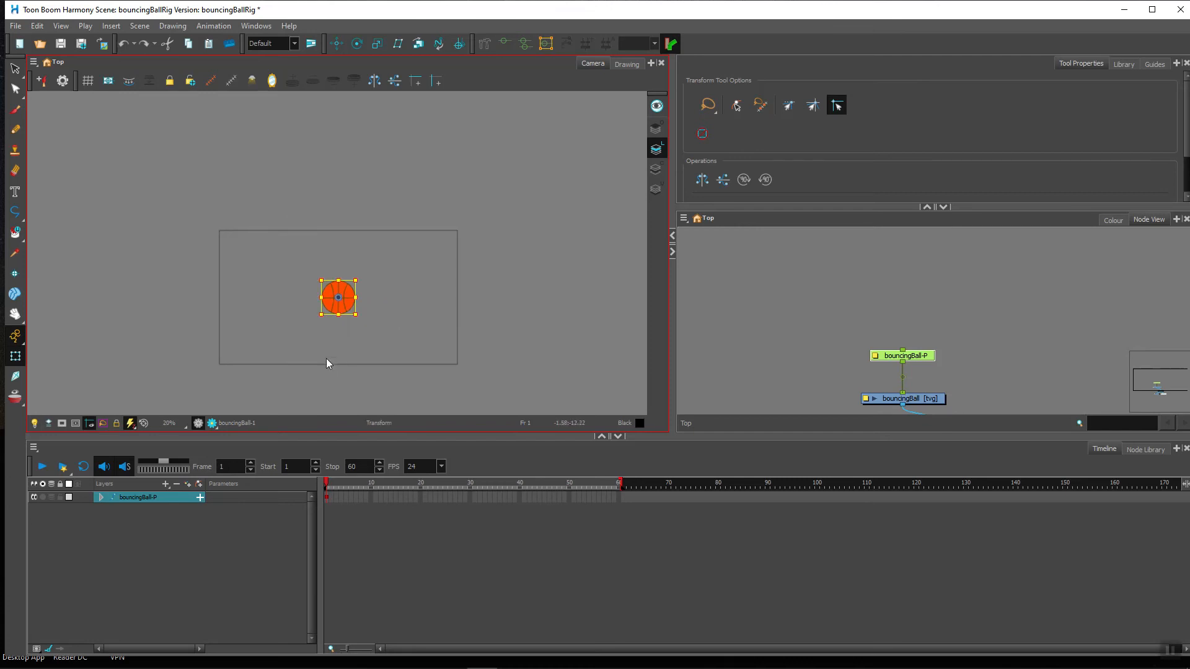
pyautogui.click(199, 497)
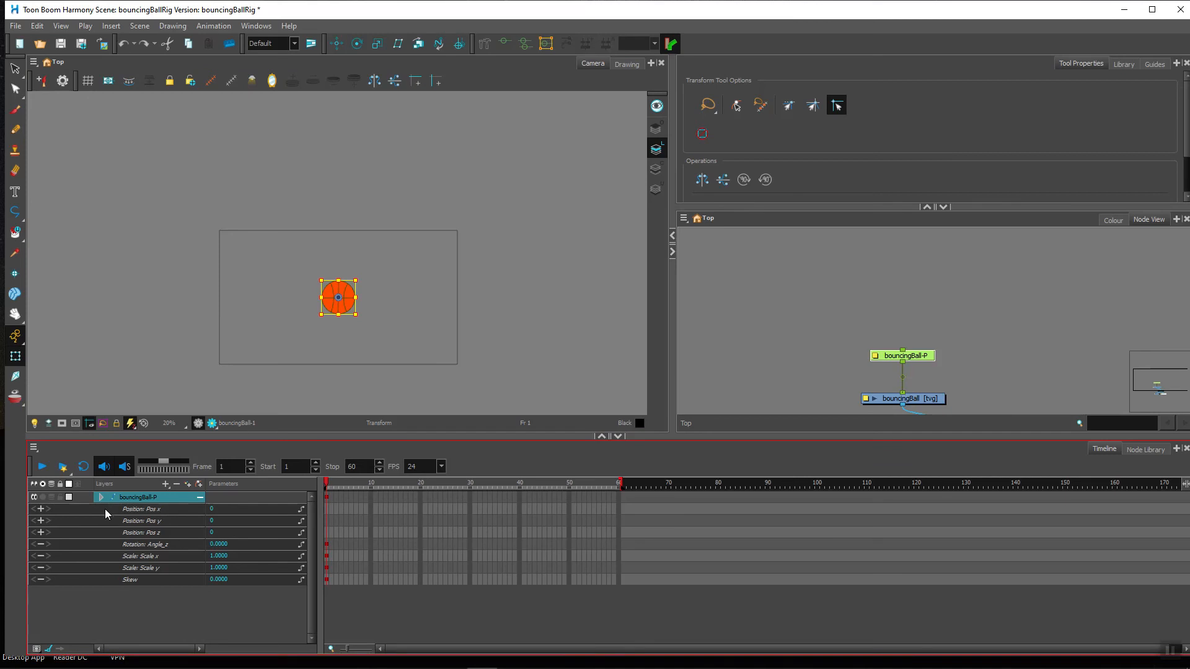
# - Open the bouncingBall-P peg's Layer Properties, keep the dialog clear of the ball, and save the scene
pyautogui.rightClick(146, 497)
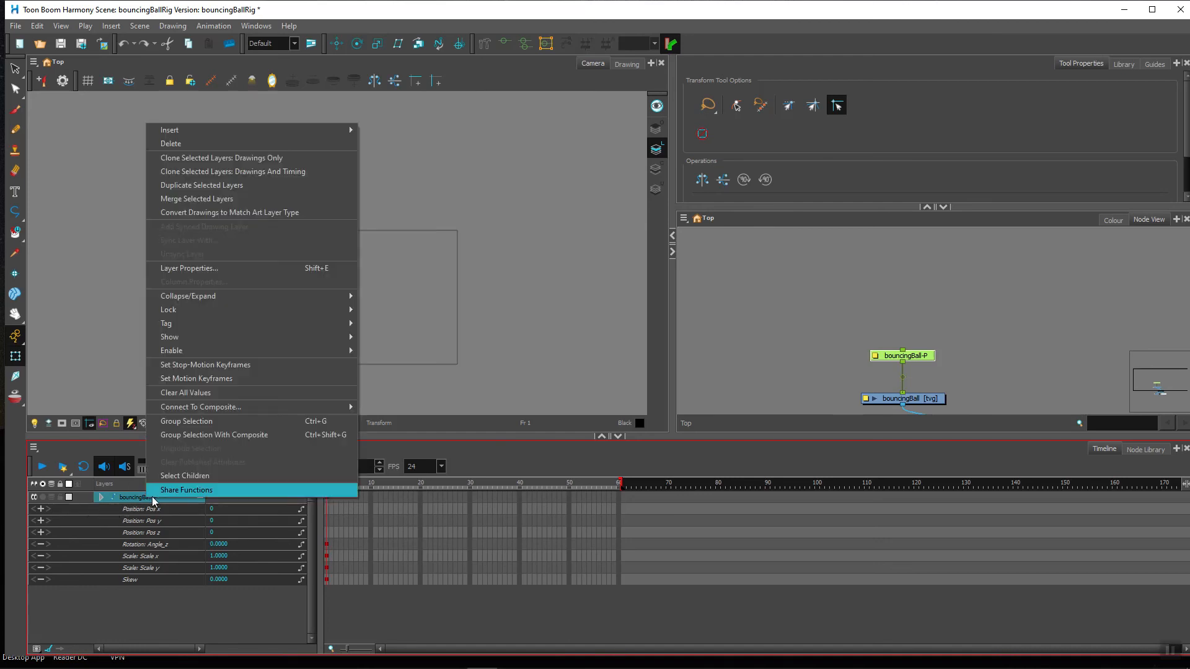
pyautogui.click(215, 268)
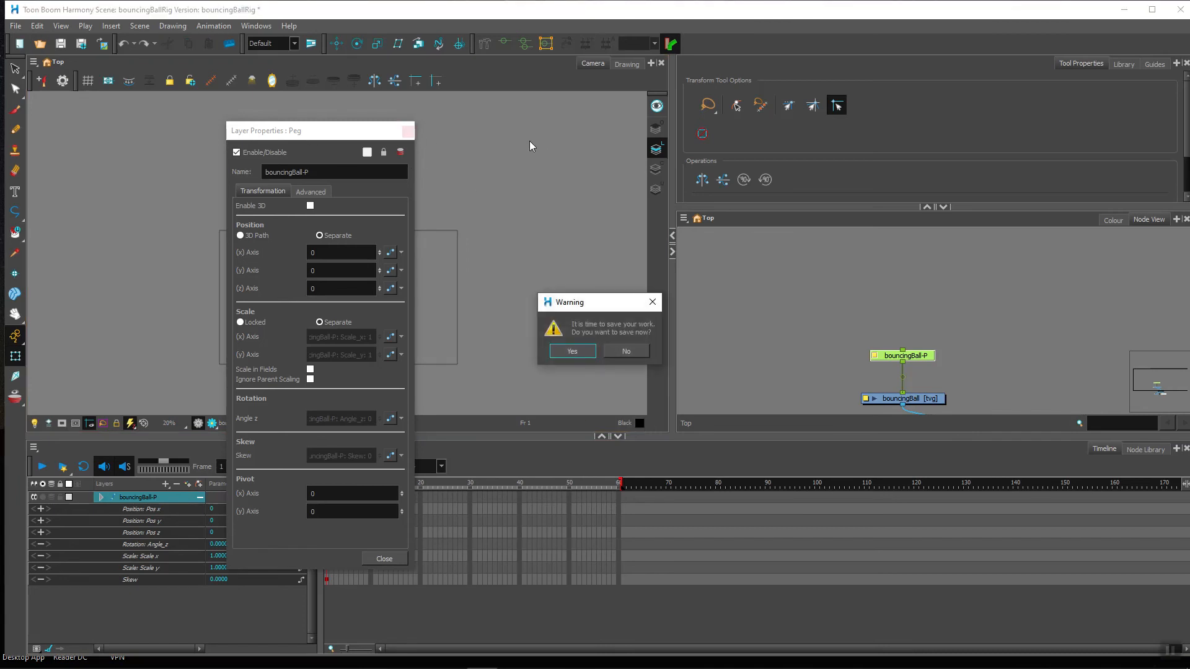
pyautogui.click(653, 302)
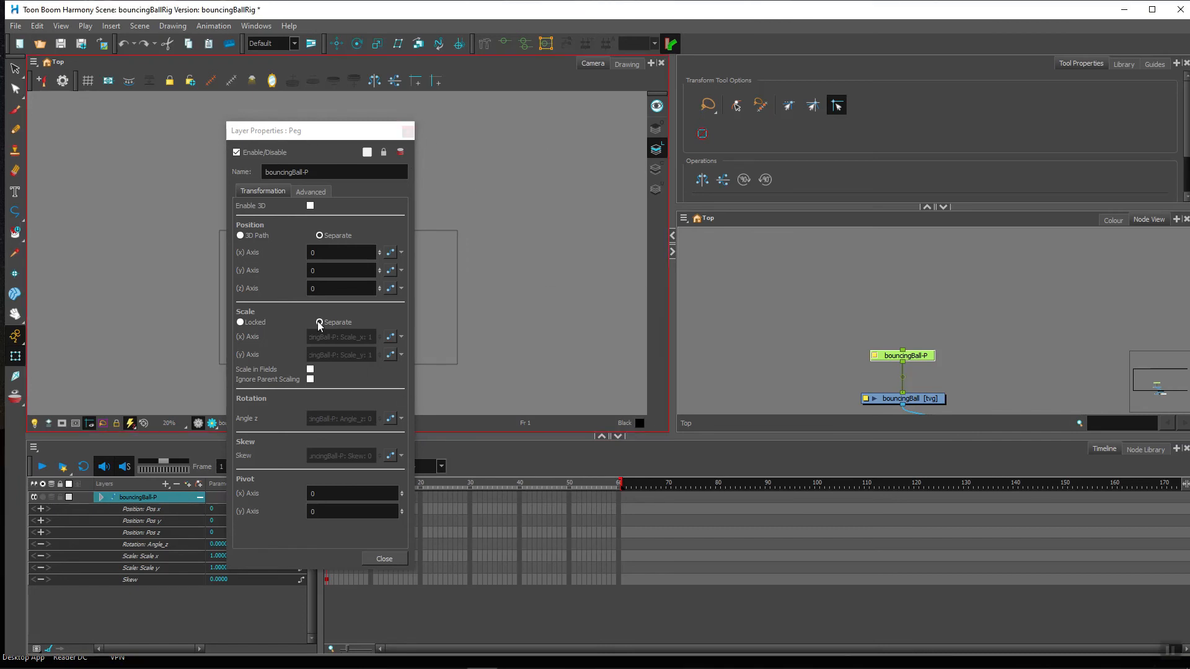
pyautogui.moveTo(330, 136); pyautogui.dragTo(553, 126)
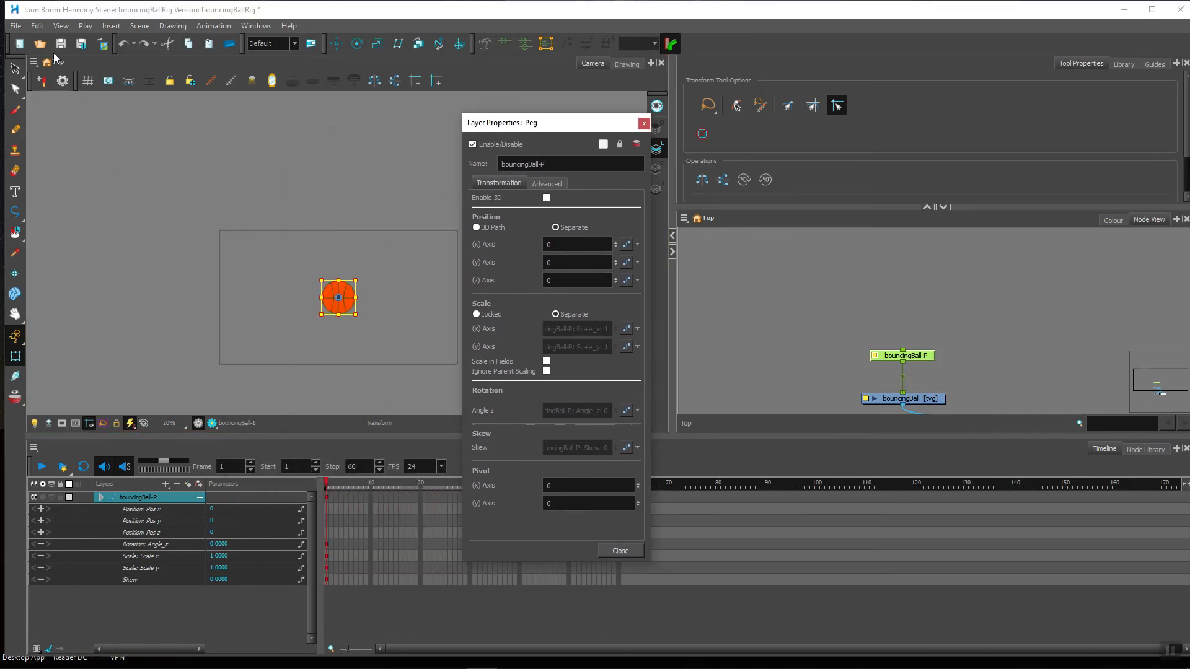
pyautogui.click(14, 26)
pyautogui.click(50, 98)
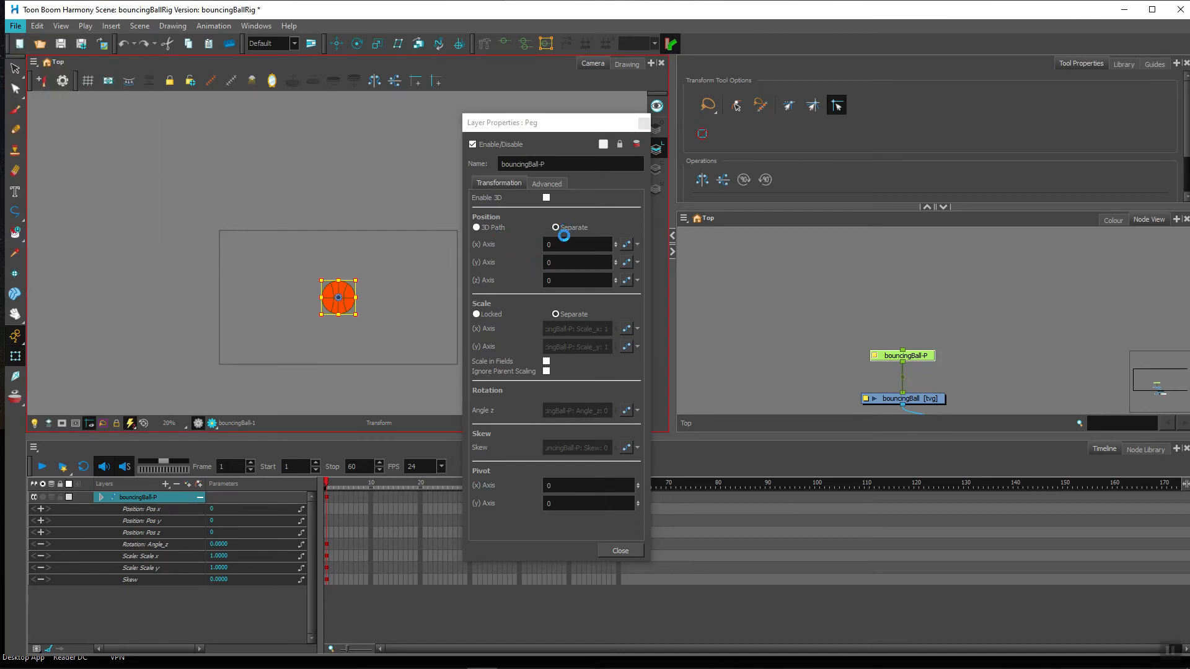
# - Compare the 3D Path and Separate position modes in the bouncingBall-P peg's Layer Properties, leaving the position set to 3D Path
pyautogui.click(476, 228)
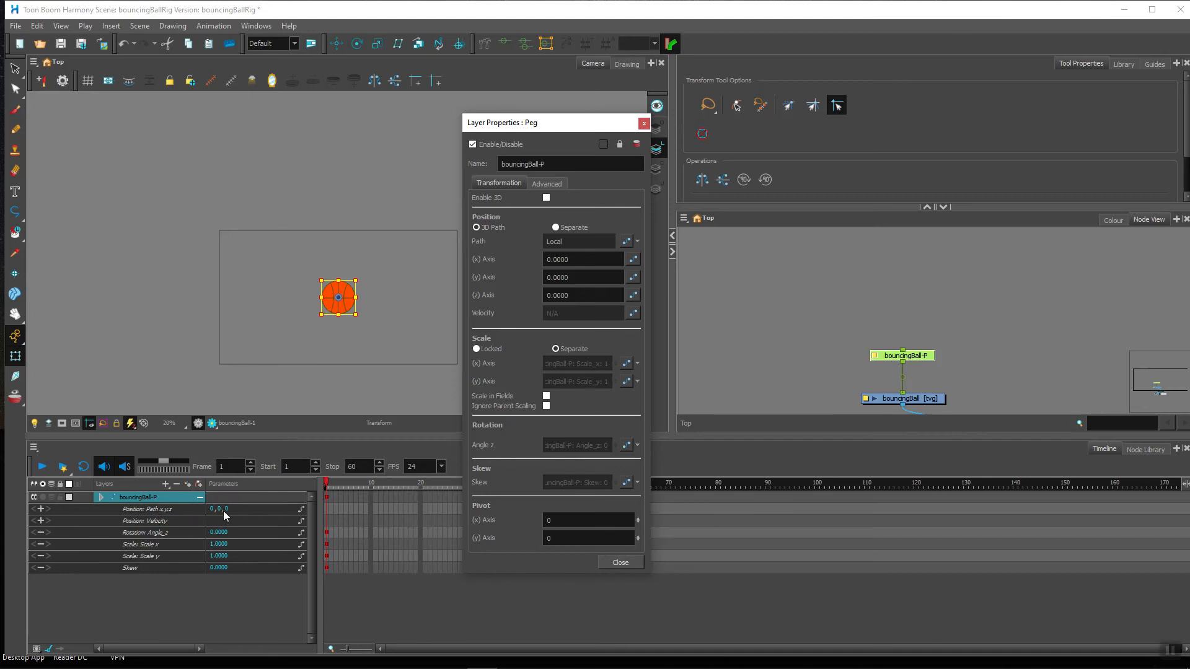
pyautogui.click(644, 123)
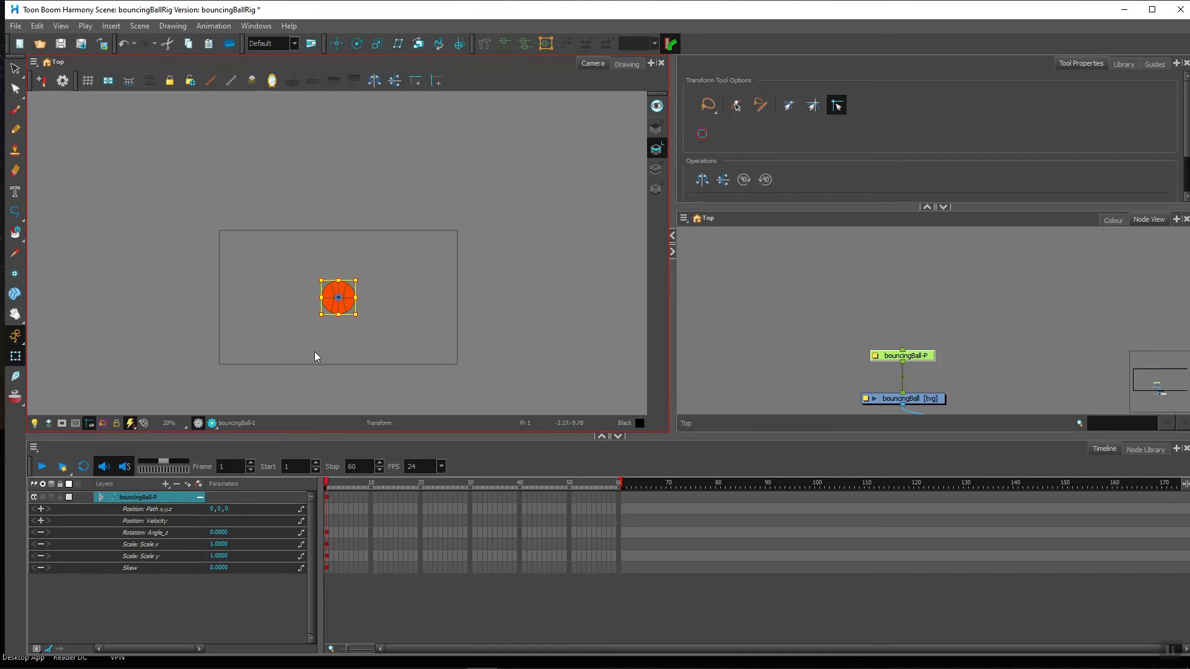
pyautogui.rightClick(140, 496)
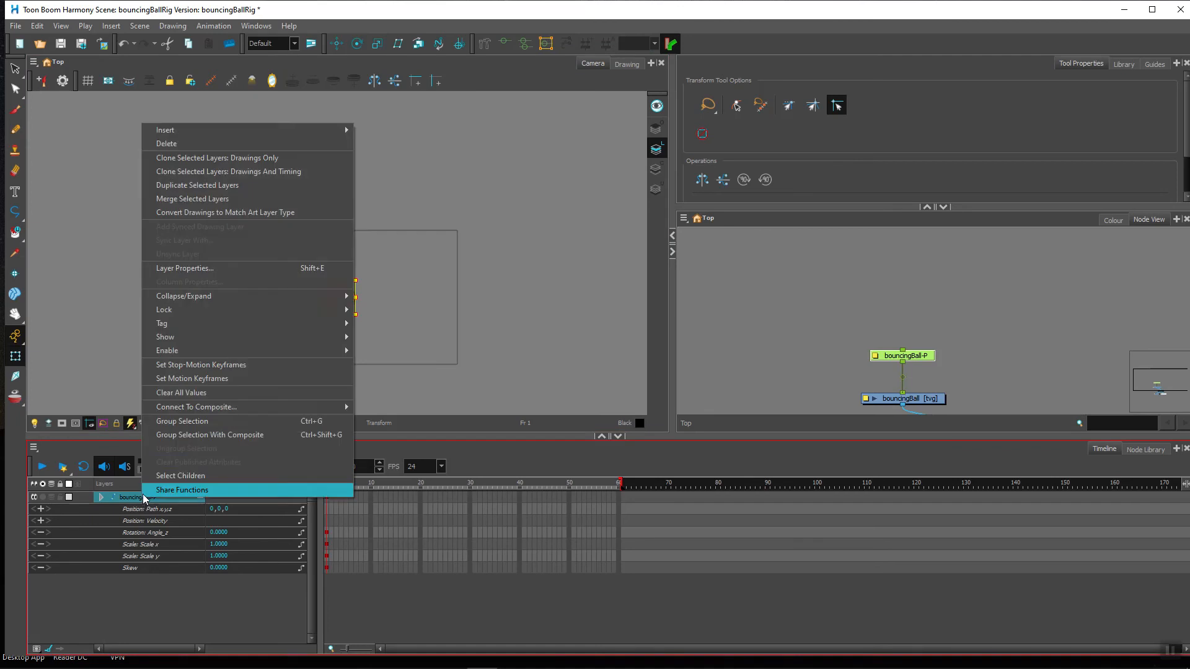
pyautogui.click(237, 271)
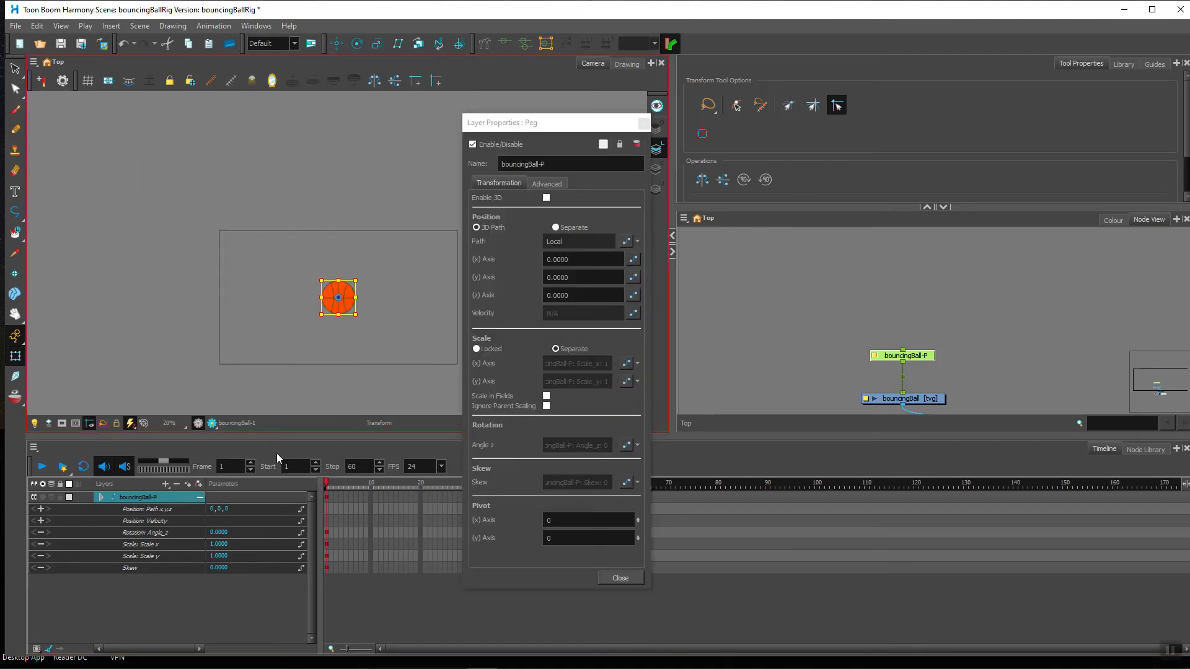
pyautogui.click(556, 227)
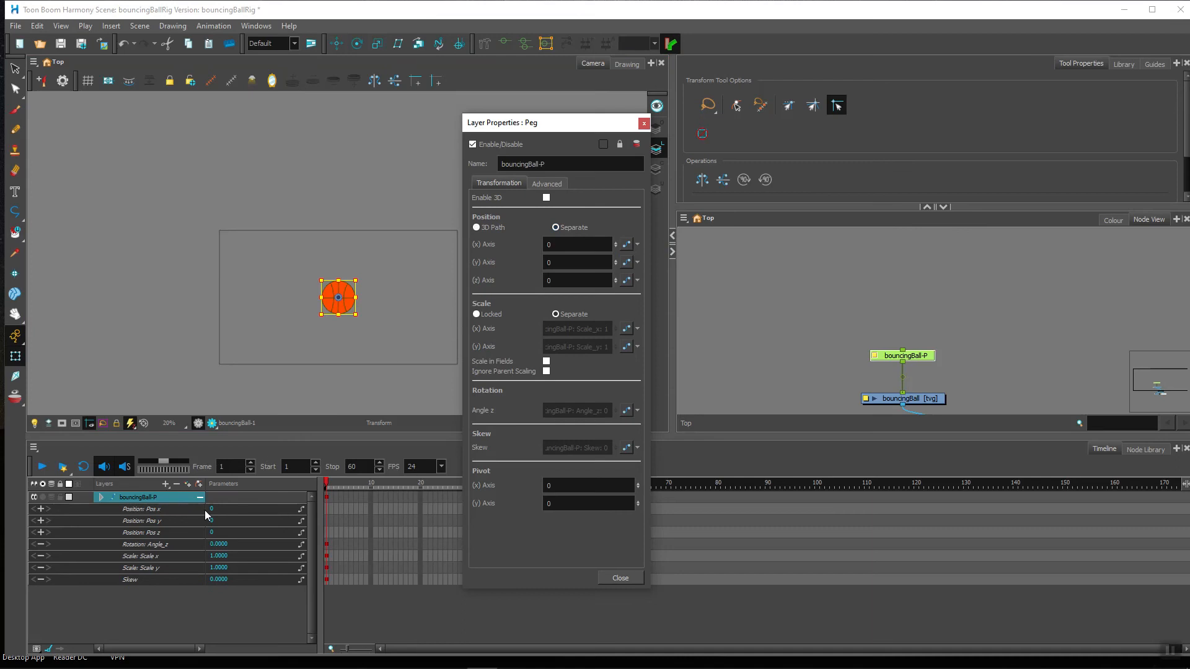
pyautogui.click(476, 228)
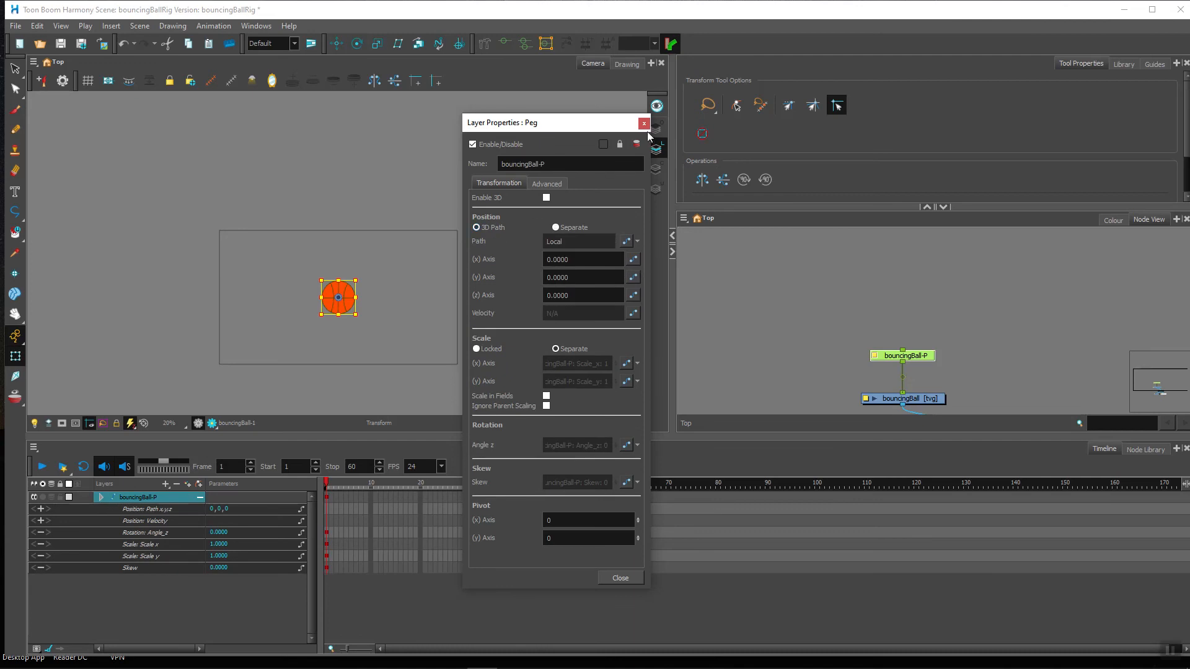
pyautogui.click(644, 123)
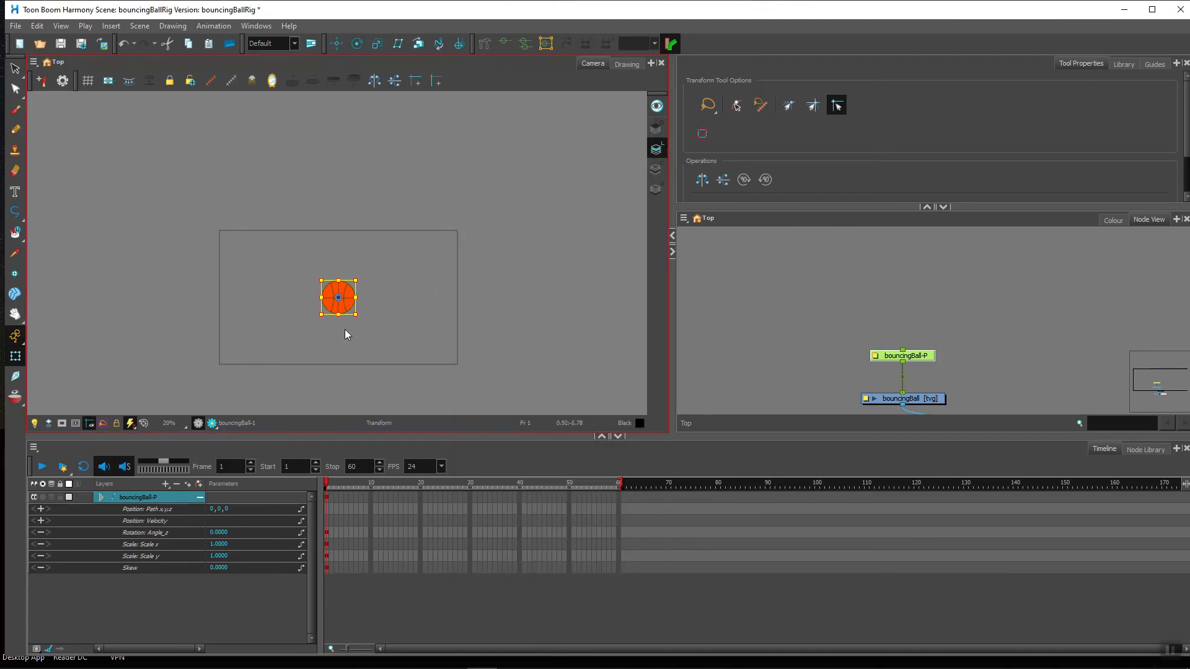
# - Extend the bouncingBall drawing's exposure to frame 60
pyautogui.click(354, 487)
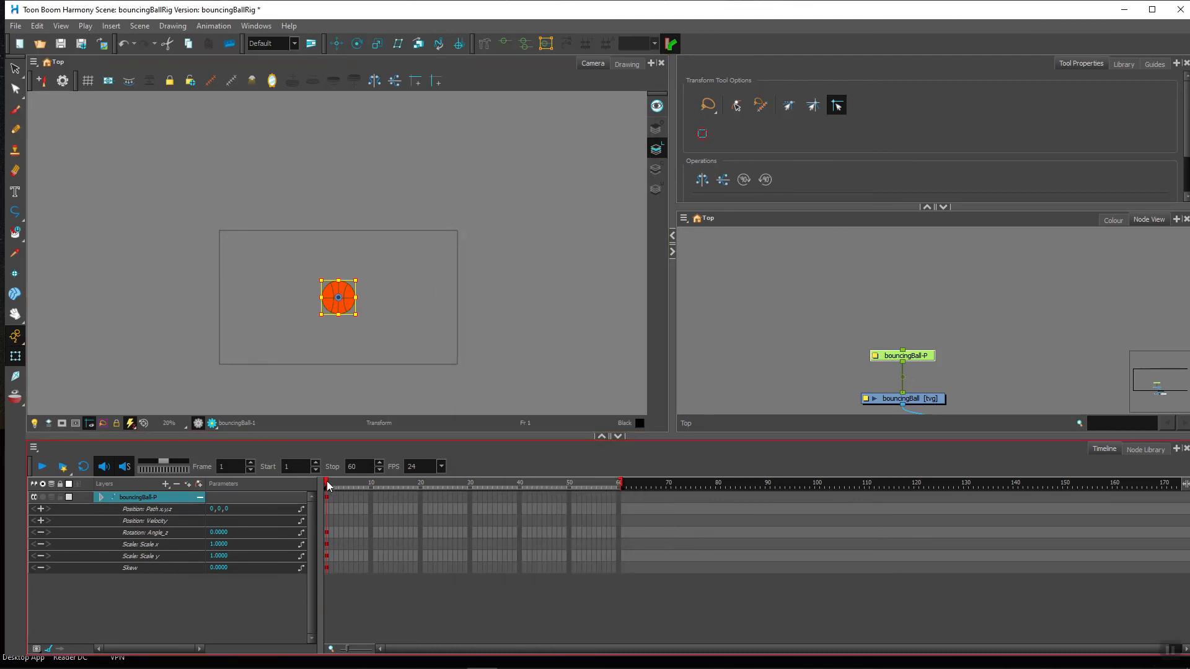
pyautogui.moveTo(371, 485); pyautogui.dragTo(621, 488)
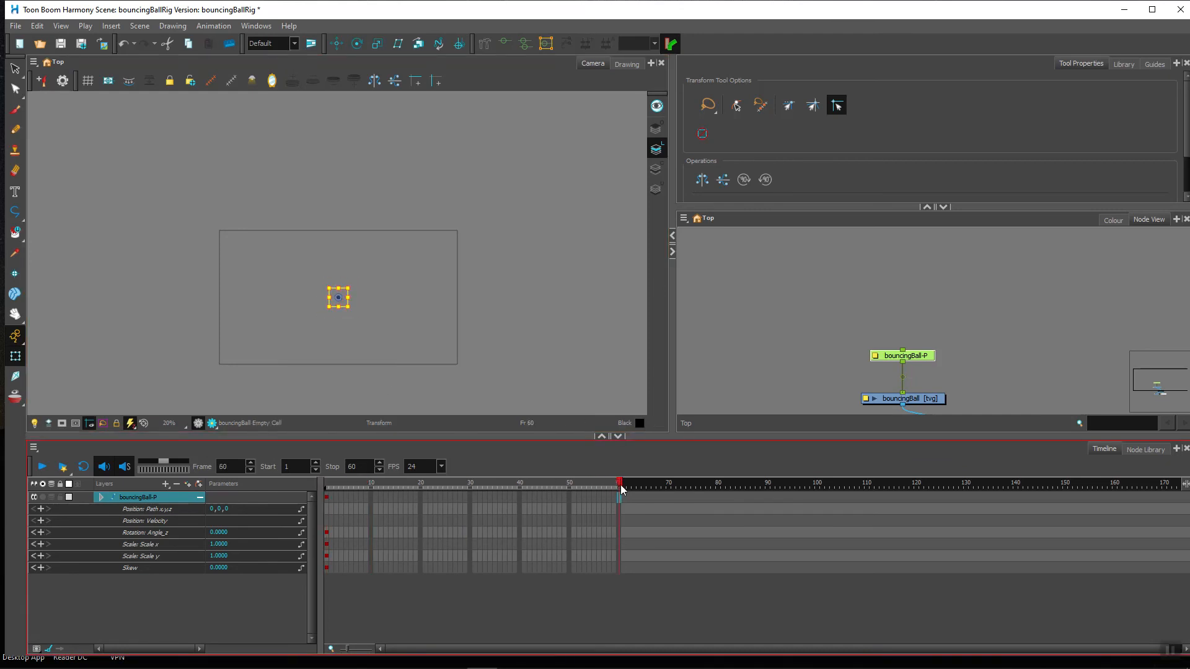
pyautogui.click(617, 497)
pyautogui.press('F5')
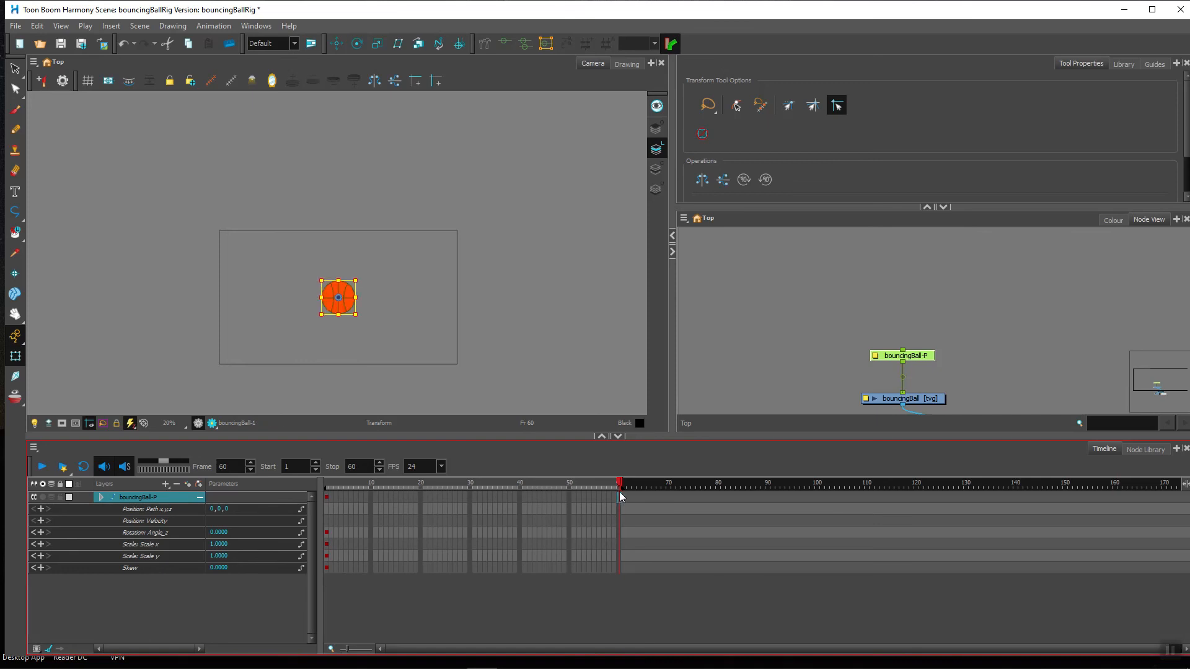
# - Move the bouncingBall-P peg to about 11.3 W, 8.2 N at frame 10 and about 2 W, 24 N at frame 19, and return to frame 1
pyautogui.moveTo(605, 481); pyautogui.dragTo(349, 481)
pyautogui.click(370, 486)
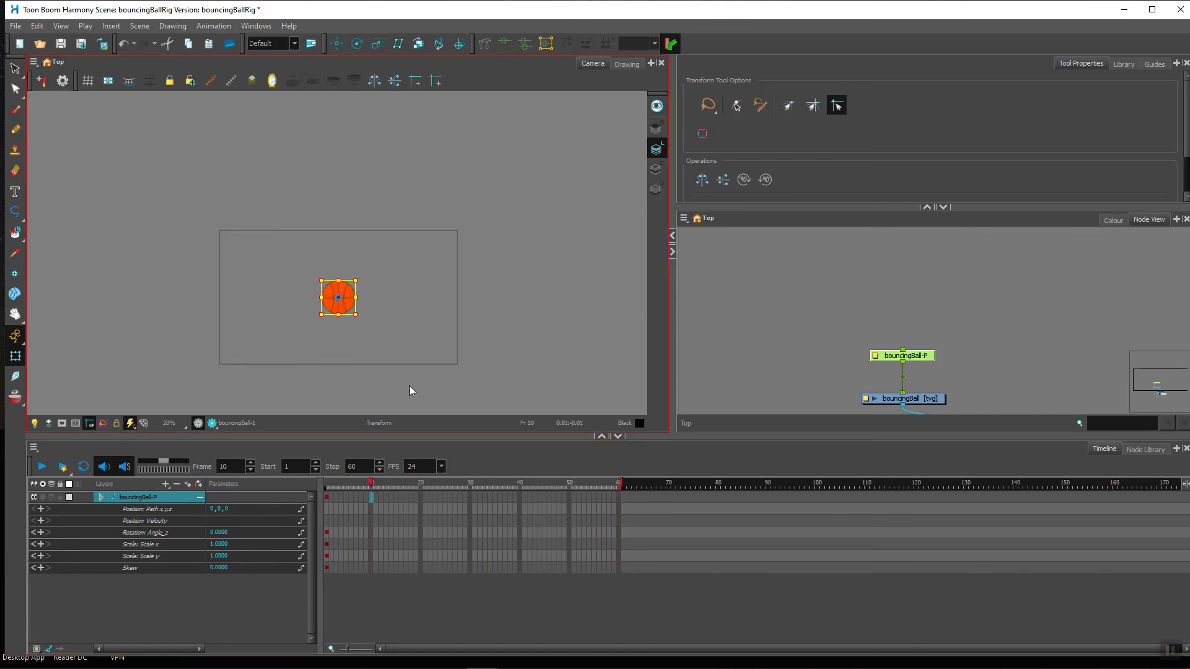
pyautogui.moveTo(356, 318); pyautogui.dragTo(271, 273)
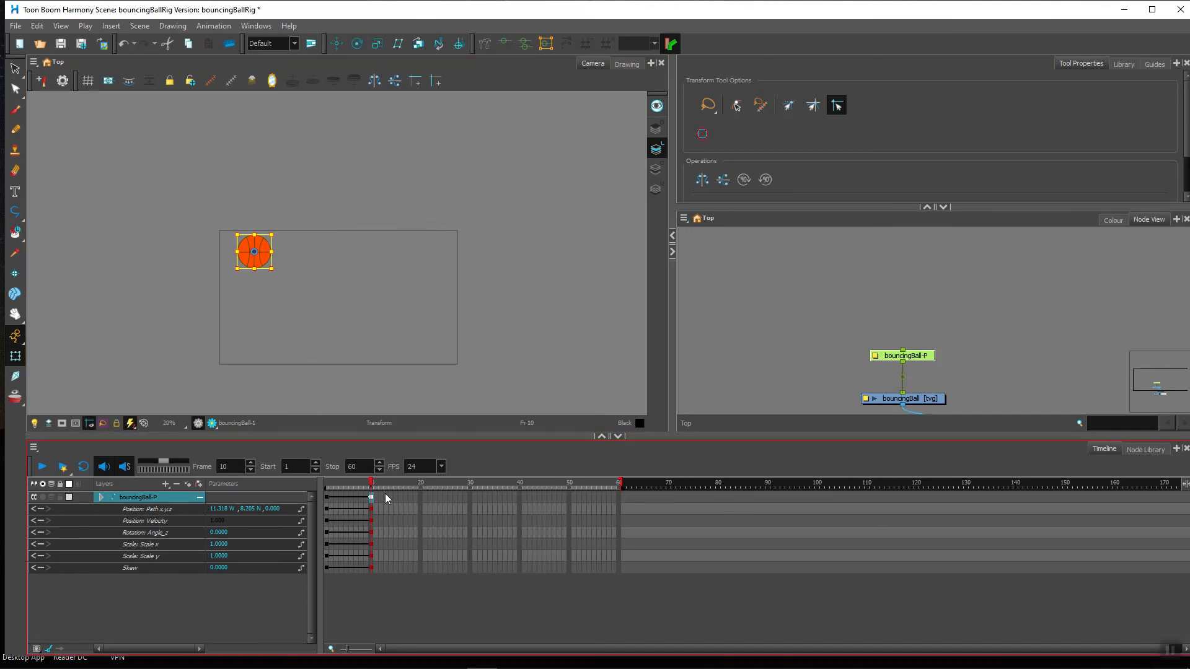
pyautogui.click(416, 486)
pyautogui.moveTo(259, 244); pyautogui.dragTo(327, 163)
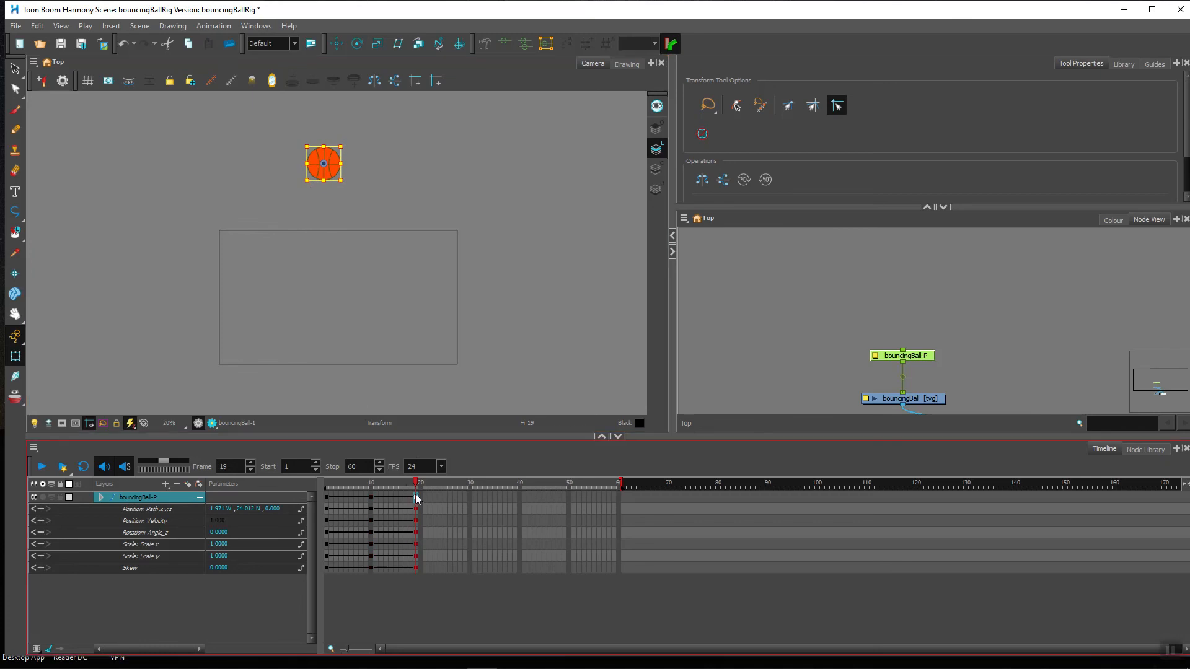
pyautogui.click(372, 483)
pyautogui.moveTo(371, 479); pyautogui.dragTo(327, 484)
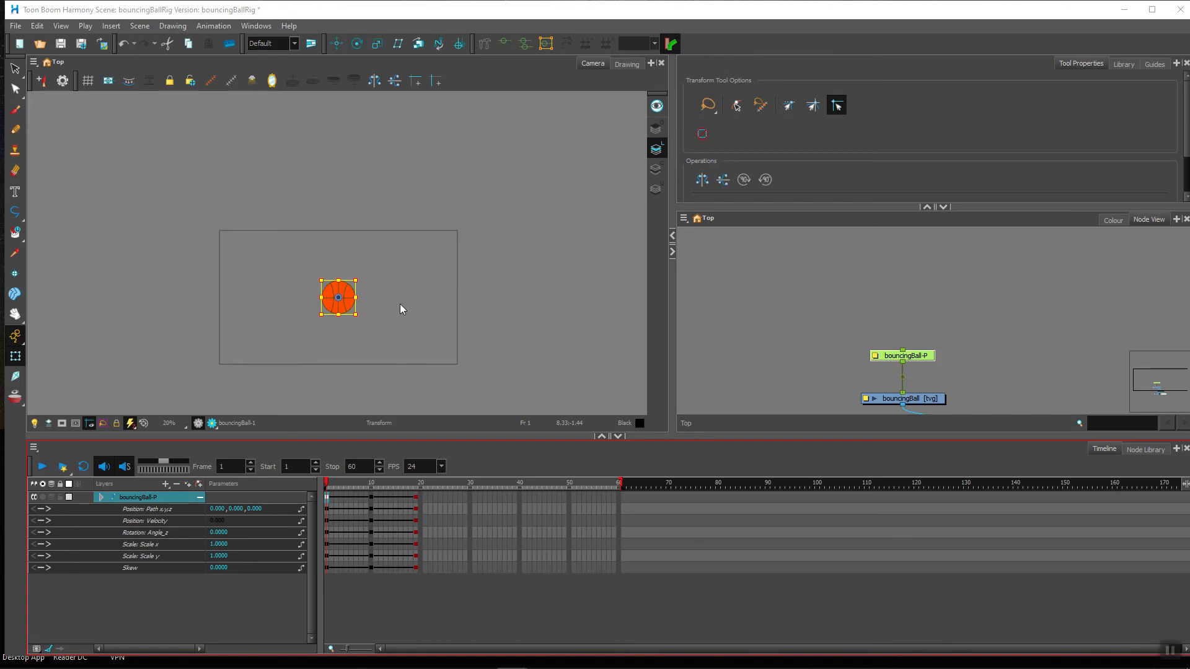
# - Show the bouncingBall-P peg's control to display its motion path in the Camera view
pyautogui.click(61, 26)
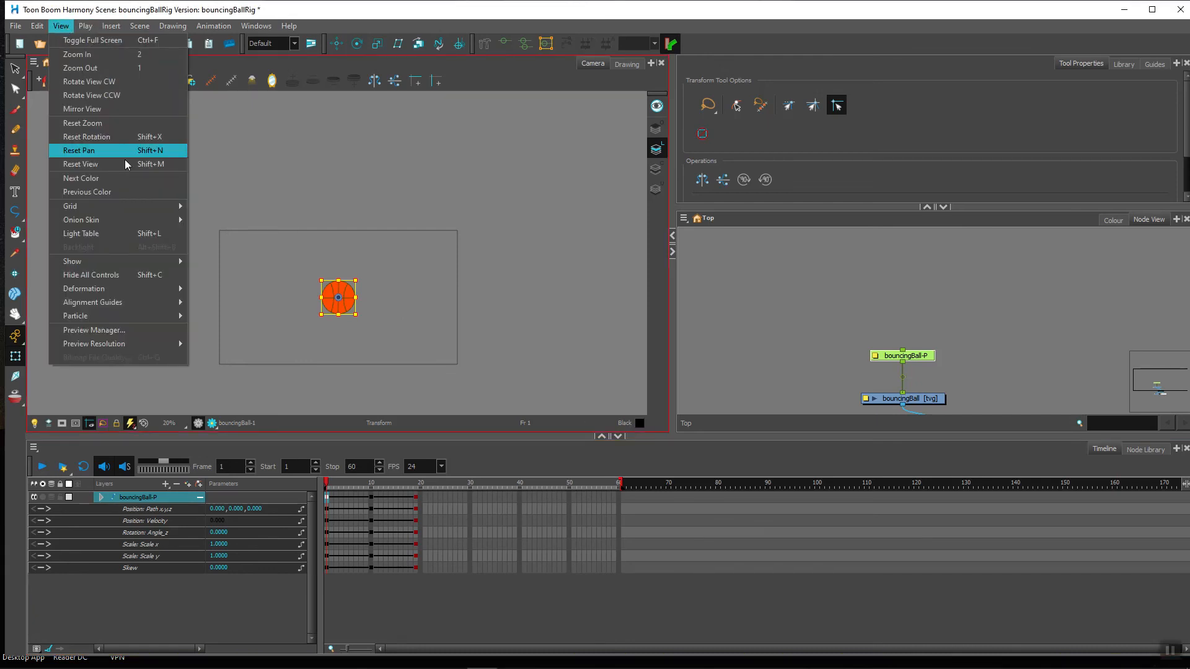
pyautogui.moveTo(163, 261)
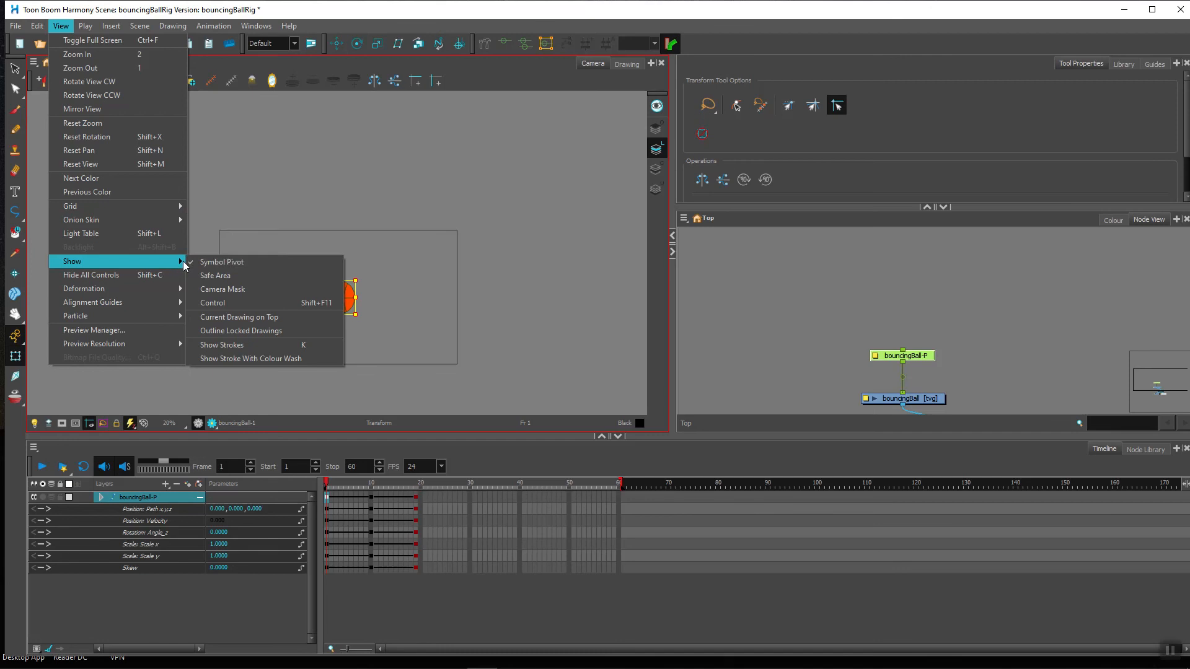
pyautogui.click(239, 290)
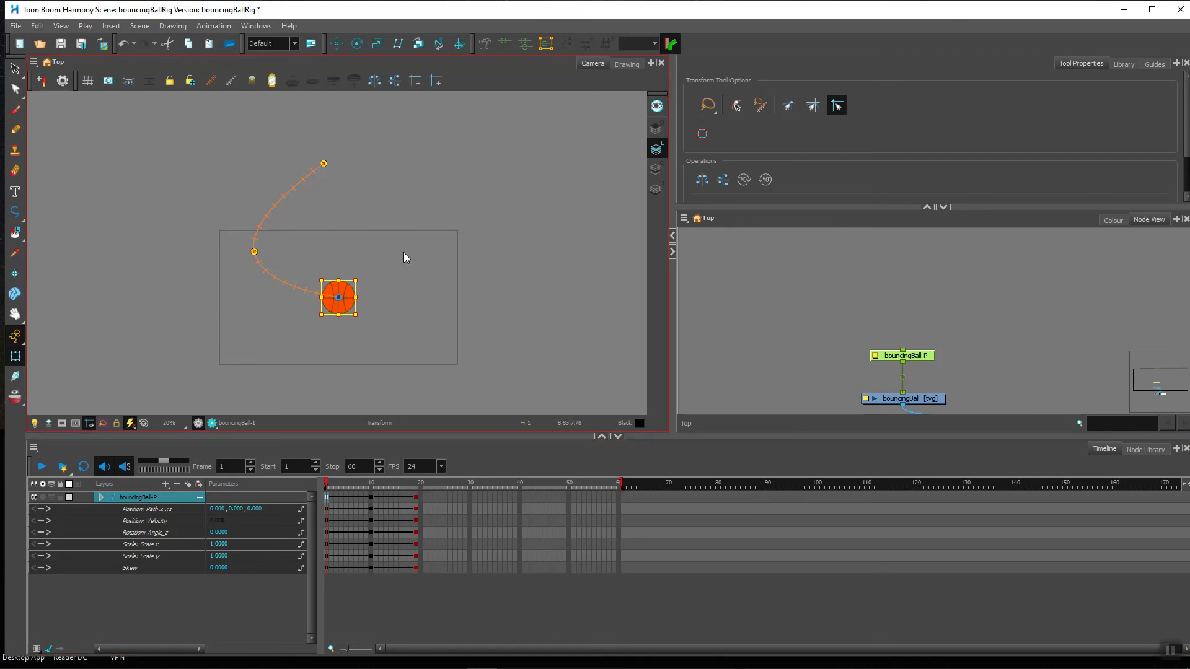
# - Select the frame 10 keyframe point on the ball's motion path and undo that selection
pyautogui.click(370, 595)
pyautogui.click(254, 251)
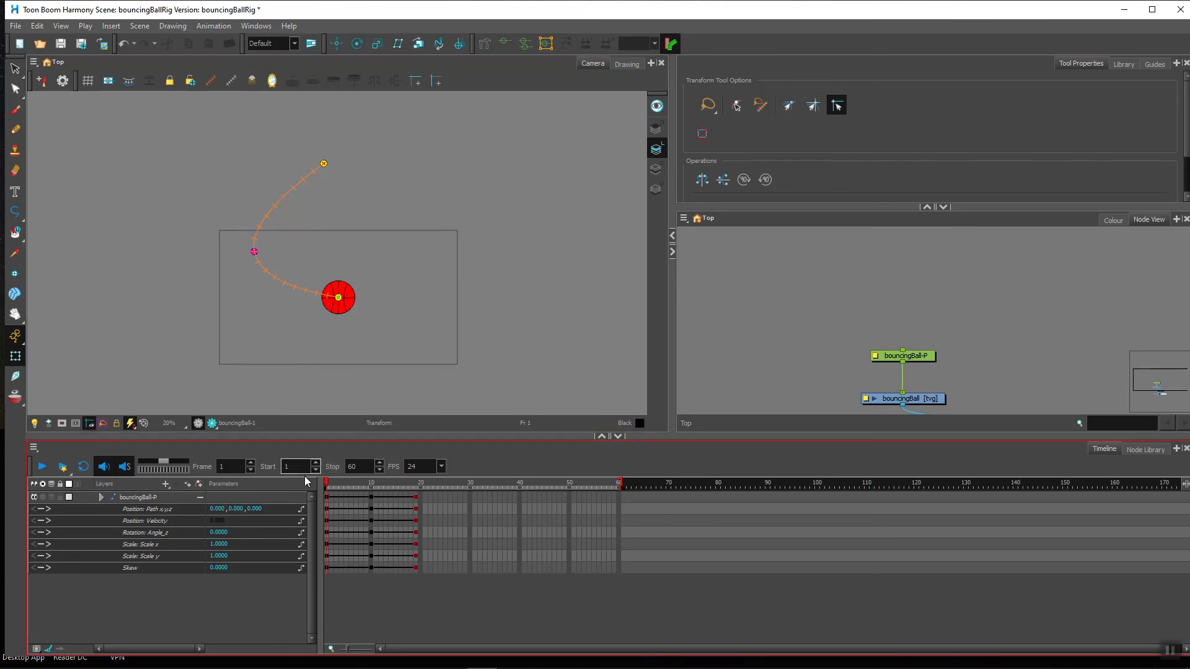
pyautogui.hotkey('ctrl', 'z')
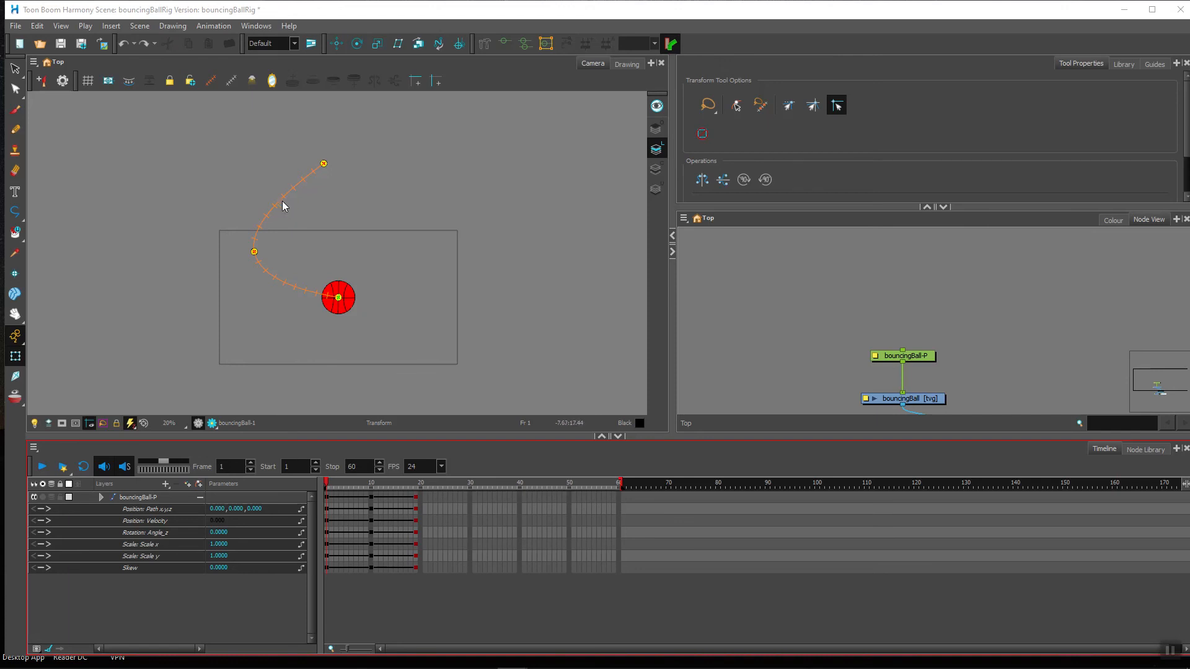
# - Add control points on the upper segment of the ball's motion path and pull them outward to widen the curve
pyautogui.click(278, 201)
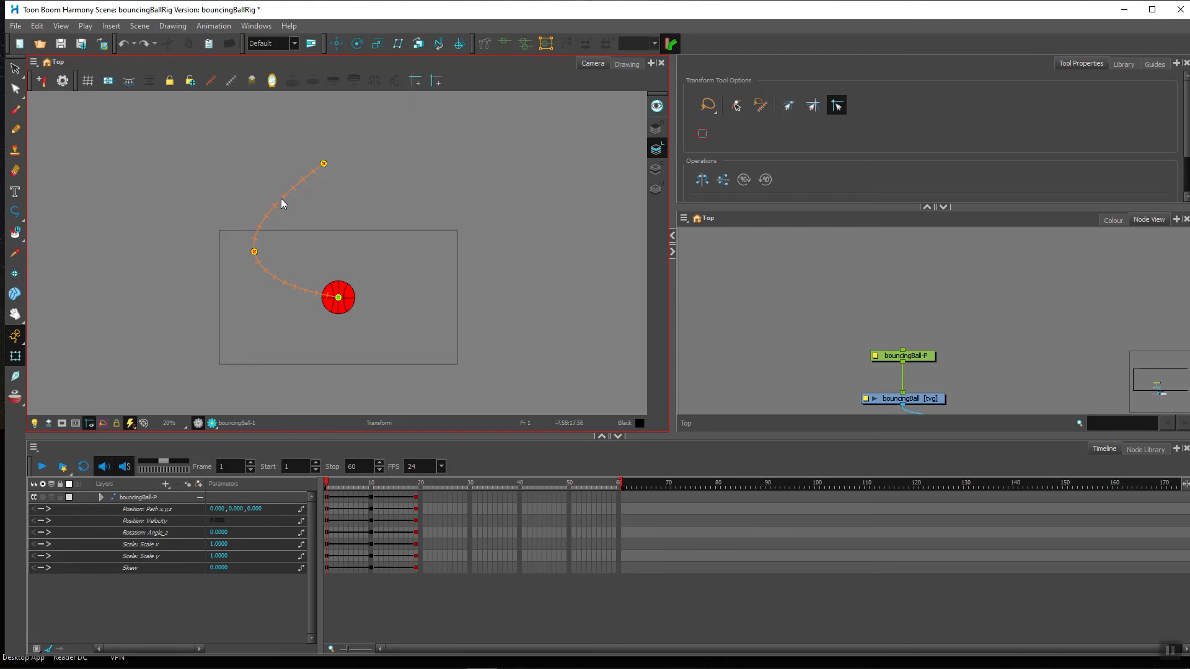
pyautogui.click(279, 201)
pyautogui.moveTo(279, 202); pyautogui.dragTo(253, 180)
pyautogui.moveTo(253, 179)
pyautogui.mouseDown()
pyautogui.moveTo(286, 164)
pyautogui.moveTo(252, 181)
pyautogui.moveTo(241, 206)
pyautogui.moveTo(287, 162)
pyautogui.moveTo(263, 153)
pyautogui.moveTo(243, 237)
pyautogui.moveTo(265, 168)
pyautogui.mouseUp()
pyautogui.moveTo(250, 211); pyautogui.dragTo(239, 212)
pyautogui.moveTo(265, 167); pyautogui.dragTo(257, 160)
pyautogui.moveTo(237, 211); pyautogui.dragTo(233, 211)
# - Add a control point on the motion path's lower segment and reposition the path's points to form a rounded S-shaped curve
pyautogui.click(289, 276)
pyautogui.moveTo(290, 276); pyautogui.dragTo(316, 265)
pyautogui.moveTo(328, 488)
pyautogui.mouseDown()
pyautogui.moveTo(412, 487)
pyautogui.moveTo(327, 487)
pyautogui.mouseUp()
pyautogui.moveTo(233, 212); pyautogui.dragTo(225, 214)
pyautogui.click(234, 179)
pyautogui.moveTo(233, 179); pyautogui.dragTo(229, 179)
pyautogui.moveTo(254, 252); pyautogui.dragTo(300, 256)
pyautogui.moveTo(300, 256); pyautogui.dragTo(223, 176)
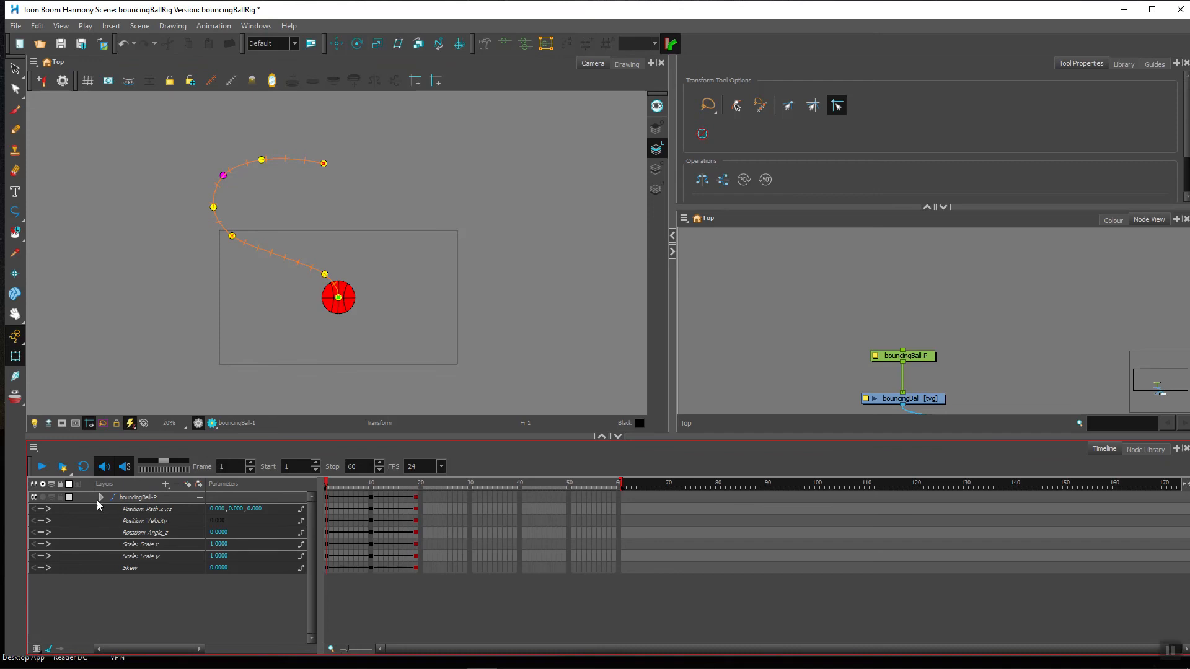
# - Set the bouncingBall-P peg's position to Separate in its Layer Properties and close the dialog
pyautogui.rightClick(132, 498)
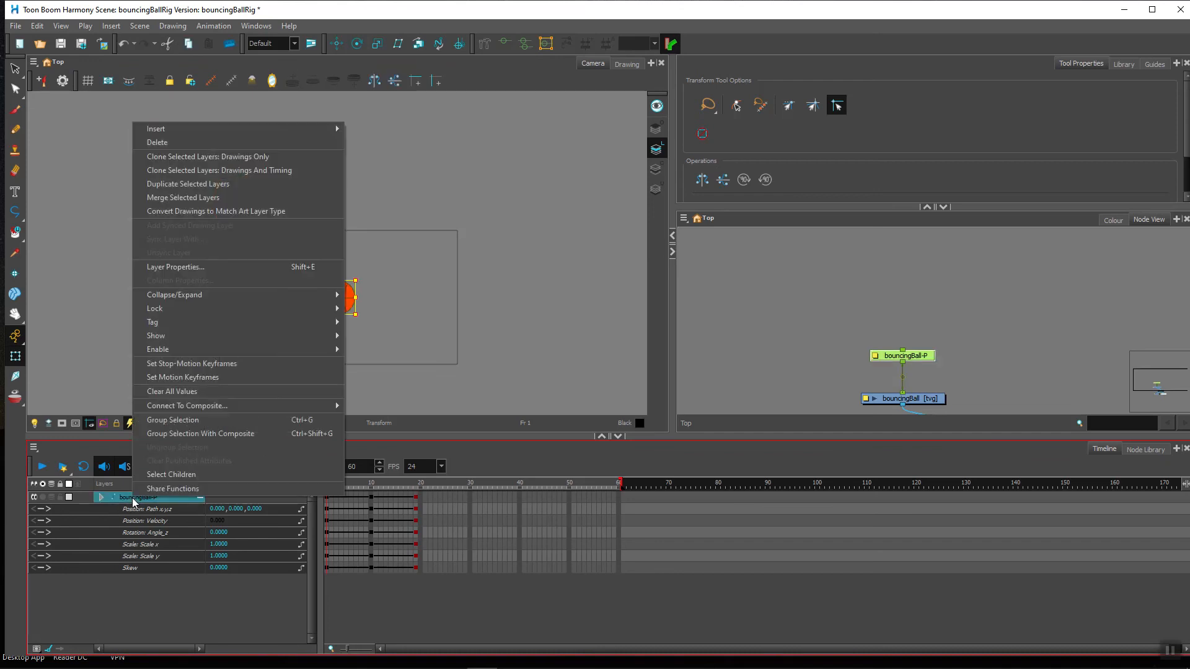
pyautogui.click(217, 269)
pyautogui.click(556, 228)
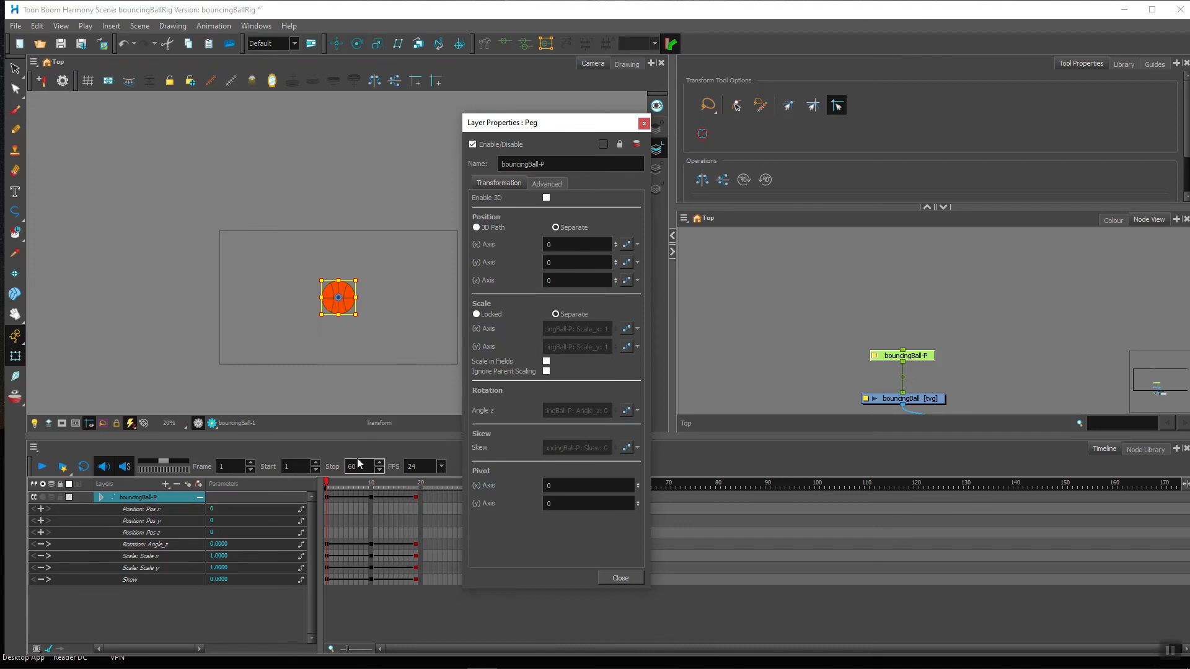
pyautogui.click(644, 122)
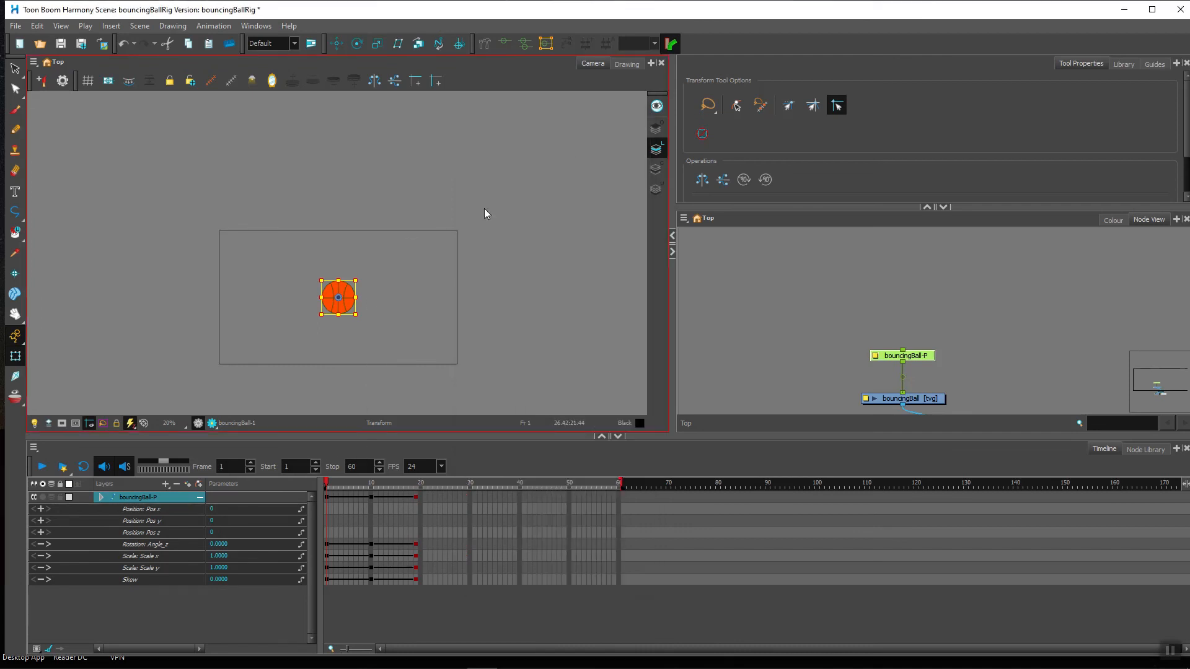
# - Scrub through the keyframed range up to about frame 19 to check the ball's motion, and return to frame 1
pyautogui.click(348, 484)
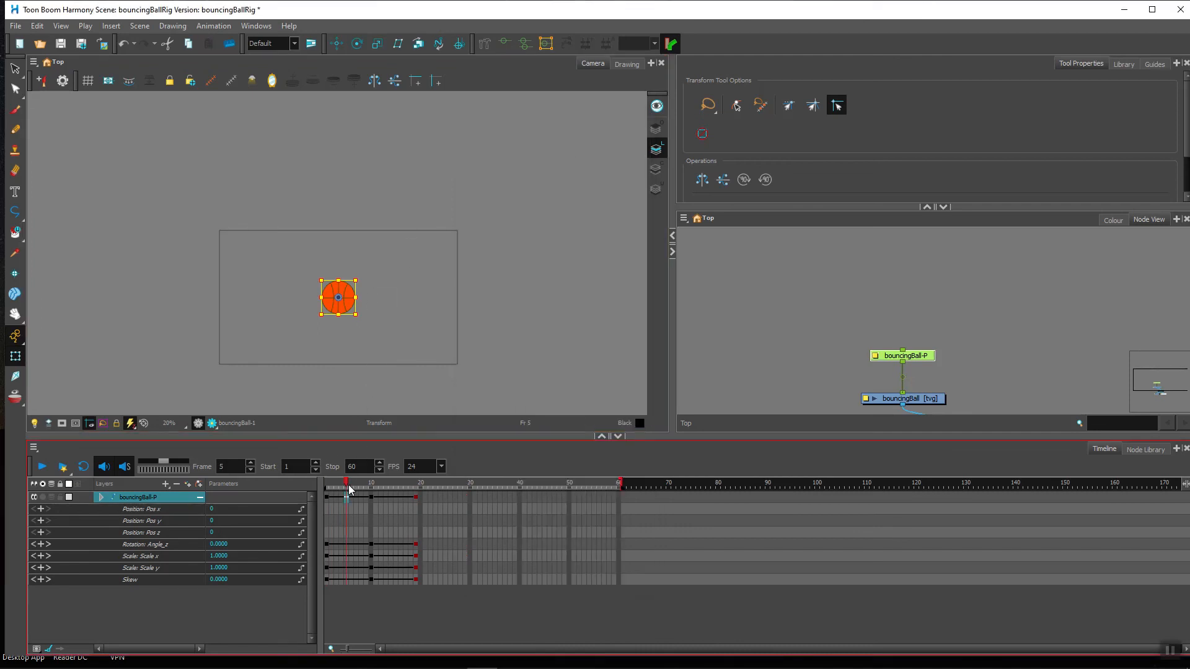
pyautogui.moveTo(364, 489); pyautogui.dragTo(332, 485)
pyautogui.click(413, 484)
pyautogui.moveTo(412, 485); pyautogui.dragTo(332, 484)
pyautogui.moveTo(357, 486); pyautogui.dragTo(326, 484)
# - Delete all the bouncingBall-P peg's keyframes from frame 1 to 19 and expand its transformation parameters again
pyautogui.click(200, 498)
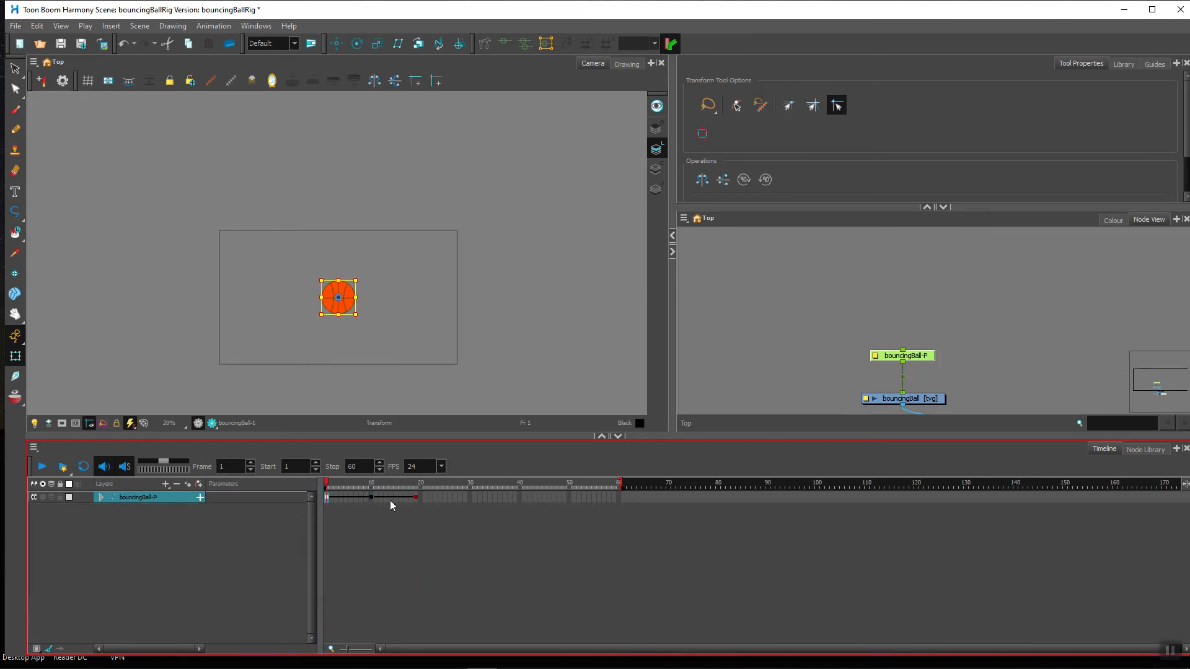
pyautogui.keyDown('shift'); pyautogui.click(416, 497); pyautogui.keyUp('shift')
pyautogui.press('Delete')
pyautogui.moveTo(327, 483); pyautogui.dragTo(350, 482)
pyautogui.click(201, 498)
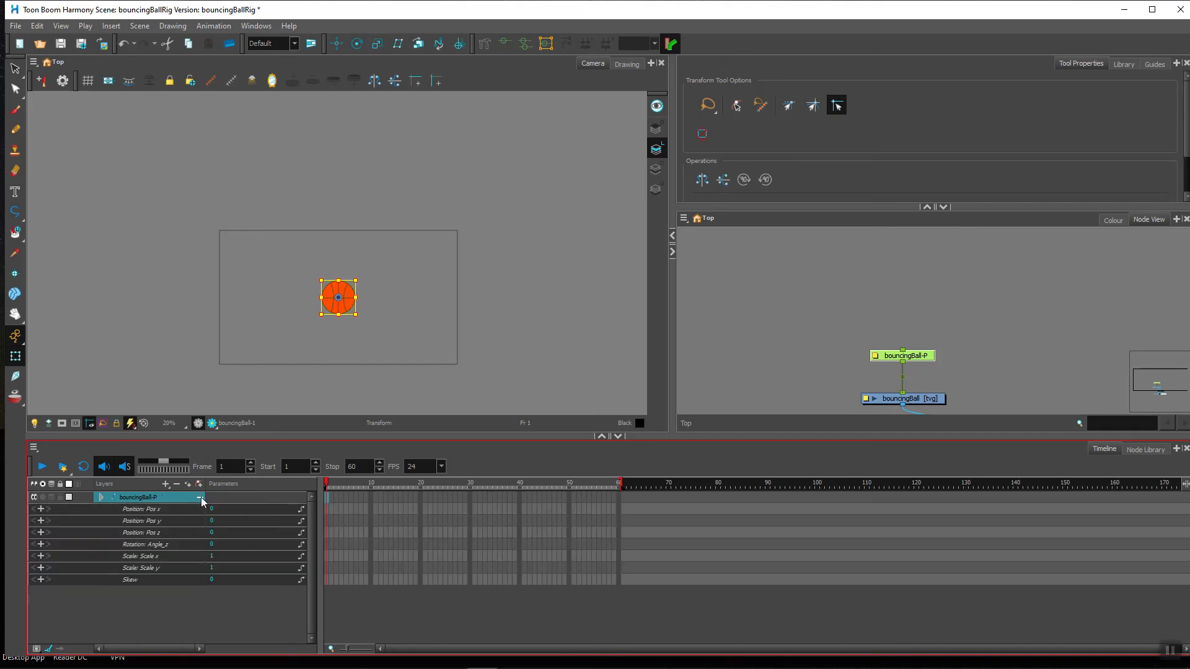